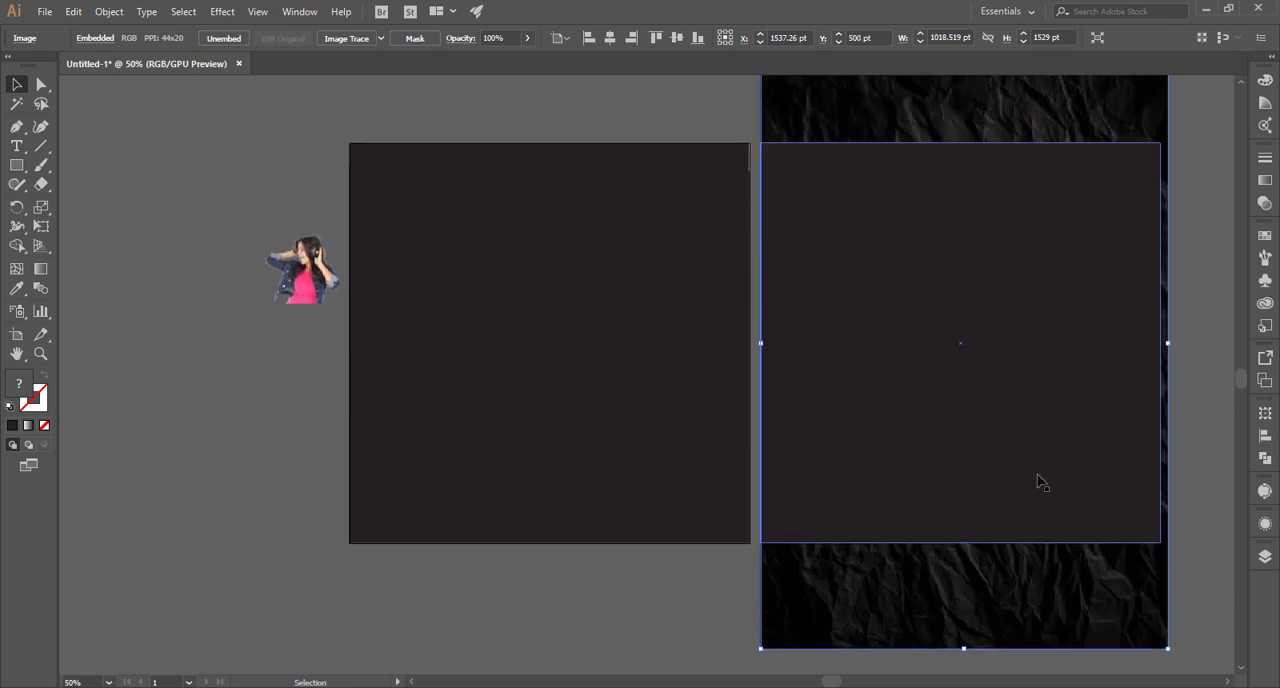
Clip the crumpled paper image to the dark square with a clipping mask and move the result onto the artboard.
{"action": "left_click", "coordinate": [1105, 434], "text": "shift"}
{"action": "right_click", "coordinate": [1105, 434]}
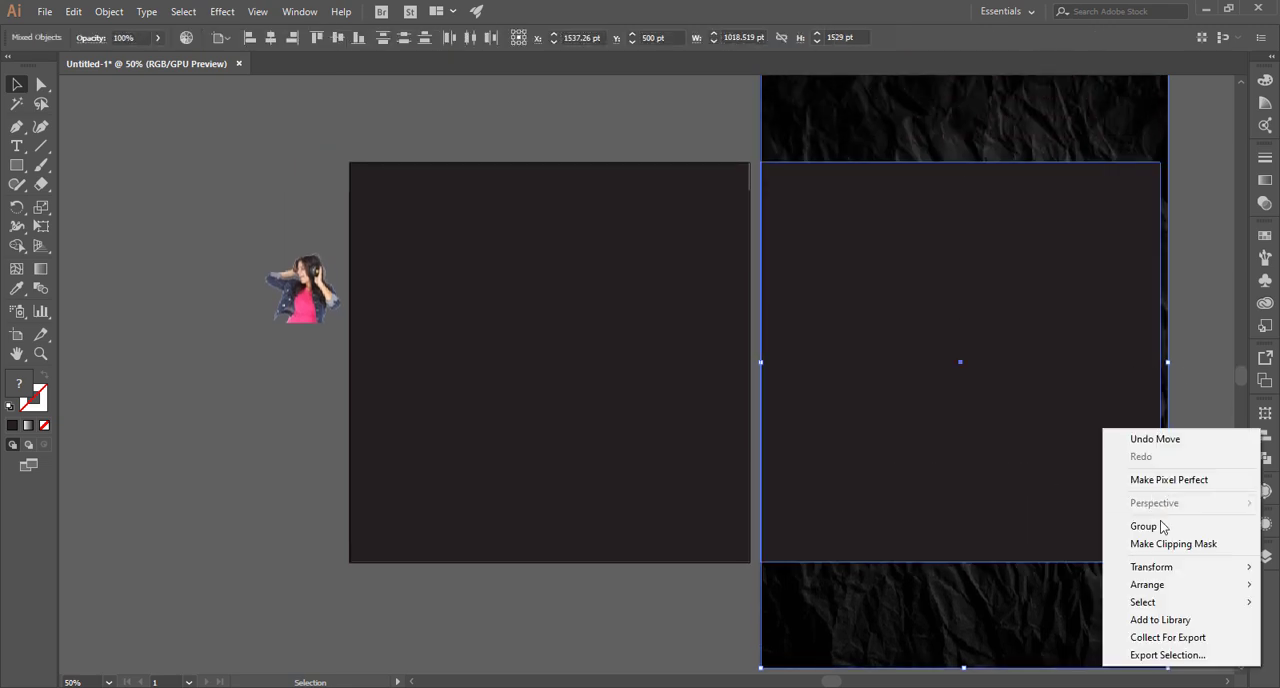
{"action": "left_click", "coordinate": [1140, 543]}
{"action": "left_click_drag", "start_coordinate": [954, 455], "coordinate": [529, 451]}
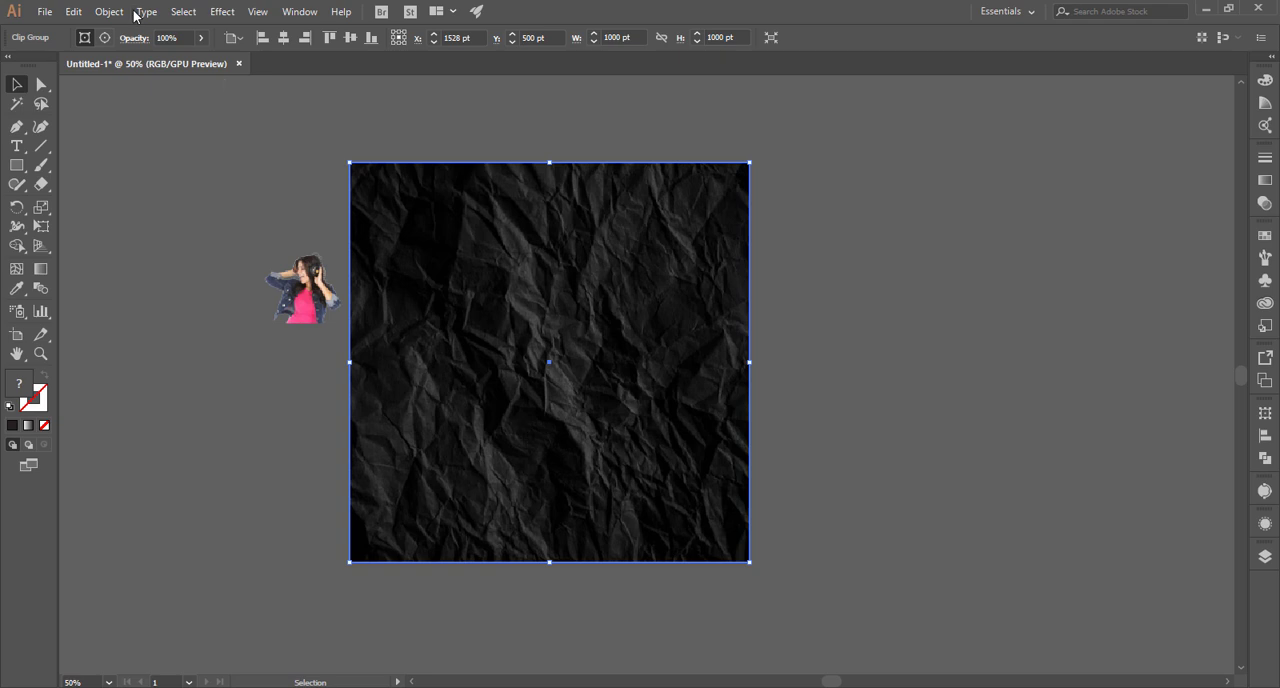
Lower the clipped paper texture's opacity to 60%.
{"action": "left_click", "coordinate": [201, 38]}
{"action": "left_click_drag", "start_coordinate": [199, 61], "coordinate": [176, 63]}
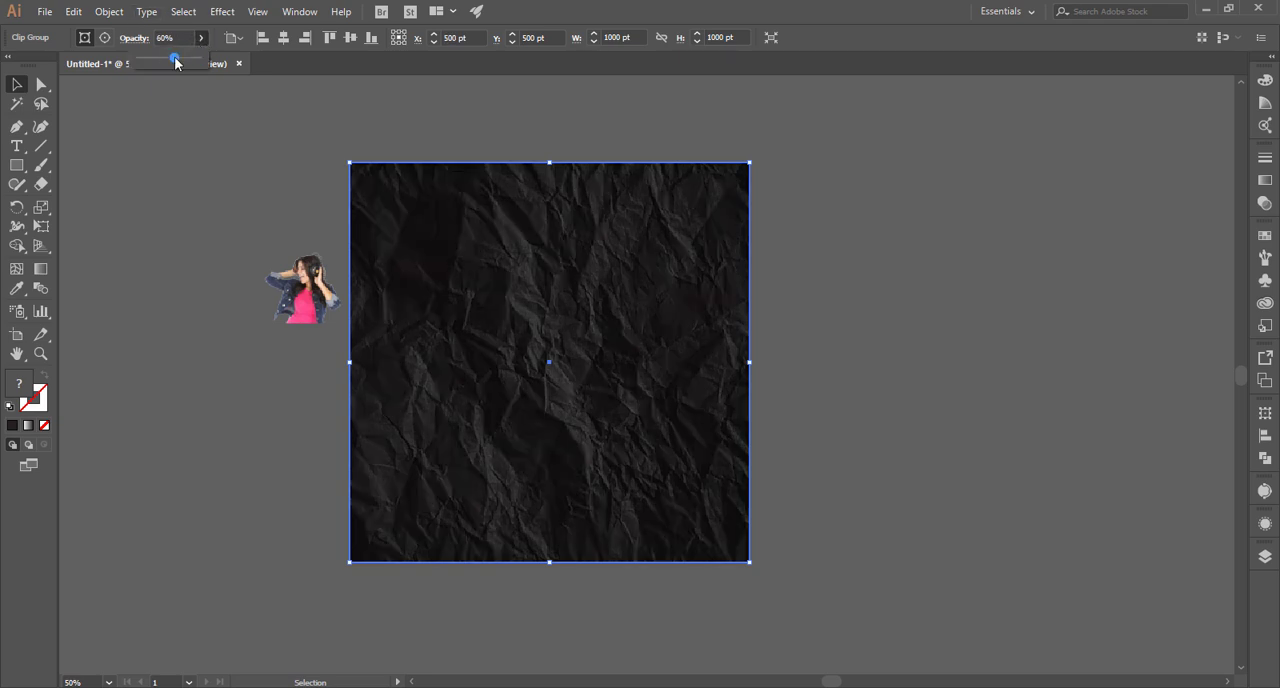
{"action": "left_click", "coordinate": [203, 239]}
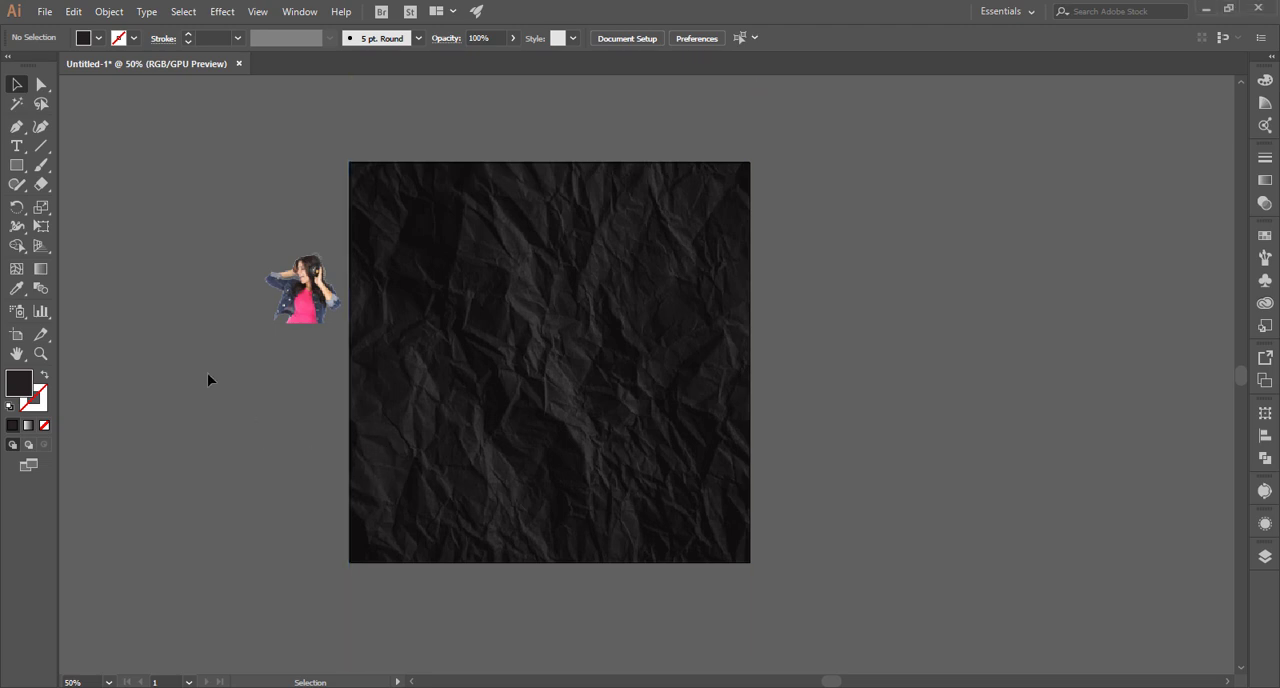
Draw a circle about 461 pt in diameter near the middle of the artboard.
{"action": "scroll", "coordinate": [208, 376], "scroll_direction": "up", "scroll_amount": 1}
{"action": "left_click_drag", "start_coordinate": [25, 171], "coordinate": [62, 206]}
{"action": "left_click_drag", "start_coordinate": [542, 342], "coordinate": [608, 433]}
{"action": "key", "text": "v"}
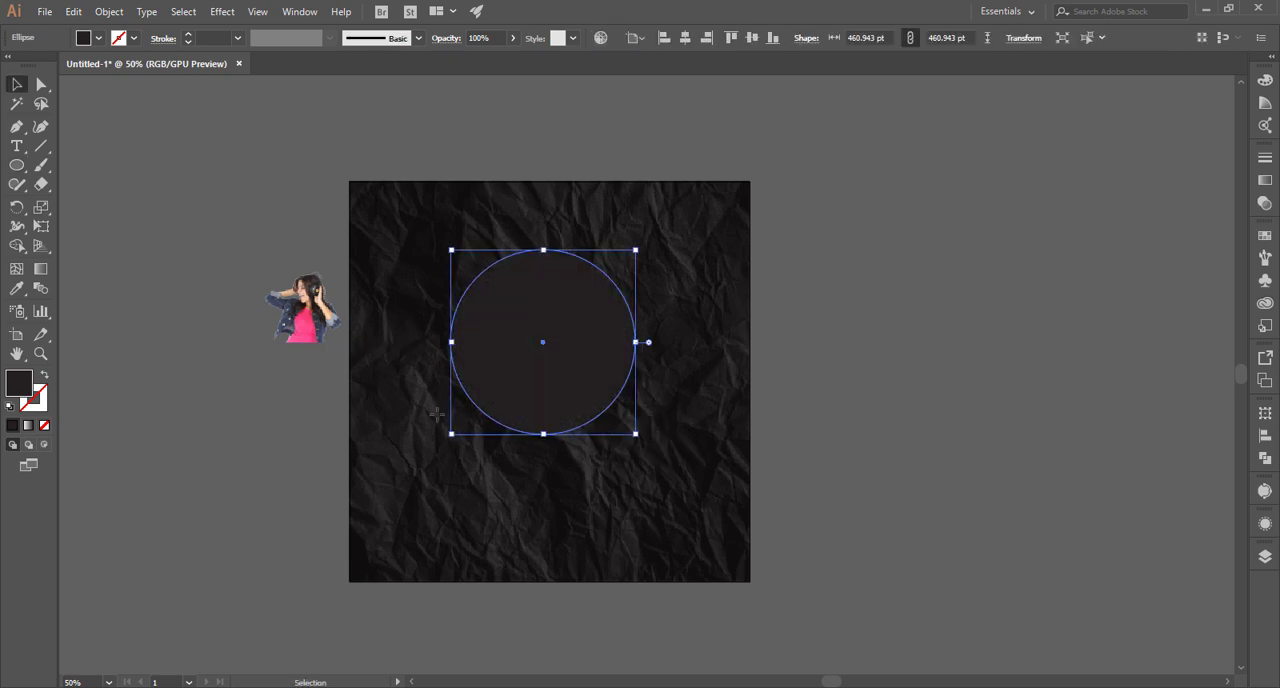
Fill the circle with the pink sampled from the woman's shirt.
{"action": "key", "text": "i"}
{"action": "left_click", "coordinate": [305, 316]}
{"action": "key", "text": "v"}
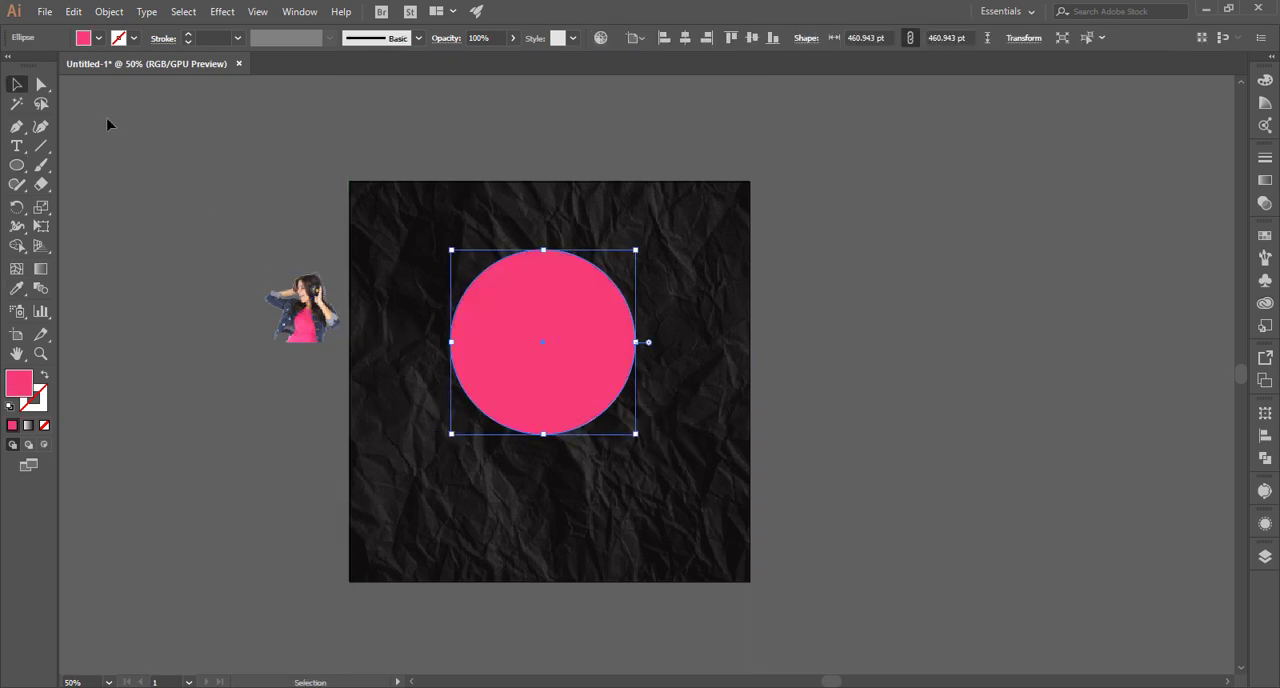
{"action": "left_click", "coordinate": [92, 135]}
Enlarge the pink circle to 516 pt and reposition it slightly above the artboard's centre.
{"action": "left_click", "coordinate": [546, 349]}
{"action": "left_click_drag", "start_coordinate": [566, 366], "coordinate": [567, 387]}
{"action": "mouse_move", "coordinate": [636, 456]}
{"action": "left_mouse_down"}
{"action": "mouse_move", "coordinate": [651, 467]}
{"action": "mouse_move", "coordinate": [628, 449]}
{"action": "mouse_move", "coordinate": [648, 452]}
{"action": "mouse_move", "coordinate": [644, 464]}
{"action": "left_mouse_up"}
{"action": "left_click", "coordinate": [855, 420]}
{"action": "left_click", "coordinate": [586, 394]}
{"action": "left_click", "coordinate": [958, 391]}
{"action": "left_click_drag", "start_coordinate": [594, 386], "coordinate": [604, 381]}
{"action": "left_click_drag", "start_coordinate": [652, 462], "coordinate": [782, 493]}
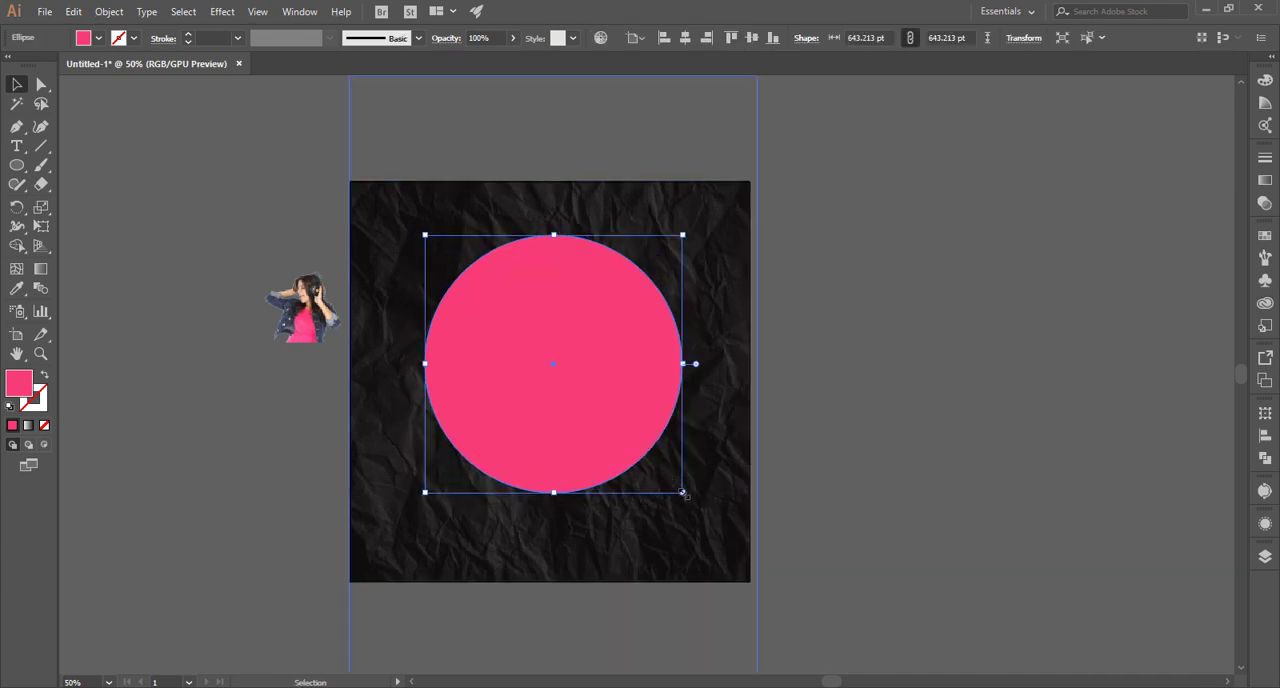
{"action": "left_click_drag", "start_coordinate": [664, 486], "coordinate": [657, 482]}
{"action": "left_click", "coordinate": [657, 482]}
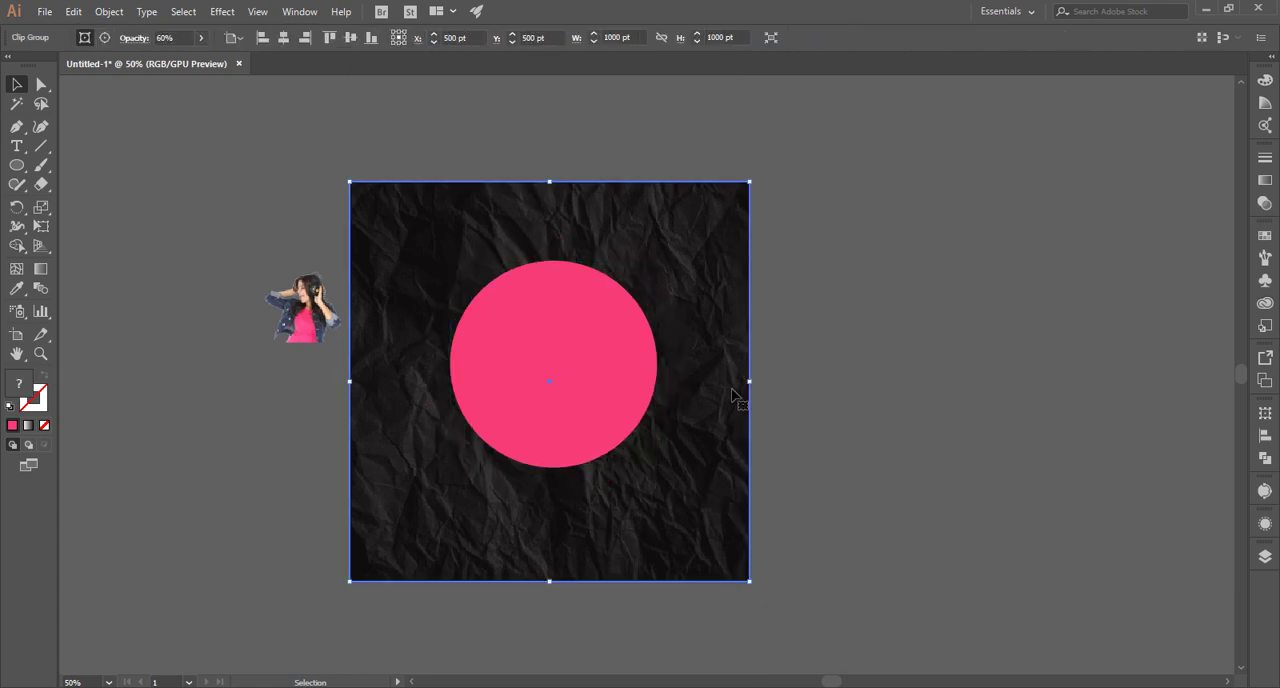
{"action": "left_click", "coordinate": [795, 372]}
Move the woman's image to the right of the artboard and place a duplicate of the pink circle beside it.
{"action": "left_click", "coordinate": [643, 455]}
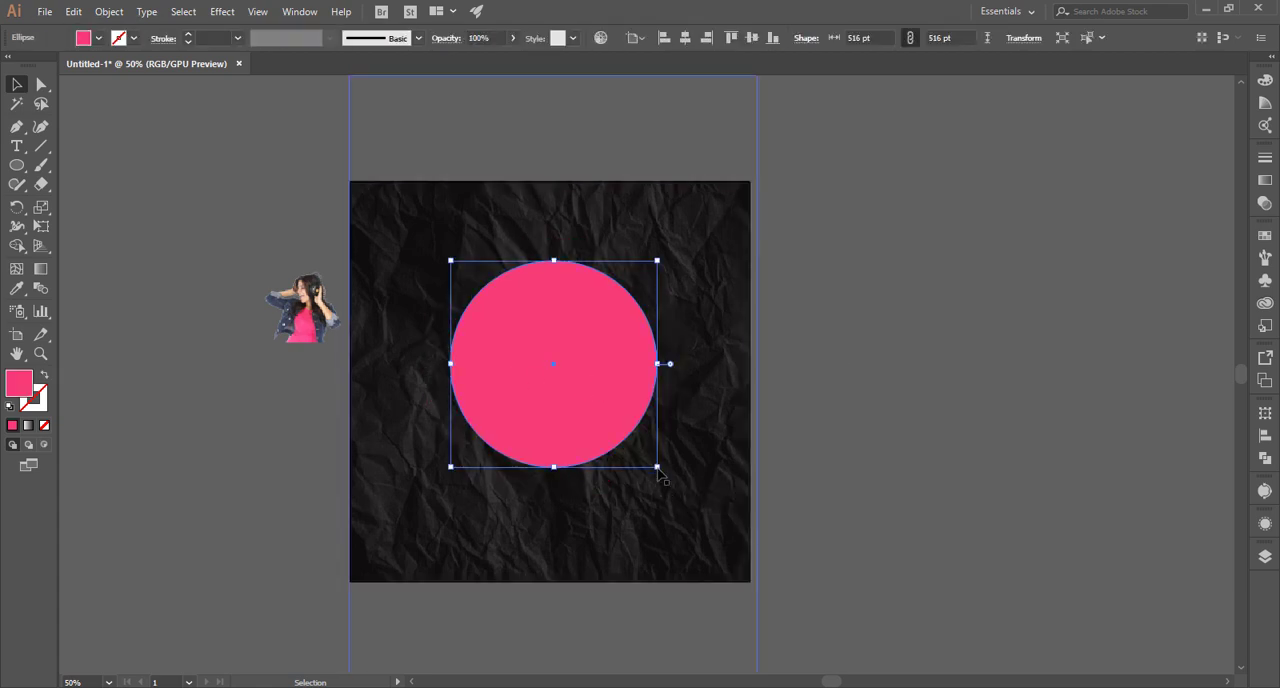
{"action": "left_click_drag", "start_coordinate": [320, 335], "coordinate": [880, 365]}
{"action": "left_click_drag", "start_coordinate": [624, 398], "coordinate": [1056, 420]}
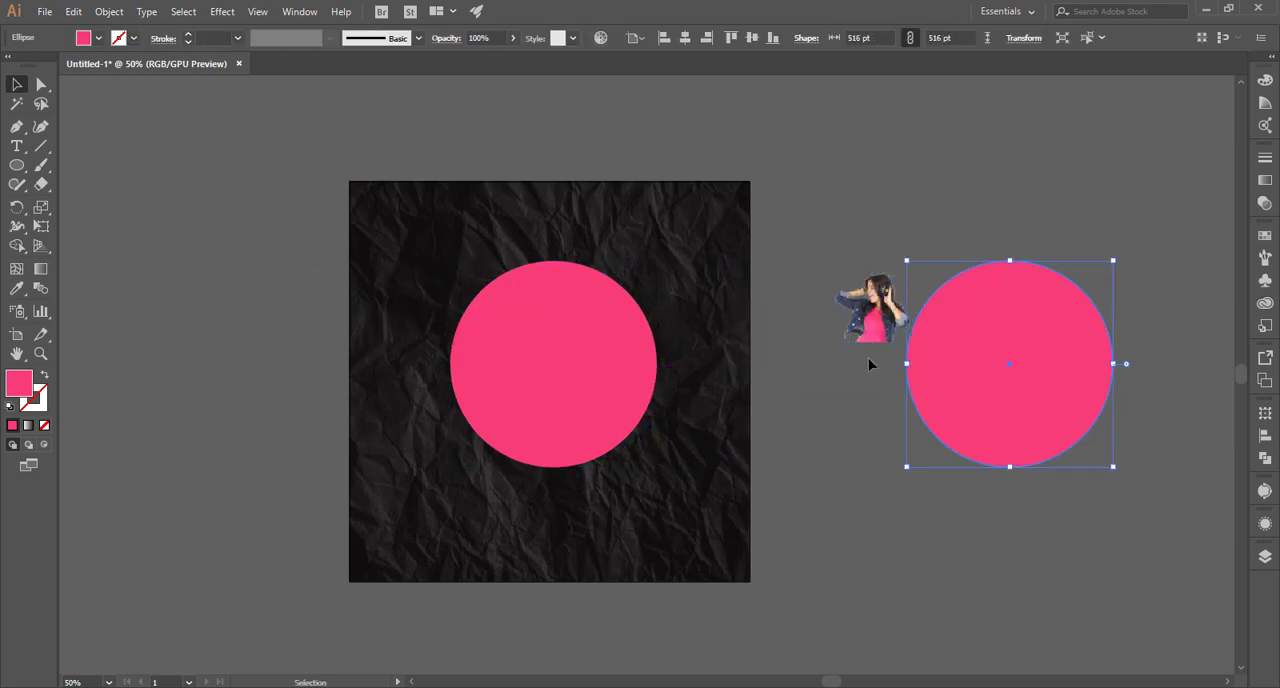
Scale the woman's image up to about 677 by 622 pt and position it behind the duplicate circle.
{"action": "left_click", "coordinate": [885, 335]}
{"action": "left_click_drag", "start_coordinate": [906, 350], "coordinate": [981, 407]}
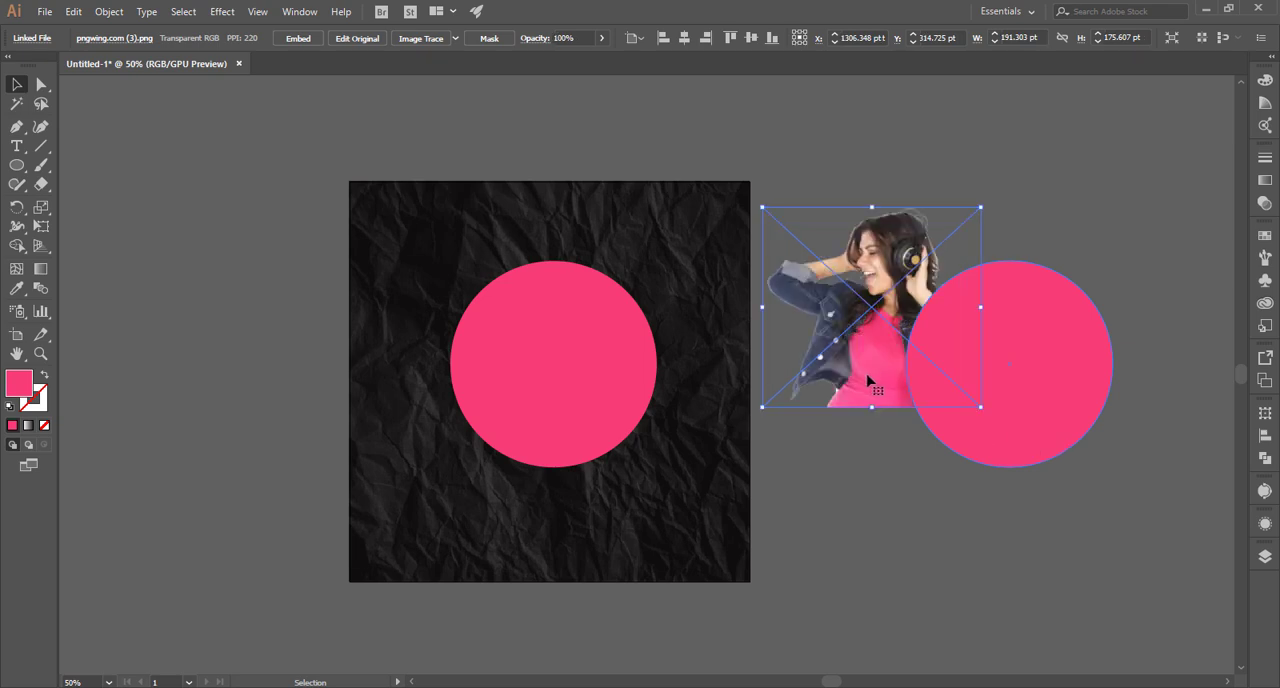
{"action": "left_click_drag", "start_coordinate": [868, 381], "coordinate": [996, 412]}
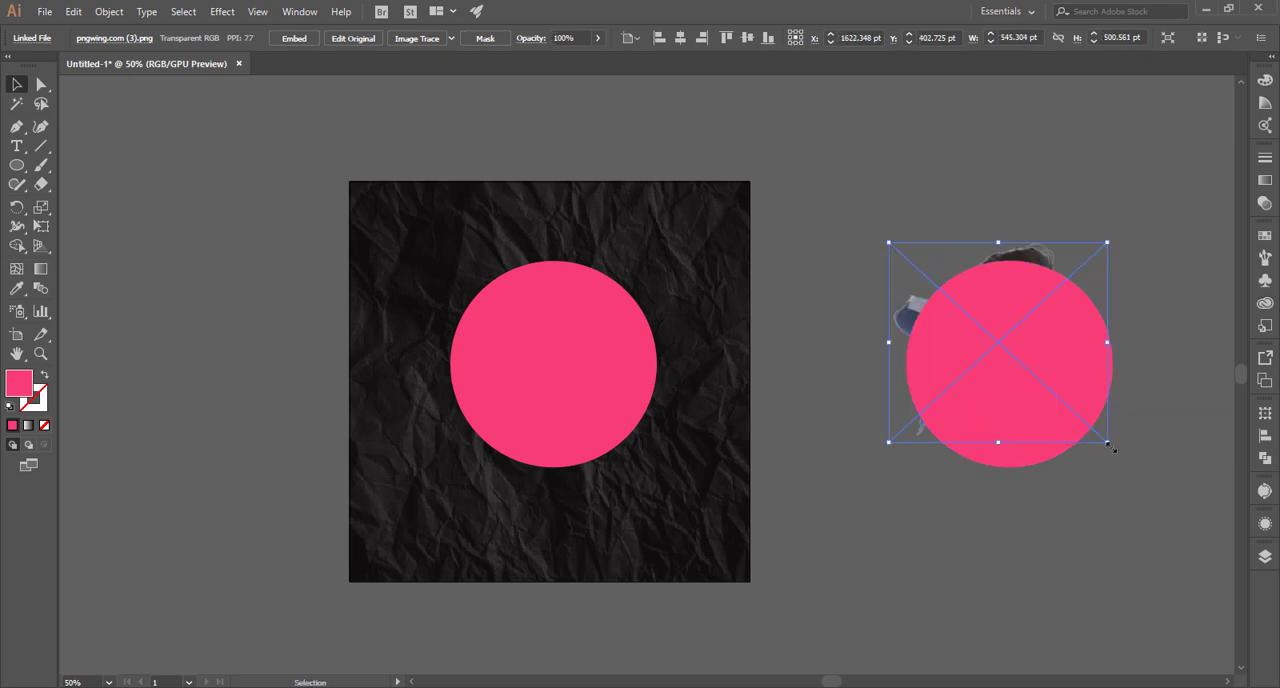
{"action": "left_click_drag", "start_coordinate": [1108, 444], "coordinate": [1134, 470]}
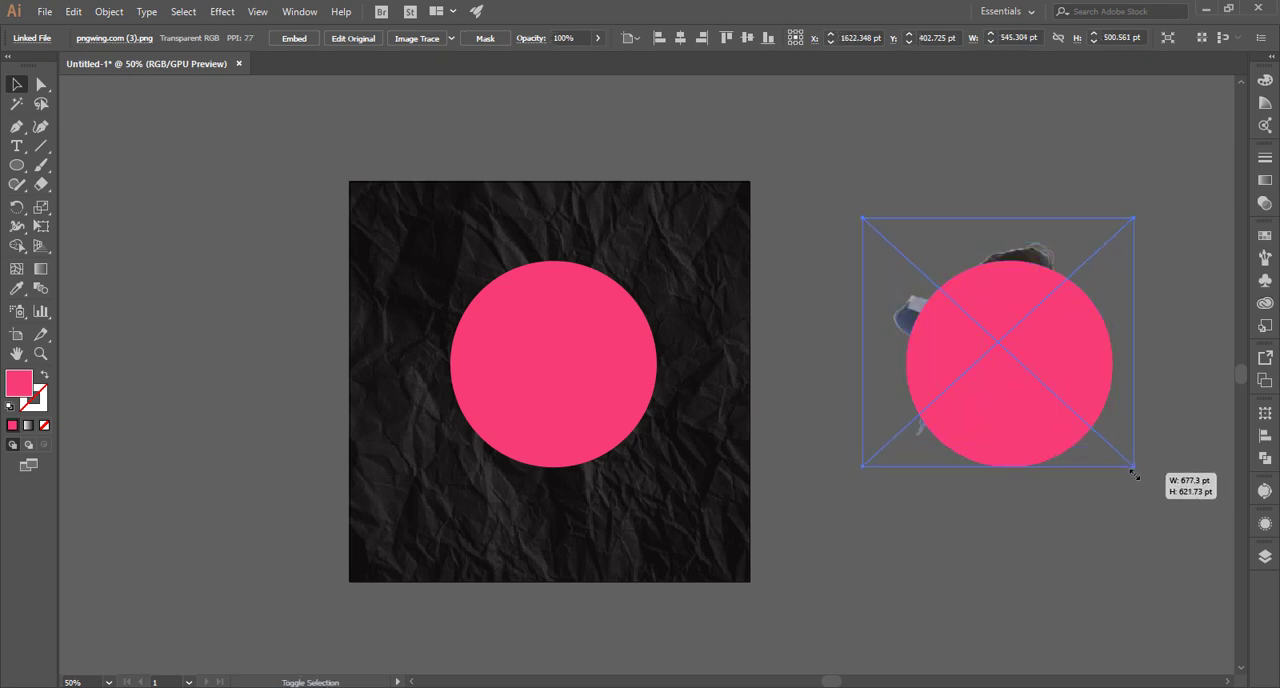
{"action": "left_click", "coordinate": [1092, 520]}
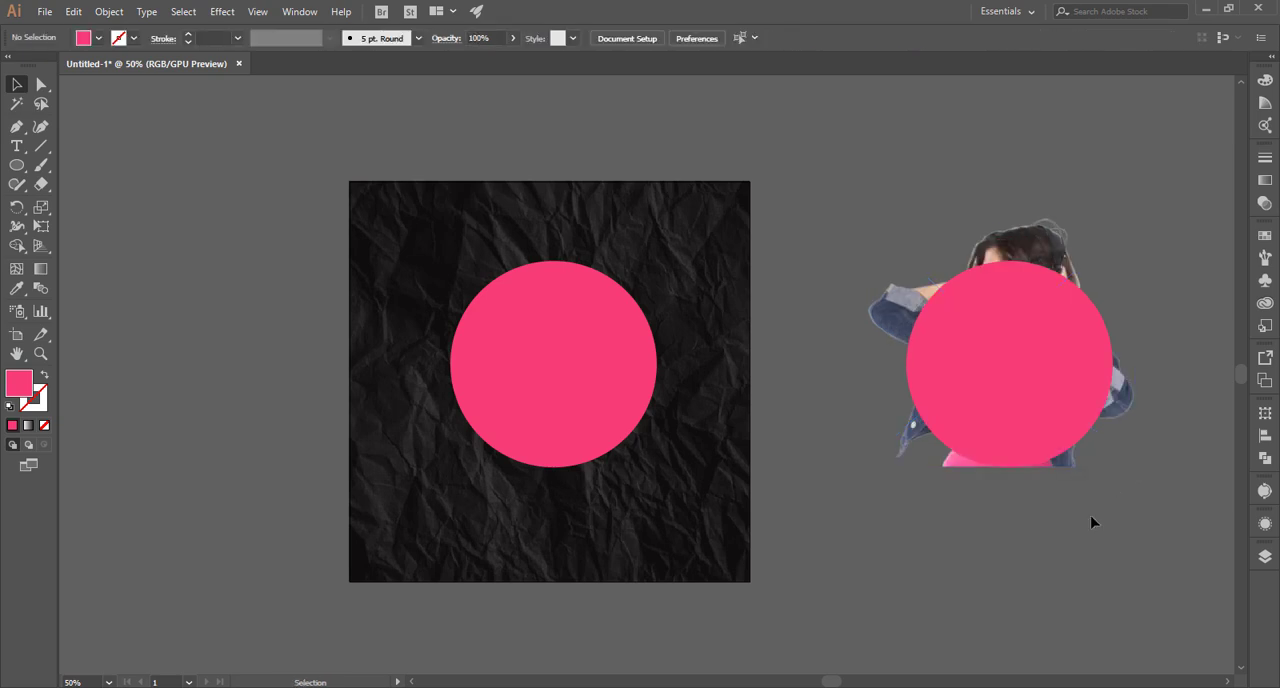
Nudge the woman's image down slightly so its base meets the bottom of the duplicate circle.
{"action": "scroll", "coordinate": [1092, 522], "scroll_direction": "up", "scroll_amount": 1}
{"action": "scroll", "coordinate": [1092, 522], "scroll_direction": "up", "scroll_amount": 1}
{"action": "left_click_drag", "start_coordinate": [1108, 484], "coordinate": [1018, 606]}
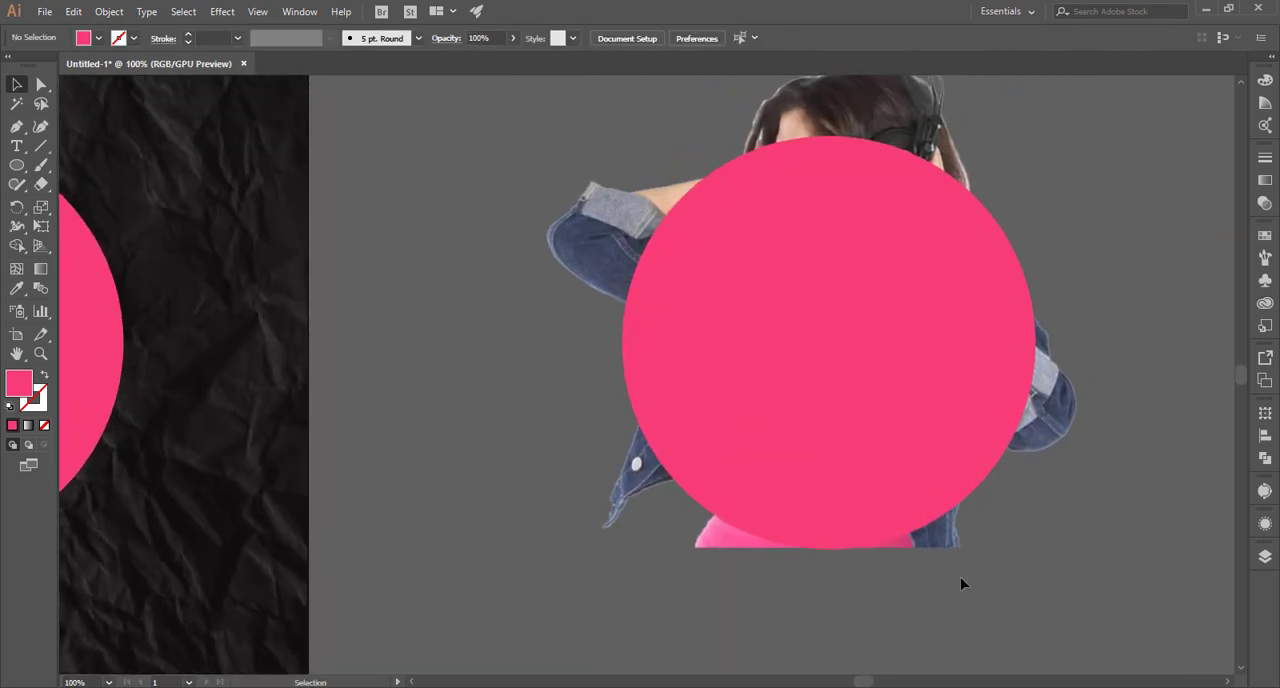
{"action": "left_click", "coordinate": [1052, 428]}
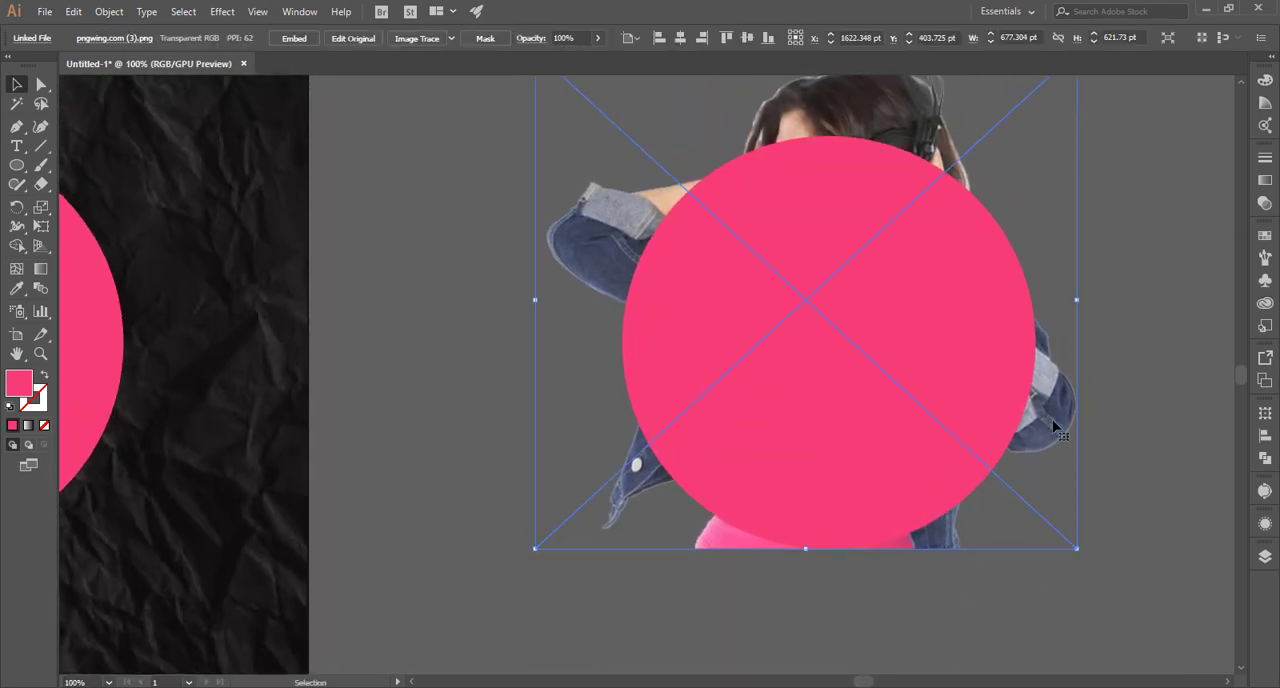
{"action": "key", "text": "ctrl+h"}
{"action": "left_click", "coordinate": [1124, 330]}
Draw a closed Pen shape around the woman's head and both arms, overlapping the upper part of the duplicate circle.
{"action": "key", "text": "p"}
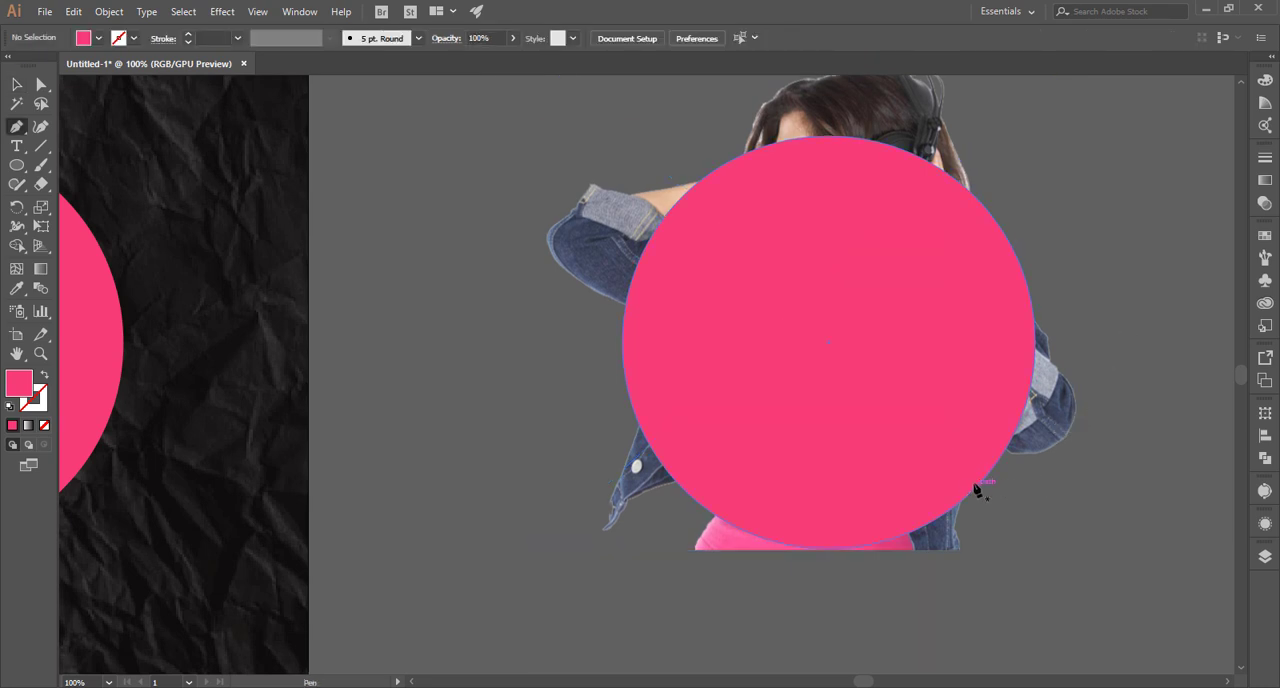
{"action": "left_click", "coordinate": [1114, 392]}
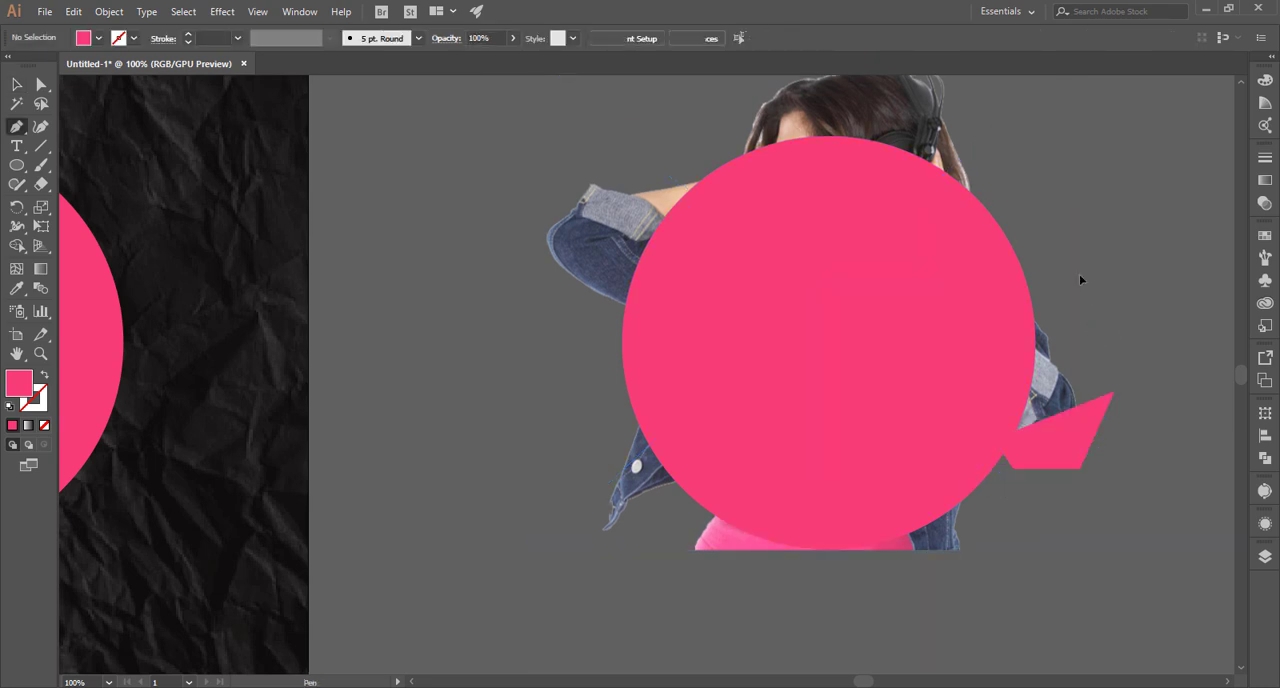
{"action": "scroll", "coordinate": [1036, 205], "scroll_direction": "up", "scroll_amount": 5}
{"action": "left_click", "coordinate": [1028, 177]}
{"action": "left_click", "coordinate": [964, 144]}
{"action": "left_click", "coordinate": [893, 134]}
{"action": "left_click", "coordinate": [800, 145]}
{"action": "left_click", "coordinate": [657, 185]}
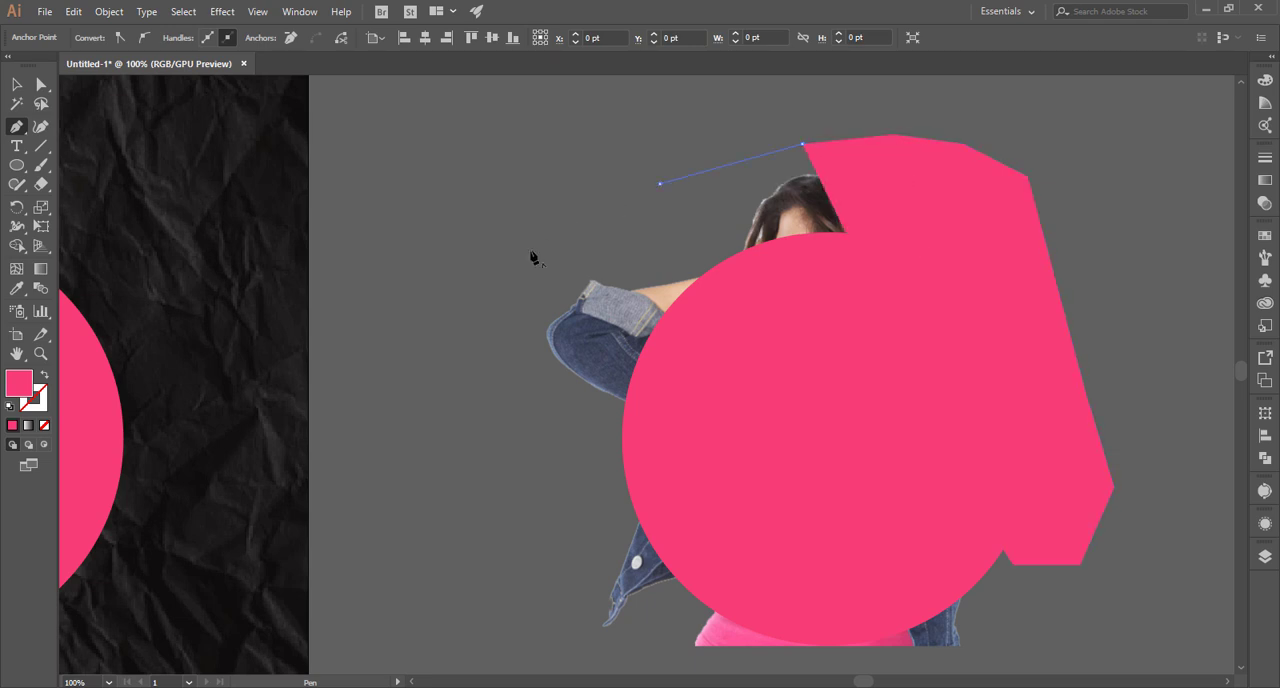
{"action": "left_click", "coordinate": [528, 250]}
{"action": "left_click", "coordinate": [507, 305]}
{"action": "left_click", "coordinate": [528, 372]}
{"action": "left_click", "coordinate": [573, 397]}
{"action": "left_click", "coordinate": [627, 411]}
{"action": "left_click", "coordinate": [962, 518]}
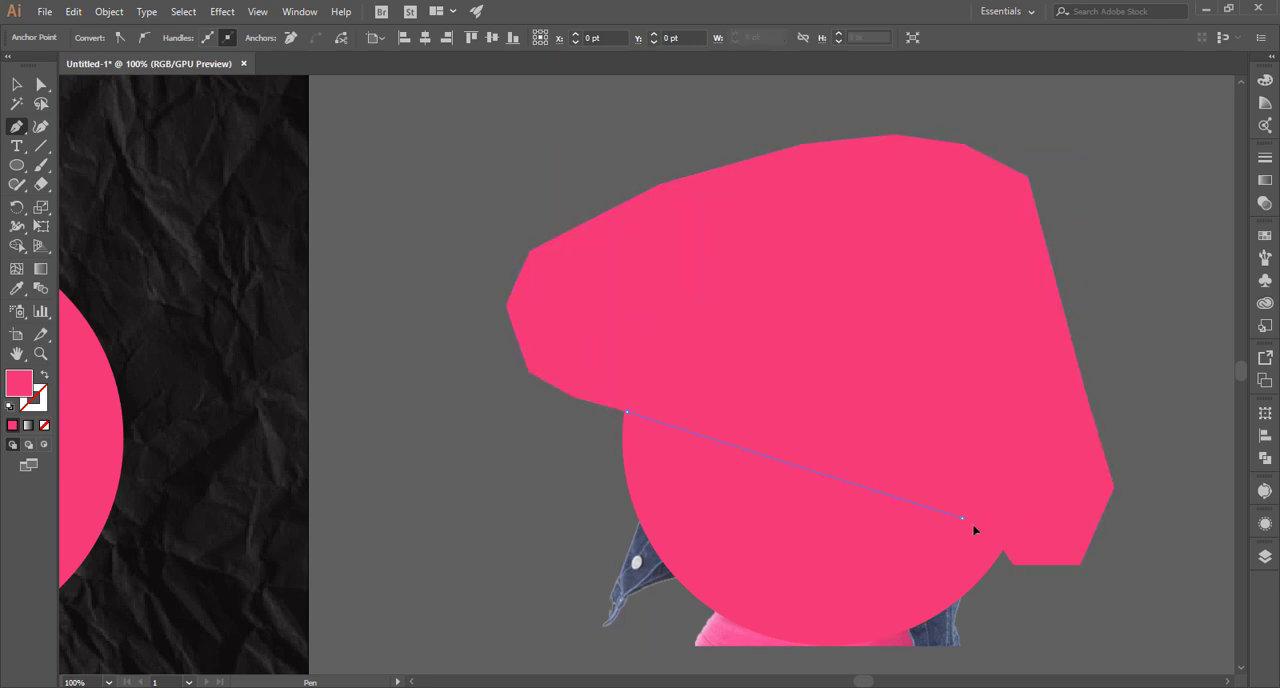
{"action": "left_click", "coordinate": [994, 535]}
Unite the Pen shape and the duplicate circle into a single shape.
{"action": "left_click", "coordinate": [17, 84]}
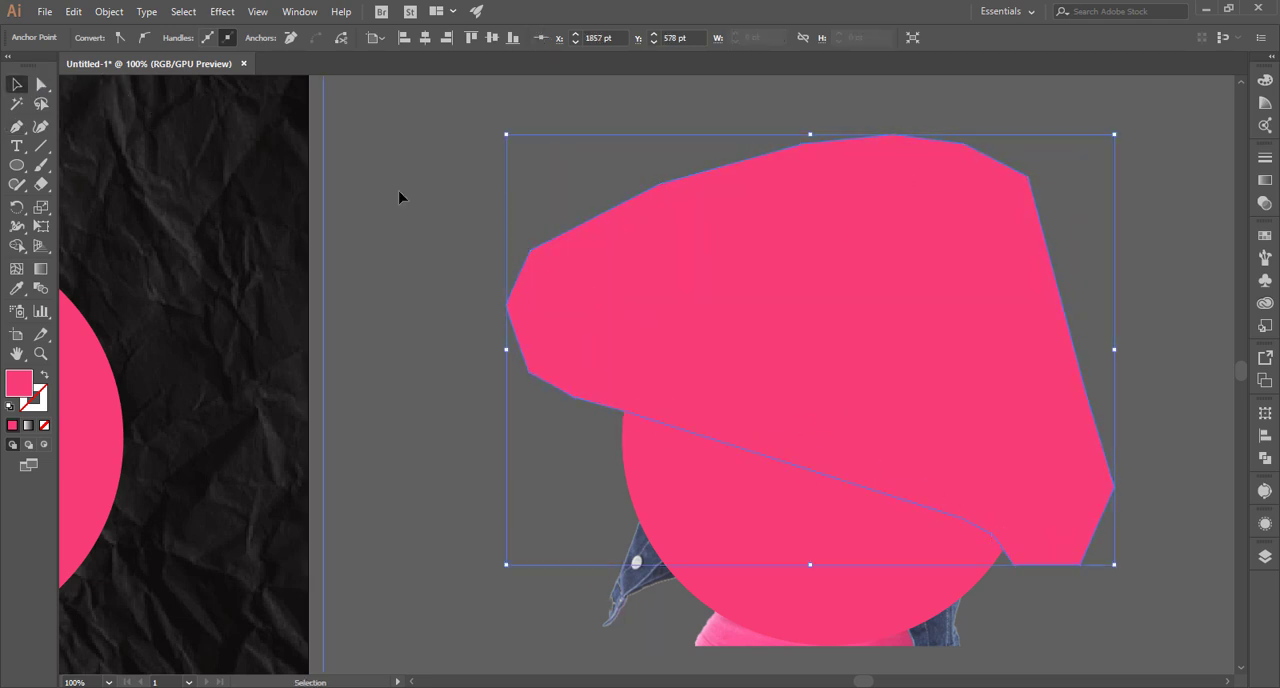
{"action": "left_click", "coordinate": [884, 503], "text": "shift"}
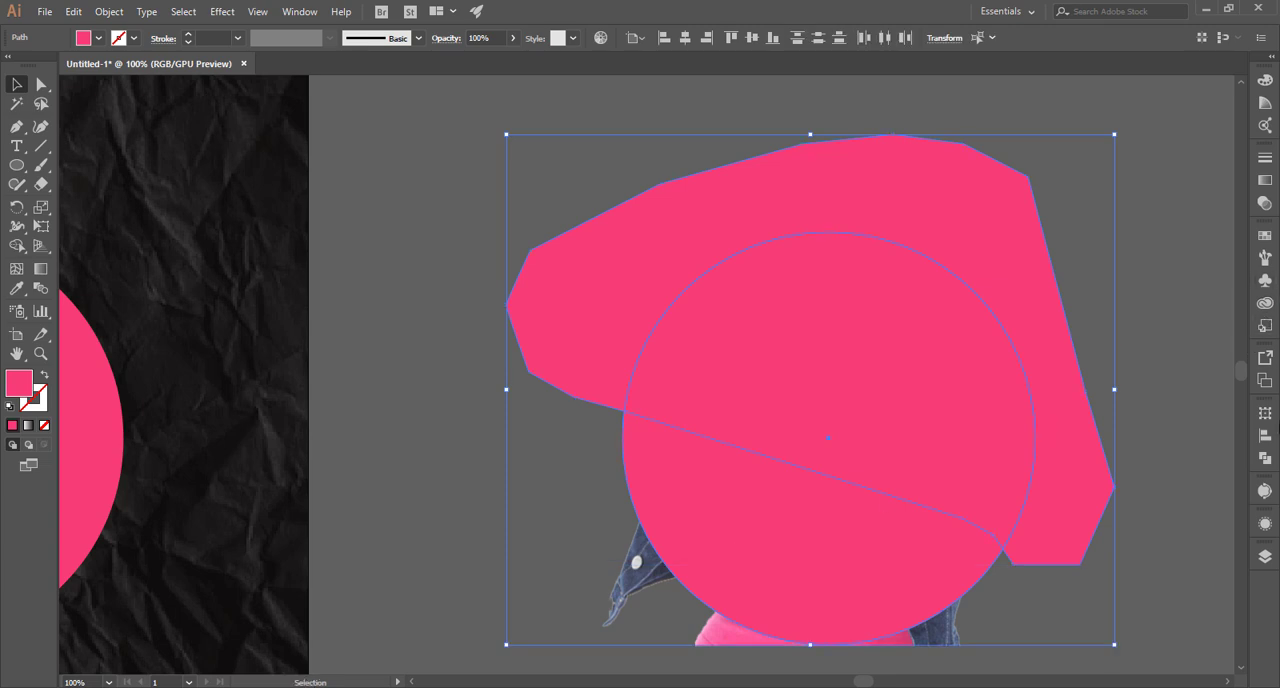
{"action": "left_click", "coordinate": [1264, 458]}
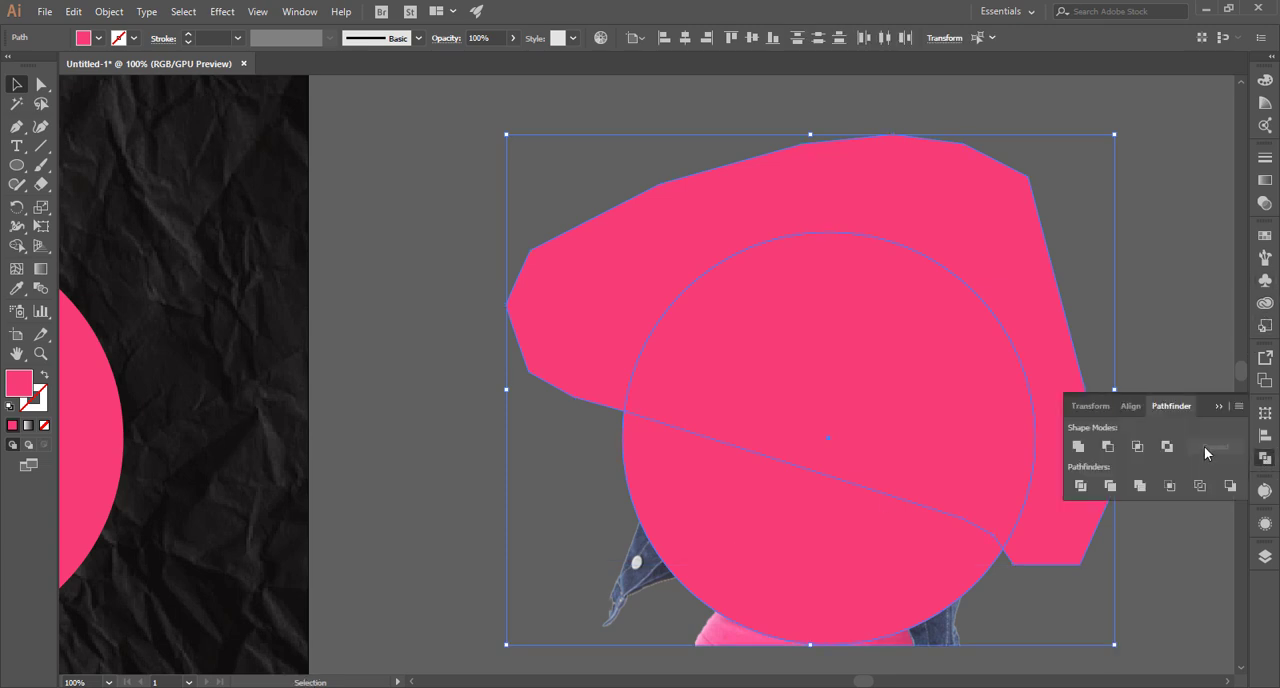
{"action": "left_click", "coordinate": [1078, 446]}
Mask the woman's image with the united pink shape using a clipping mask.
{"action": "scroll", "coordinate": [697, 503], "scroll_direction": "down", "scroll_amount": 2}
{"action": "left_click", "coordinate": [631, 497], "text": "shift"}
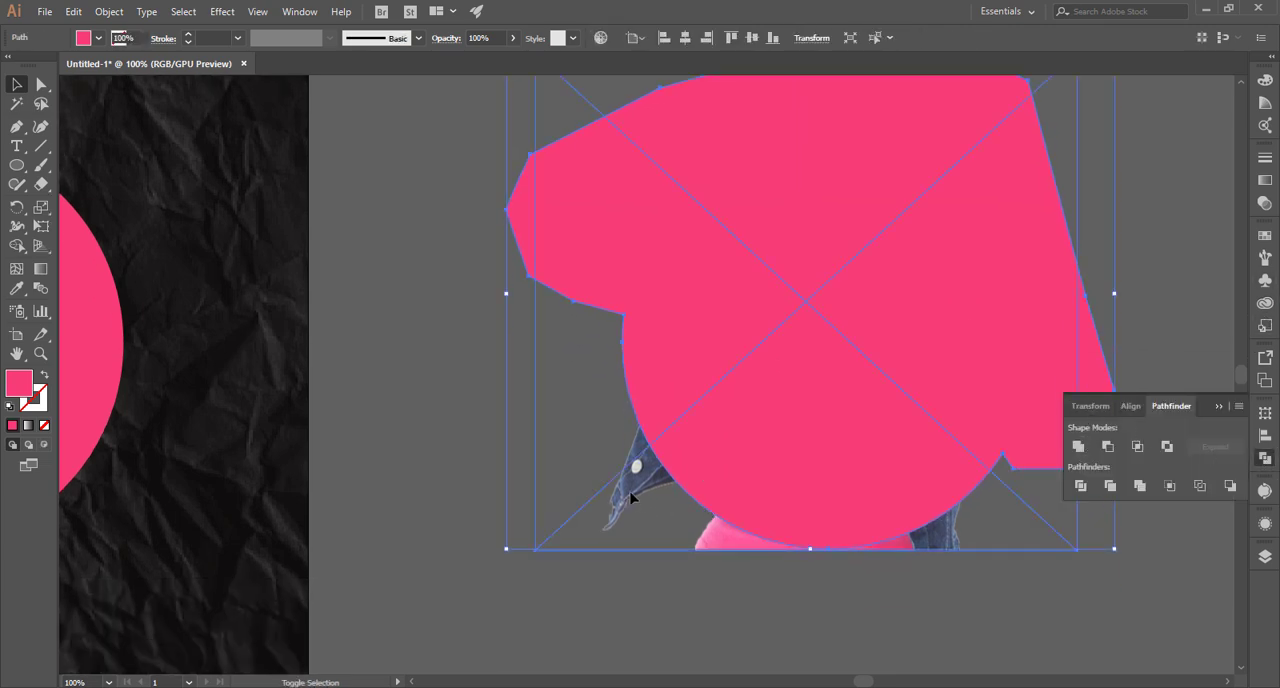
{"action": "right_click", "coordinate": [631, 497]}
{"action": "left_click", "coordinate": [697, 366]}
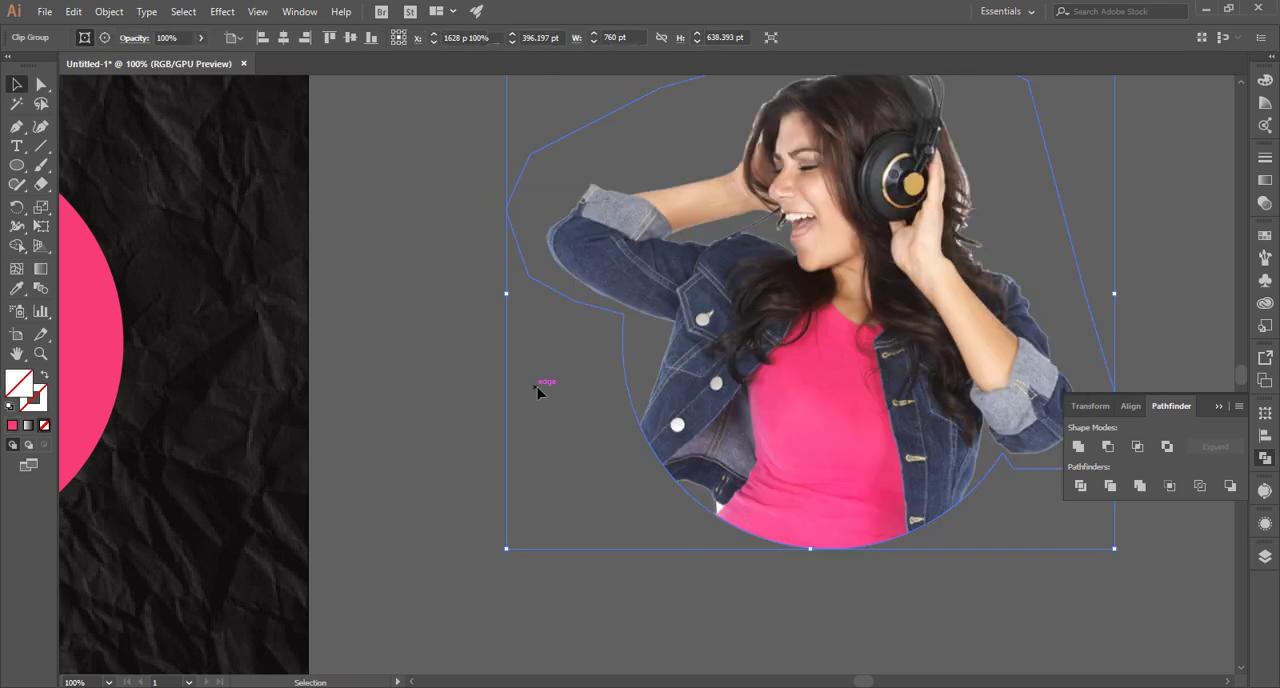
{"action": "left_click", "coordinate": [537, 390]}
Move the masked woman onto the artboard, aligning her rounded lower edge with the pink circle.
{"action": "scroll", "coordinate": [537, 390], "scroll_direction": "down", "scroll_amount": 2}
{"action": "left_click_drag", "start_coordinate": [860, 530], "coordinate": [1270, 542]}
{"action": "left_click", "coordinate": [1085, 378]}
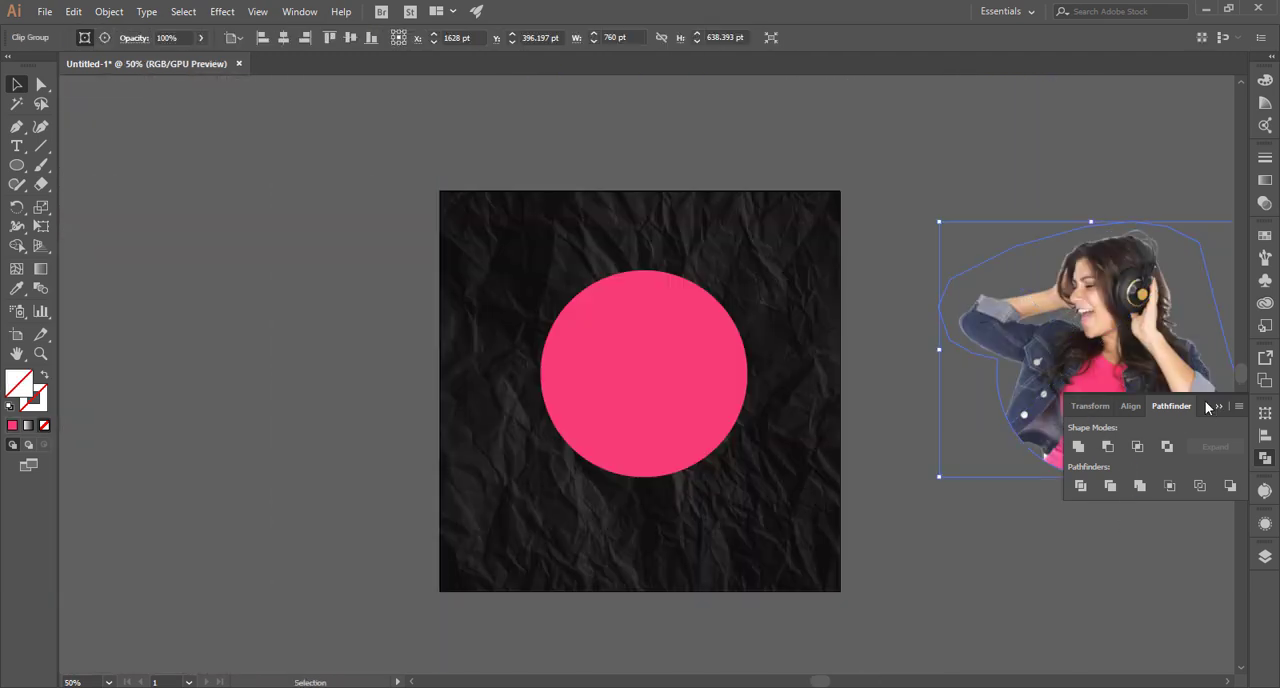
{"action": "left_click_drag", "start_coordinate": [1150, 364], "coordinate": [698, 366]}
{"action": "left_click", "coordinate": [966, 371]}
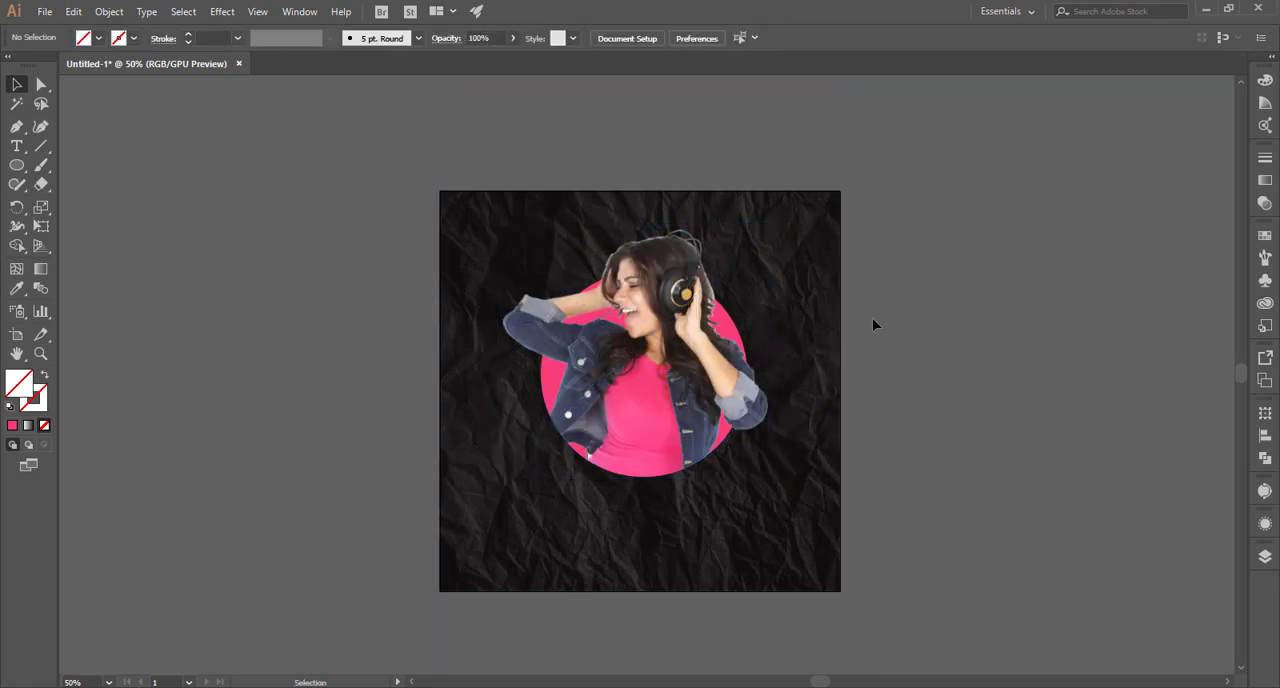
Lock the paper background and move the woman and pink circle together down to the artboard's vertical centre.
{"action": "left_click_drag", "start_coordinate": [825, 338], "coordinate": [823, 339]}
{"action": "key", "text": "ctrl+2"}
{"action": "key", "text": "ctrl+0"}
{"action": "left_click_drag", "start_coordinate": [869, 278], "coordinate": [705, 452]}
{"action": "left_click", "coordinate": [963, 391]}
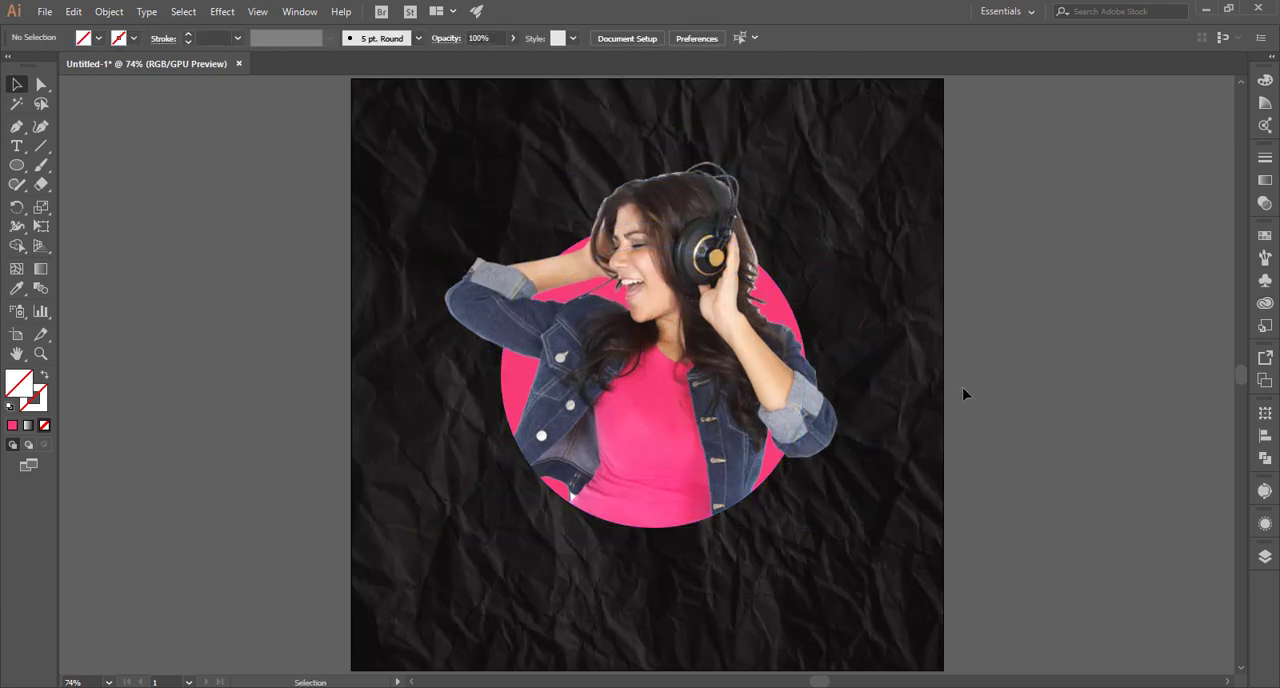
Add the text "MUSIC EVENT" to the left of the artboard and scale it to about 34.55 pt.
{"action": "left_click", "coordinate": [18, 148]}
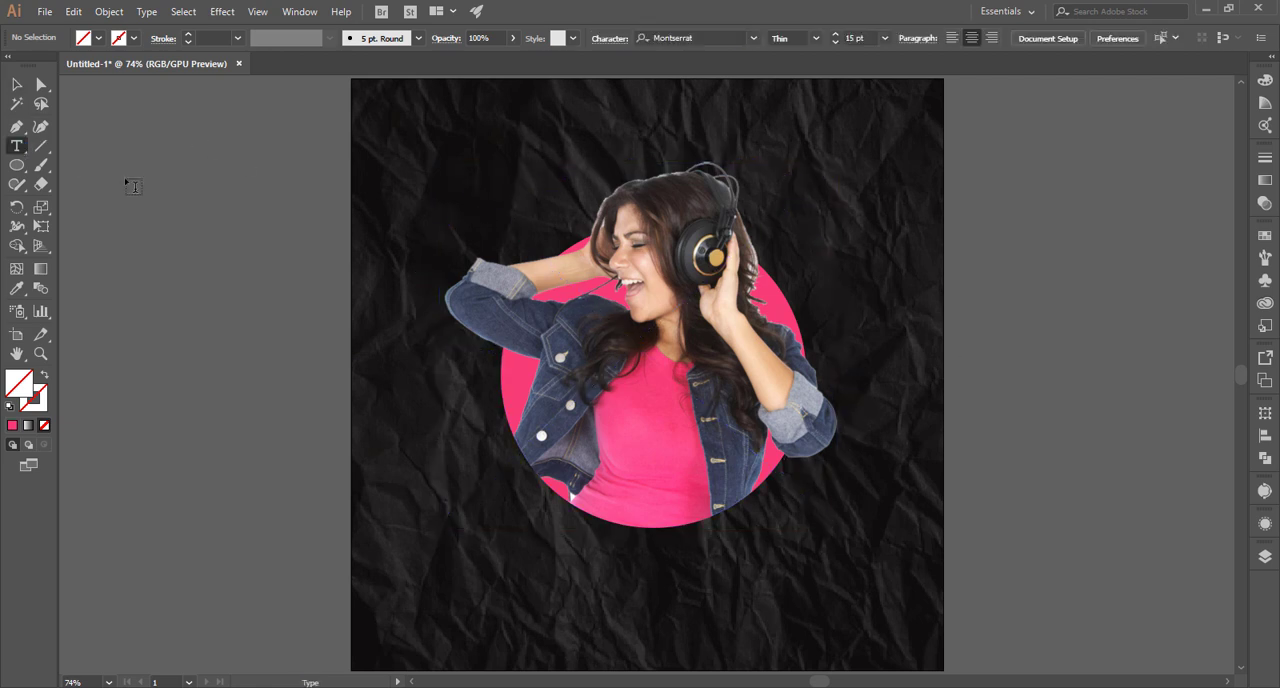
{"action": "left_click", "coordinate": [125, 180]}
{"action": "type", "text": "MUSIC EVENT"}
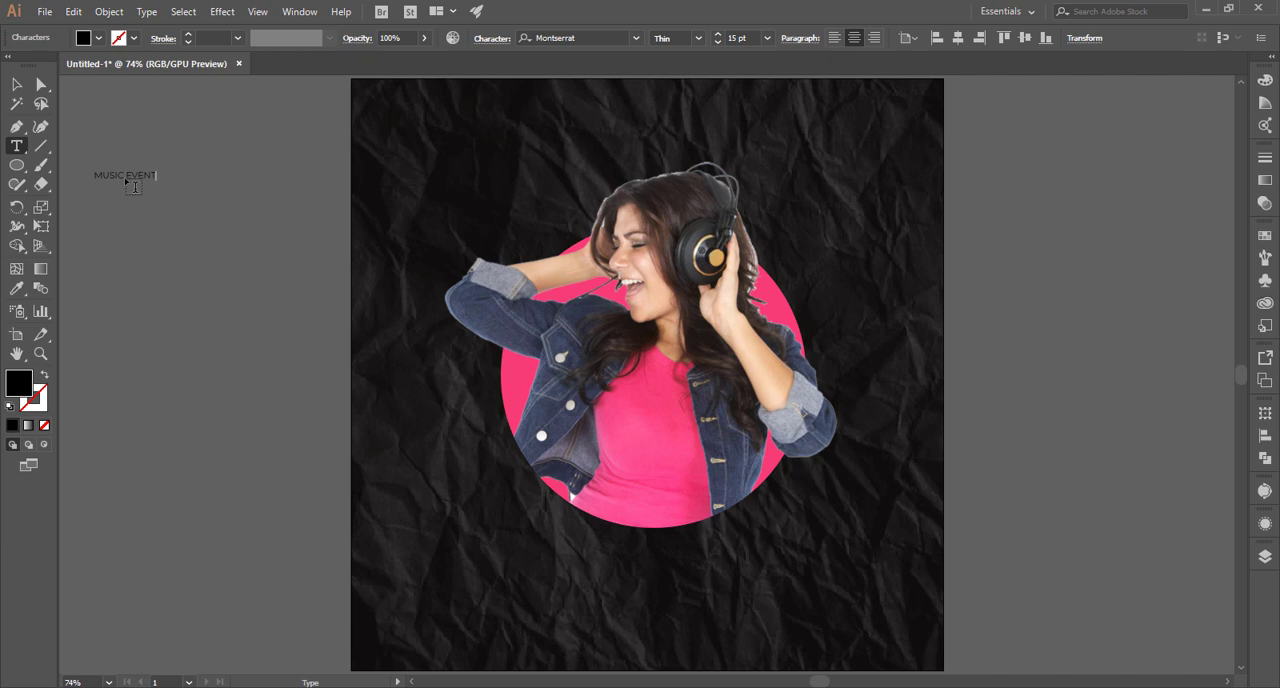
{"action": "left_click", "coordinate": [15, 88]}
{"action": "left_click_drag", "start_coordinate": [163, 188], "coordinate": [258, 243]}
Set the MUSIC EVENT text's font to Evogria.
{"action": "left_click", "coordinate": [592, 38]}
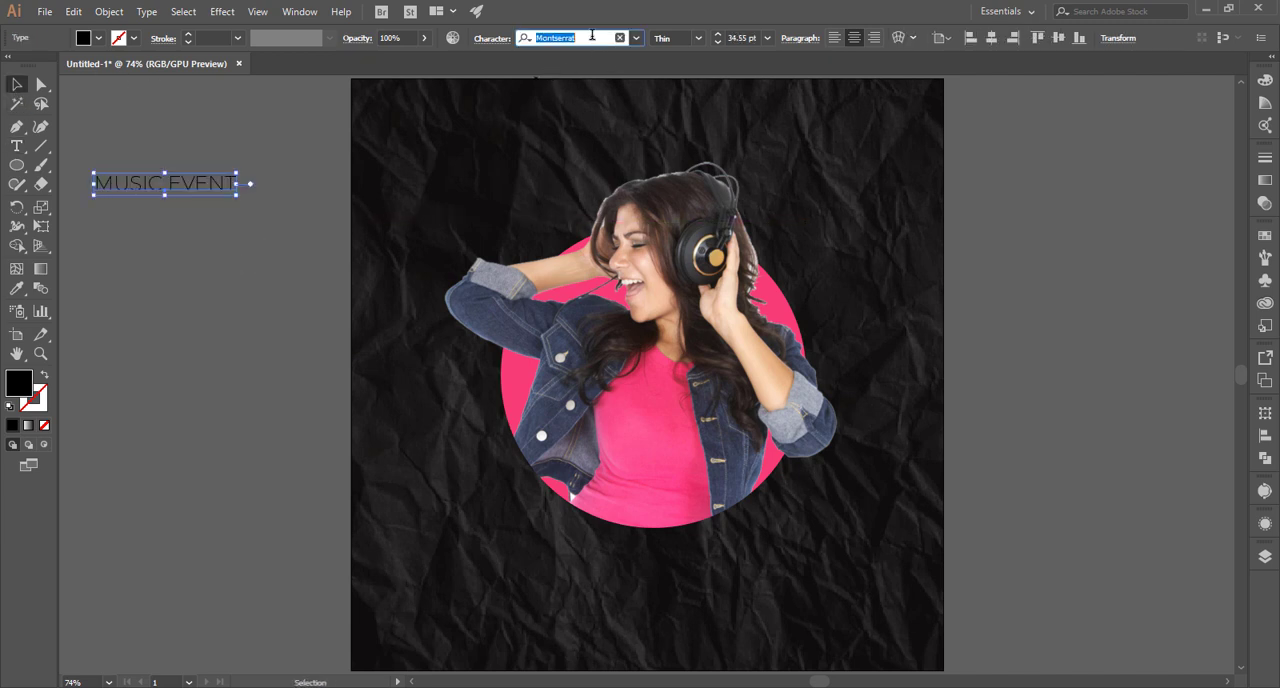
{"action": "type", "text": "Ev"}
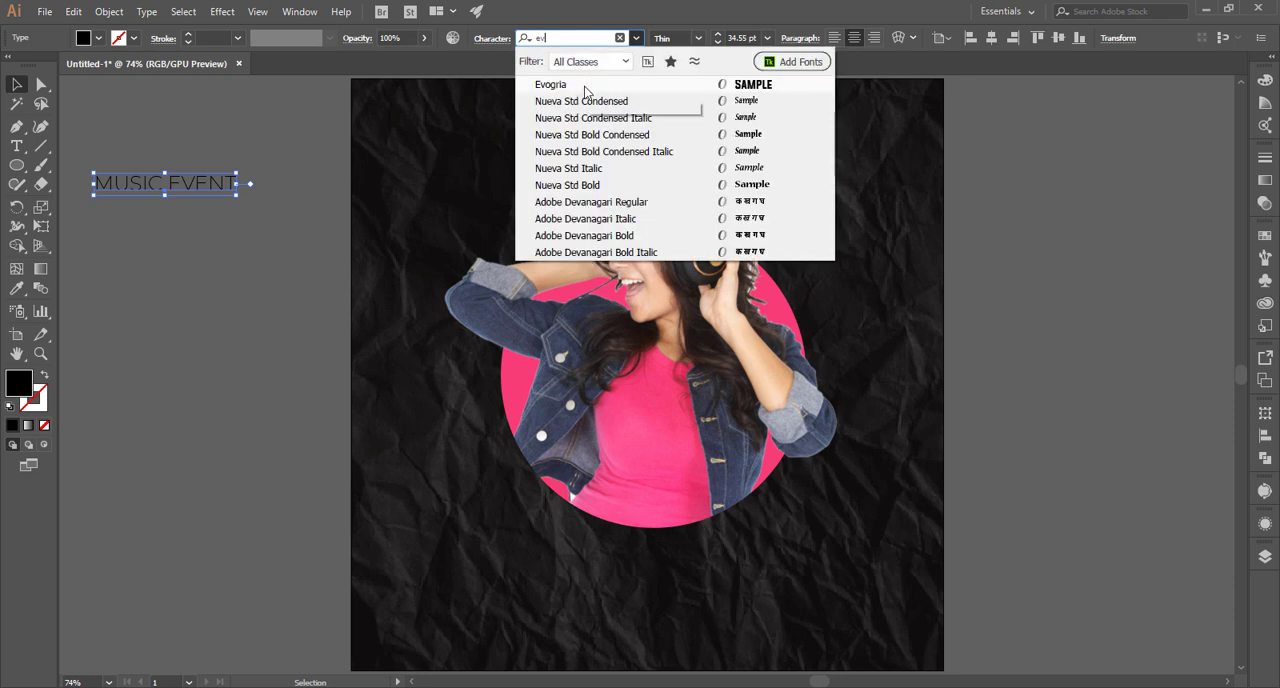
{"action": "left_click", "coordinate": [585, 90]}
Enlarge the MUSIC EVENT text to about 120.79 pt and centre it horizontally near the top of the artboard.
{"action": "left_click_drag", "start_coordinate": [226, 197], "coordinate": [307, 254]}
{"action": "left_click_drag", "start_coordinate": [311, 209], "coordinate": [845, 228]}
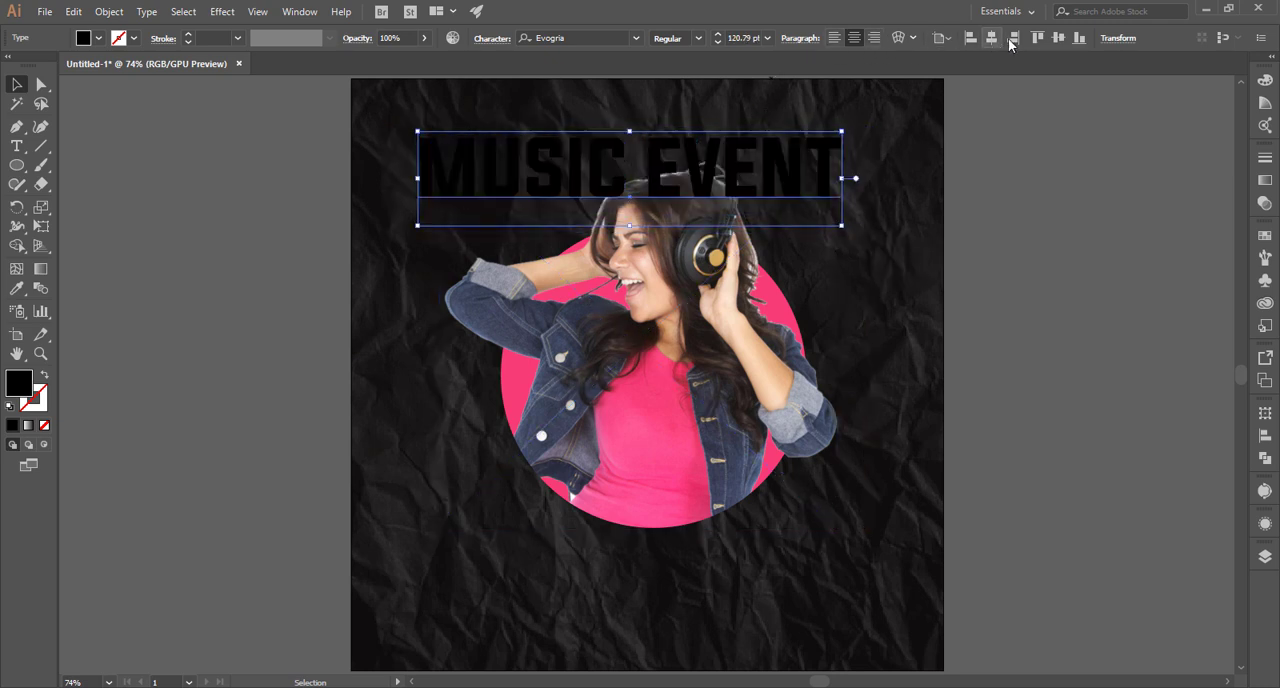
{"action": "left_click", "coordinate": [992, 39]}
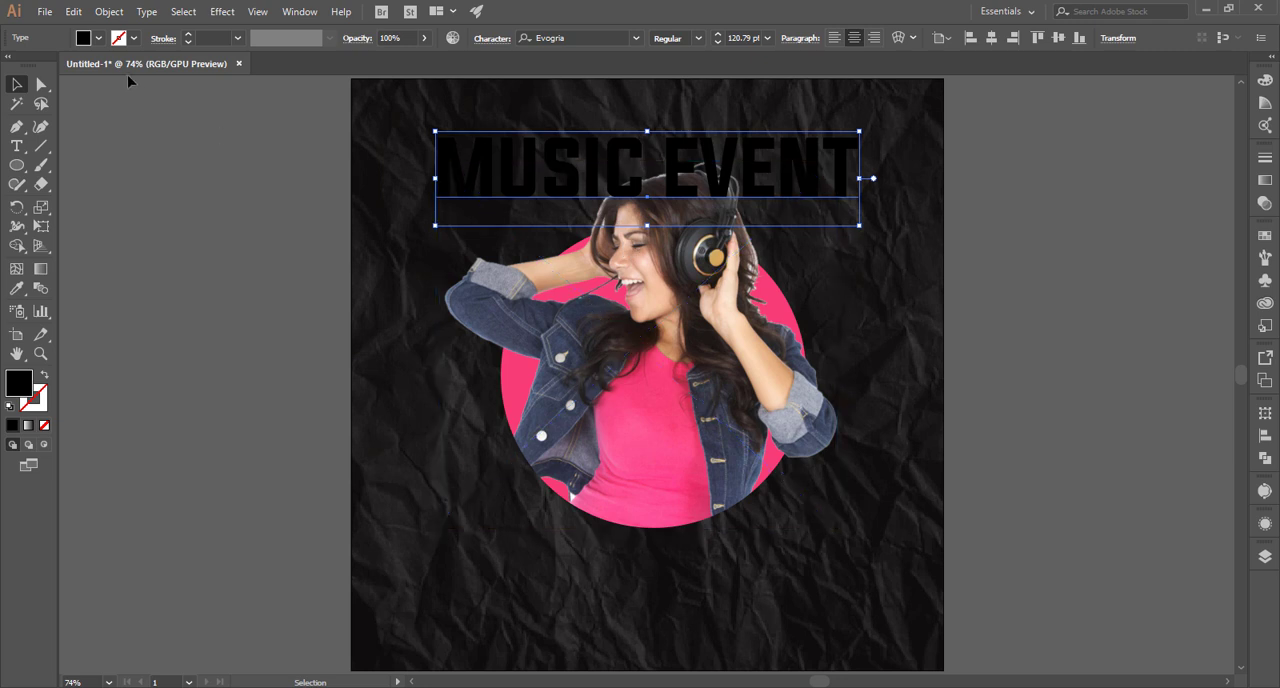
Fill the MUSIC EVENT text with a light grey swatch.
{"action": "left_click", "coordinate": [98, 38]}
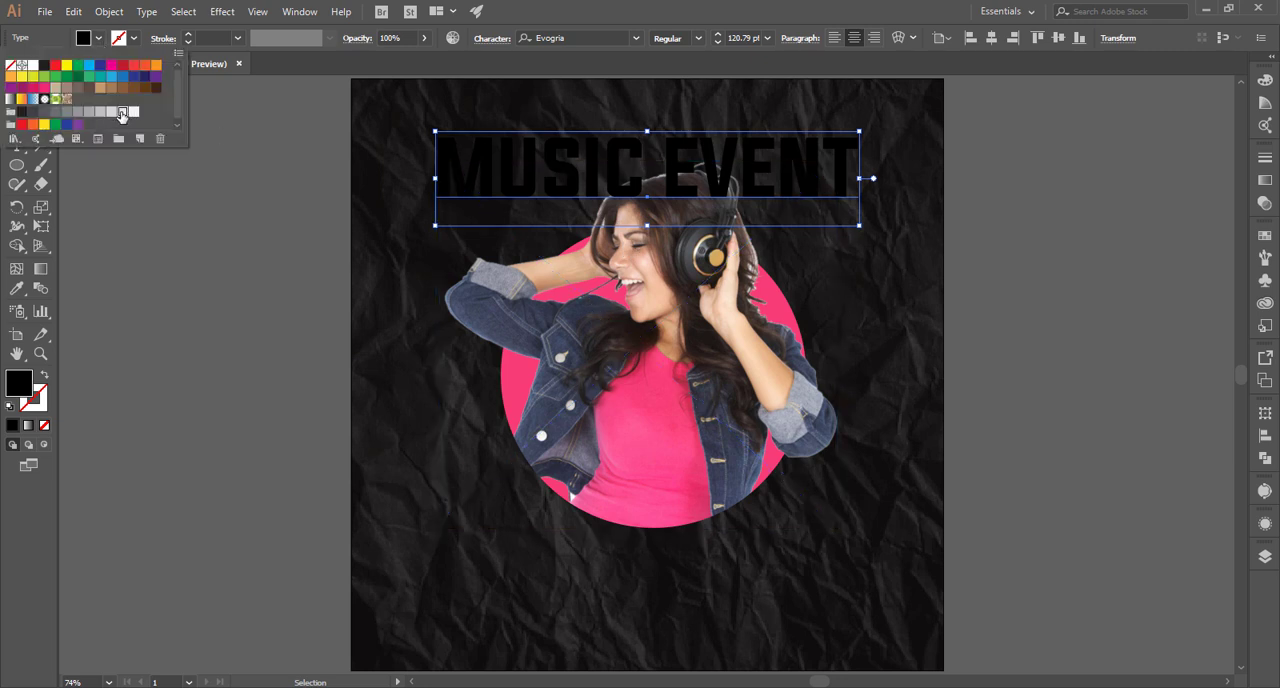
{"action": "left_click", "coordinate": [122, 113]}
{"action": "left_click", "coordinate": [230, 215]}
Bring the woman and the pink circle together in front of the MUSIC EVENT text.
{"action": "left_click", "coordinate": [774, 430]}
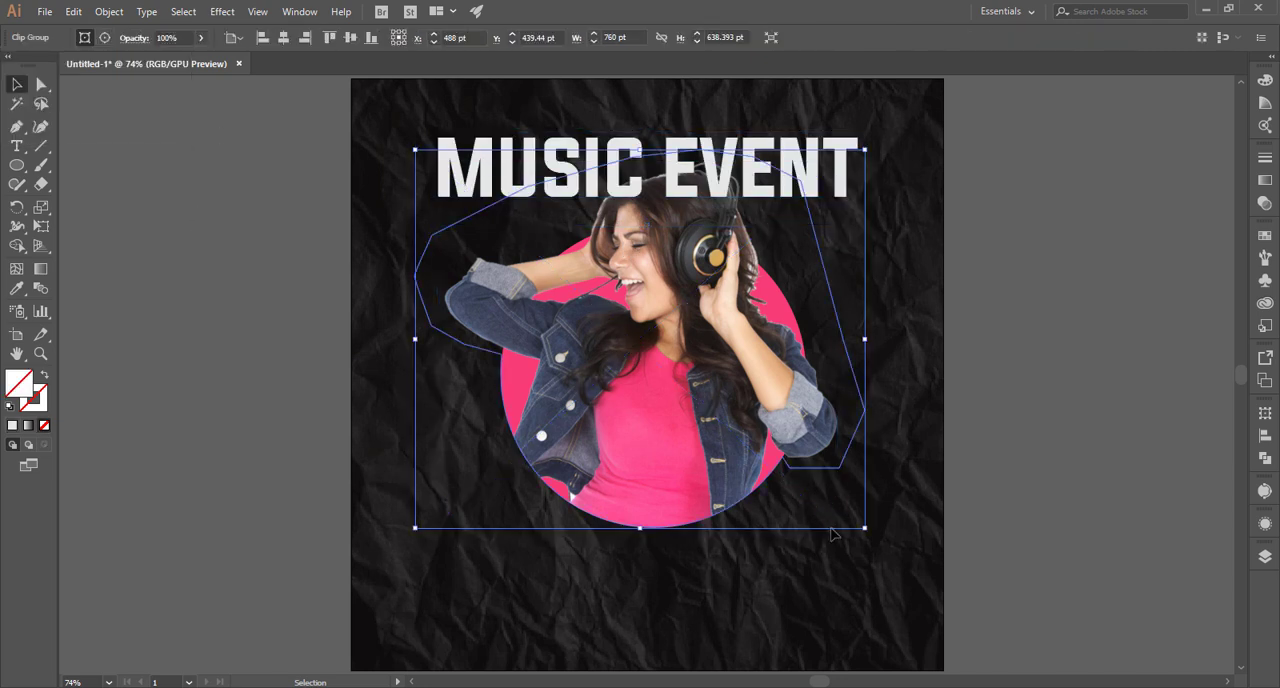
{"action": "left_click", "coordinate": [779, 589]}
{"action": "left_click", "coordinate": [678, 436]}
{"action": "right_click", "coordinate": [678, 436]}
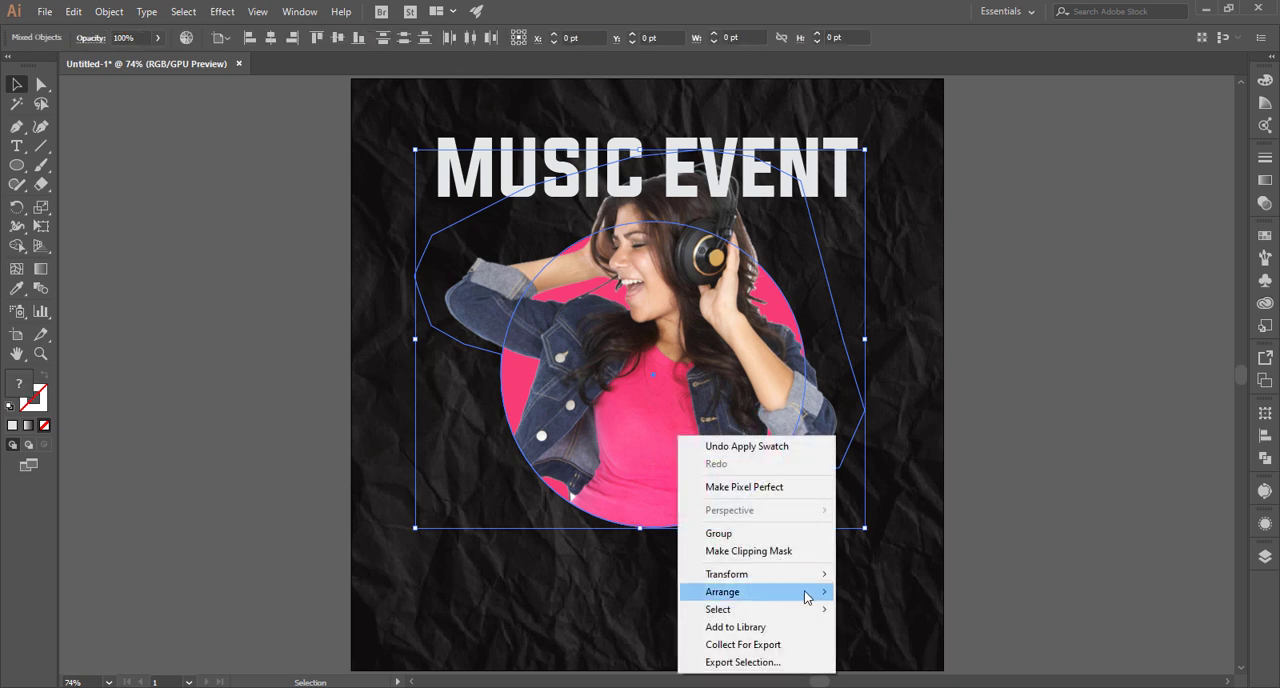
{"action": "left_click", "coordinate": [886, 594]}
{"action": "left_click", "coordinate": [1002, 377]}
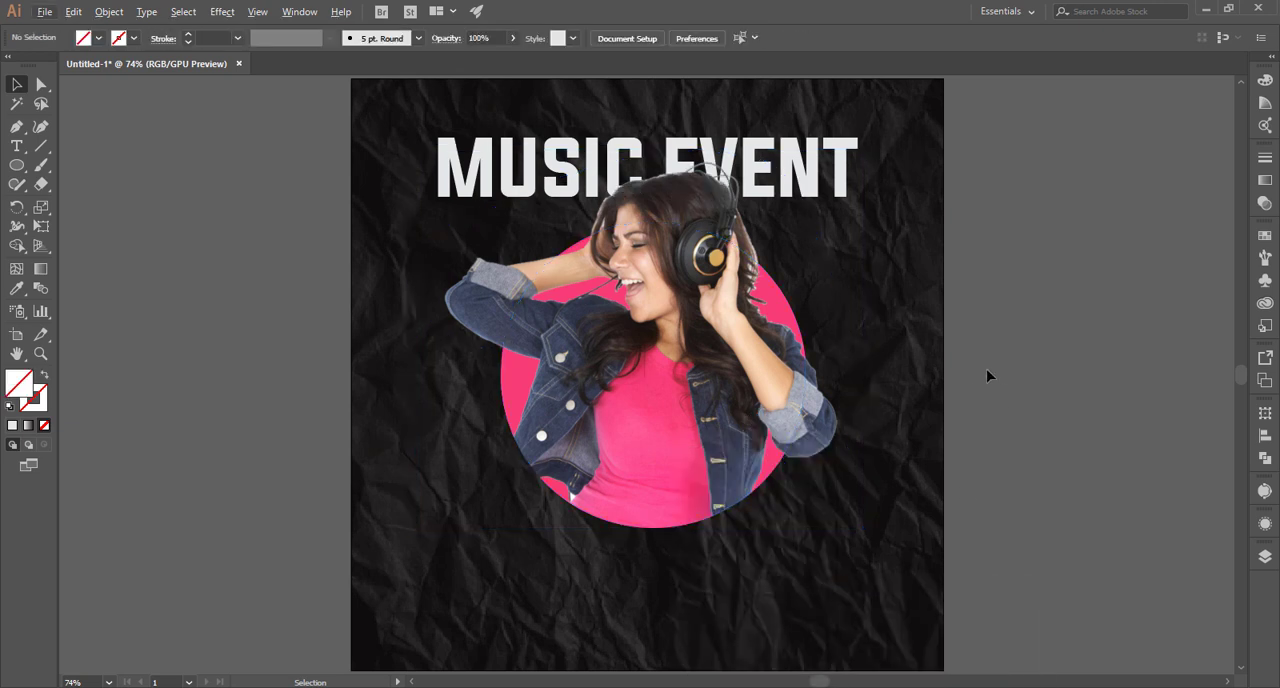
Scale the MUSIC EVENT text about its centre to about 117.33 pt.
{"action": "left_click", "coordinate": [840, 198]}
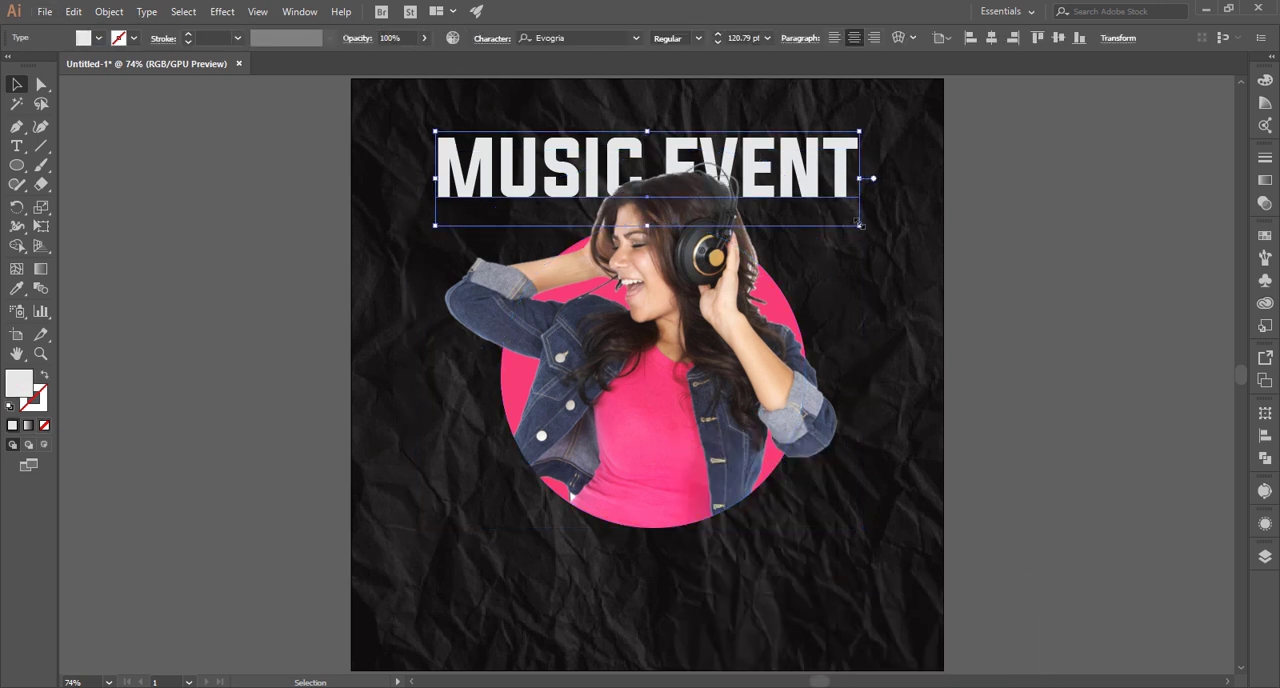
{"action": "left_click_drag", "start_coordinate": [859, 225], "coordinate": [862, 228]}
{"action": "left_click", "coordinate": [922, 238]}
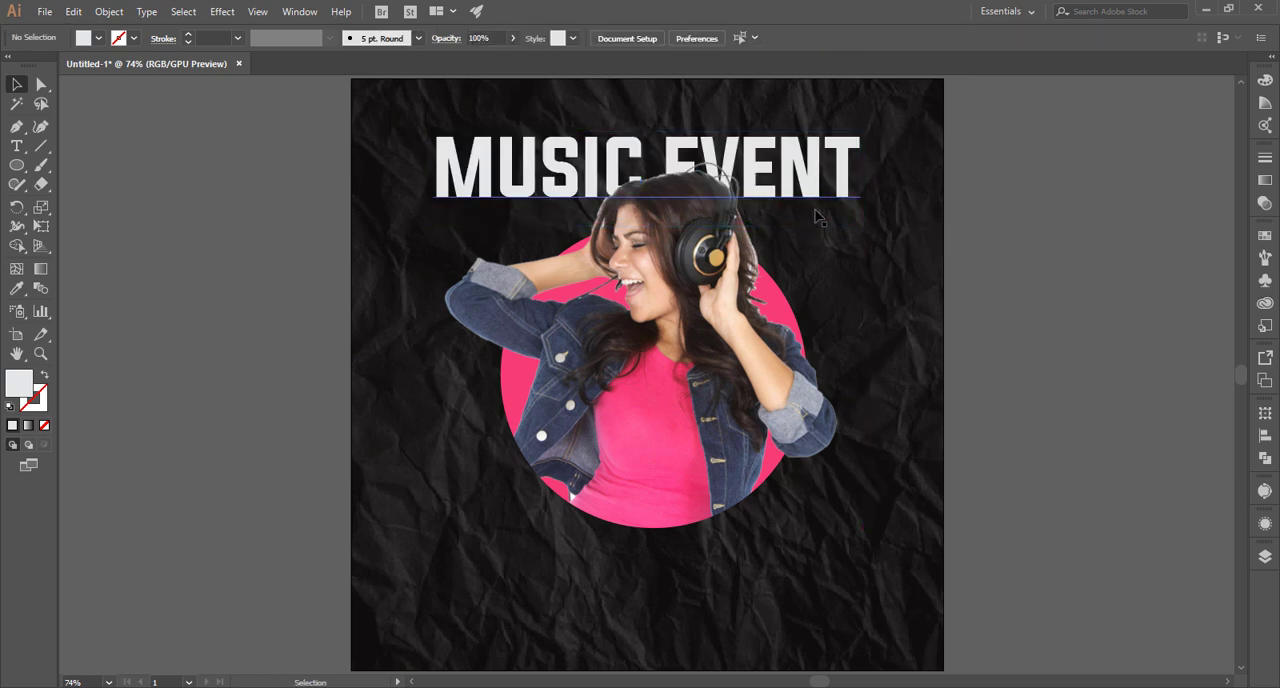
{"action": "left_click", "coordinate": [840, 190]}
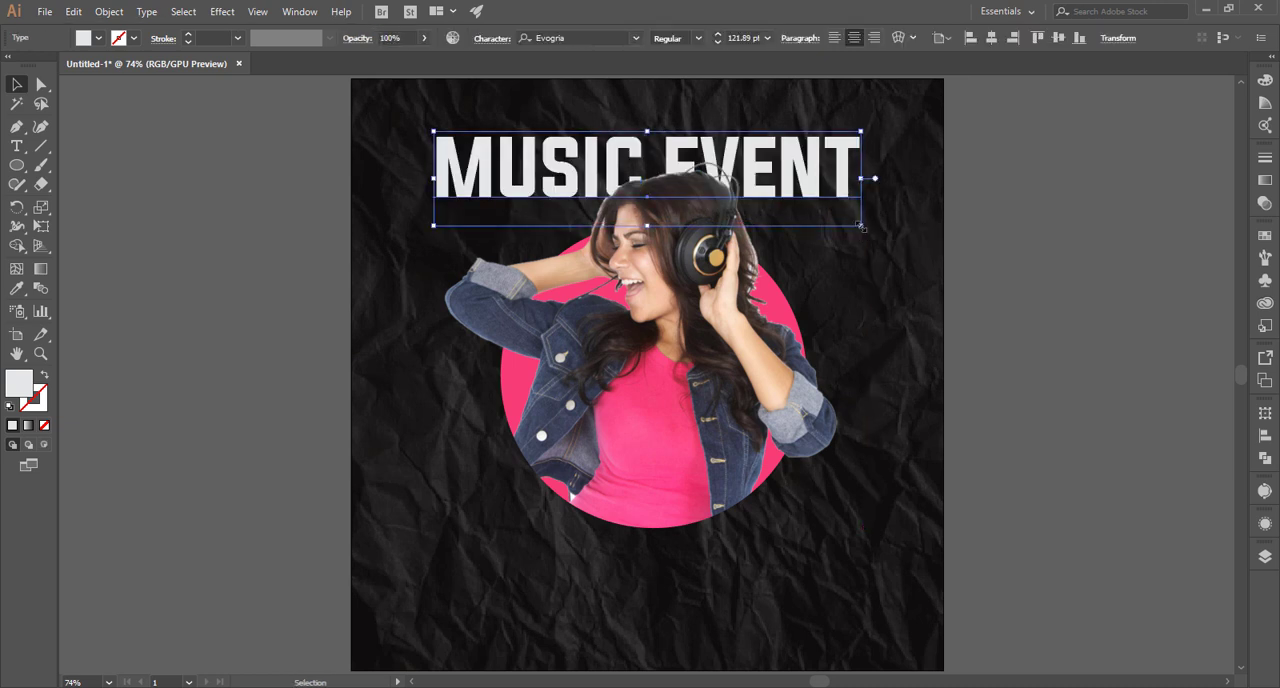
{"action": "left_click_drag", "start_coordinate": [861, 227], "coordinate": [855, 225]}
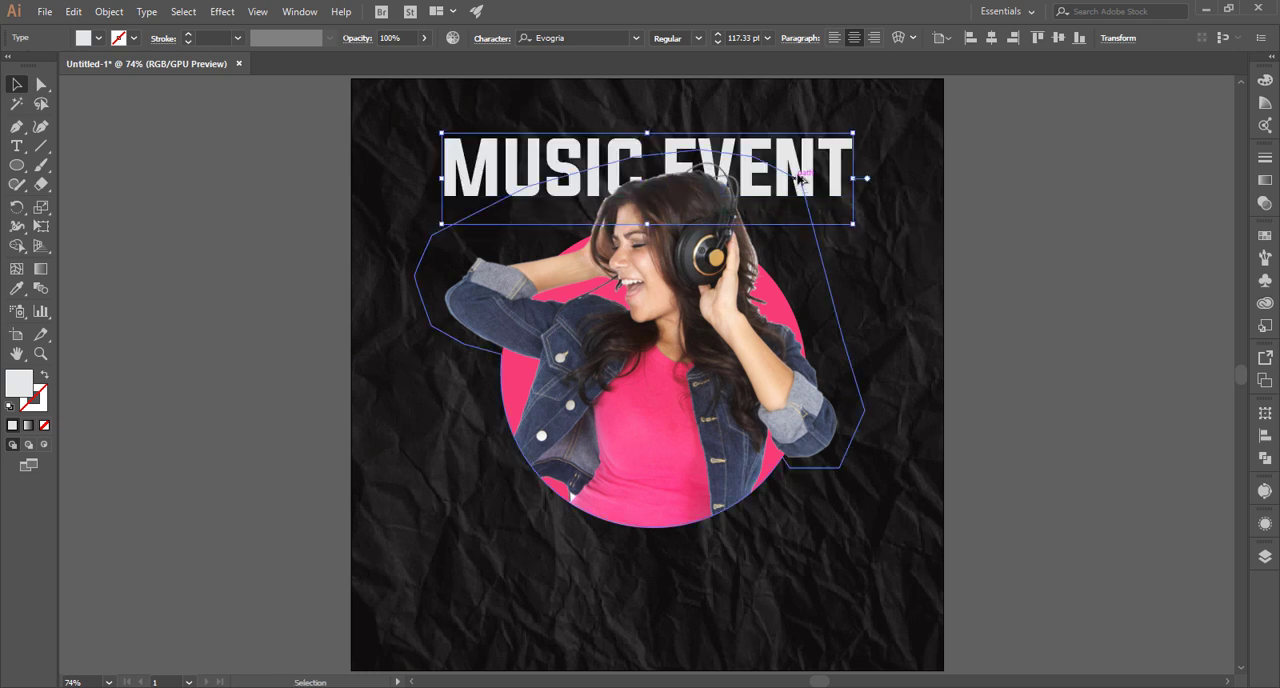
Copy the MUSIC EVENT text straight down behind the woman and repeat the copy for seven closely spaced lines.
{"action": "left_click_drag", "start_coordinate": [842, 180], "coordinate": [846, 255]}
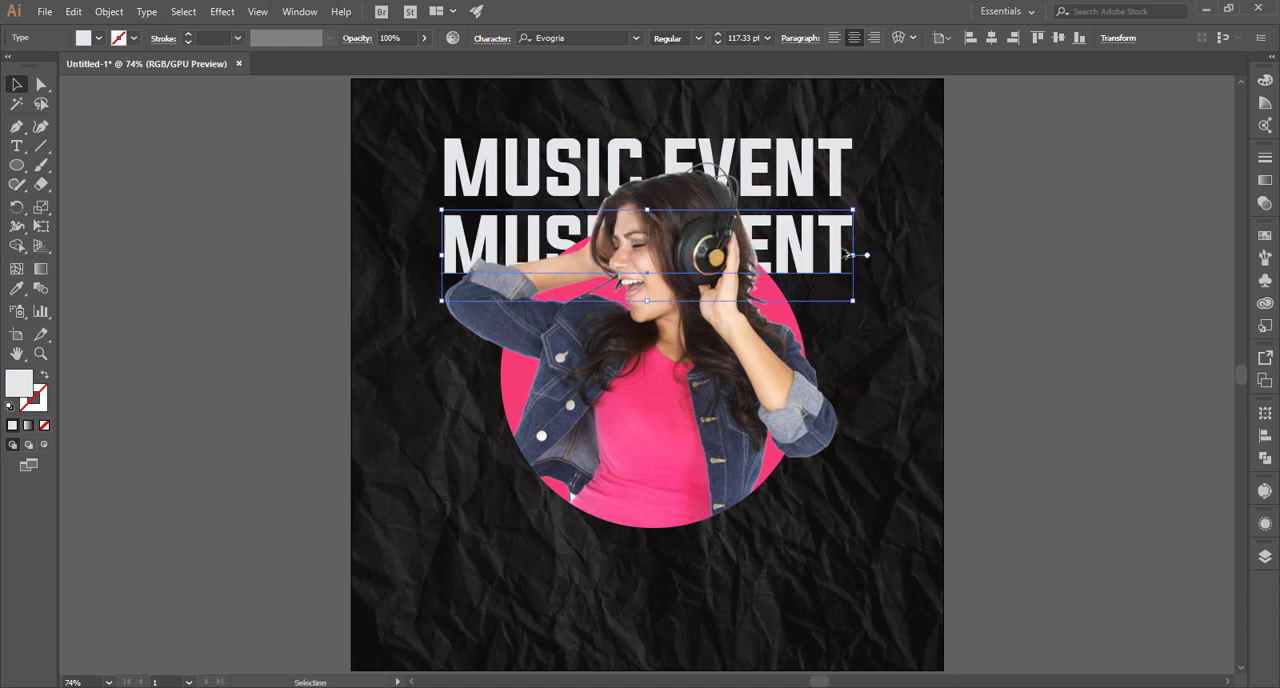
{"action": "key", "text": "ctrl+z"}
{"action": "left_click_drag", "start_coordinate": [846, 177], "coordinate": [847, 260]}
{"action": "key", "text": "ctrl+d"}
{"action": "key", "text": "ctrl+d"}
{"action": "key", "text": "ctrl+d"}
{"action": "key", "text": "ctrl+d"}
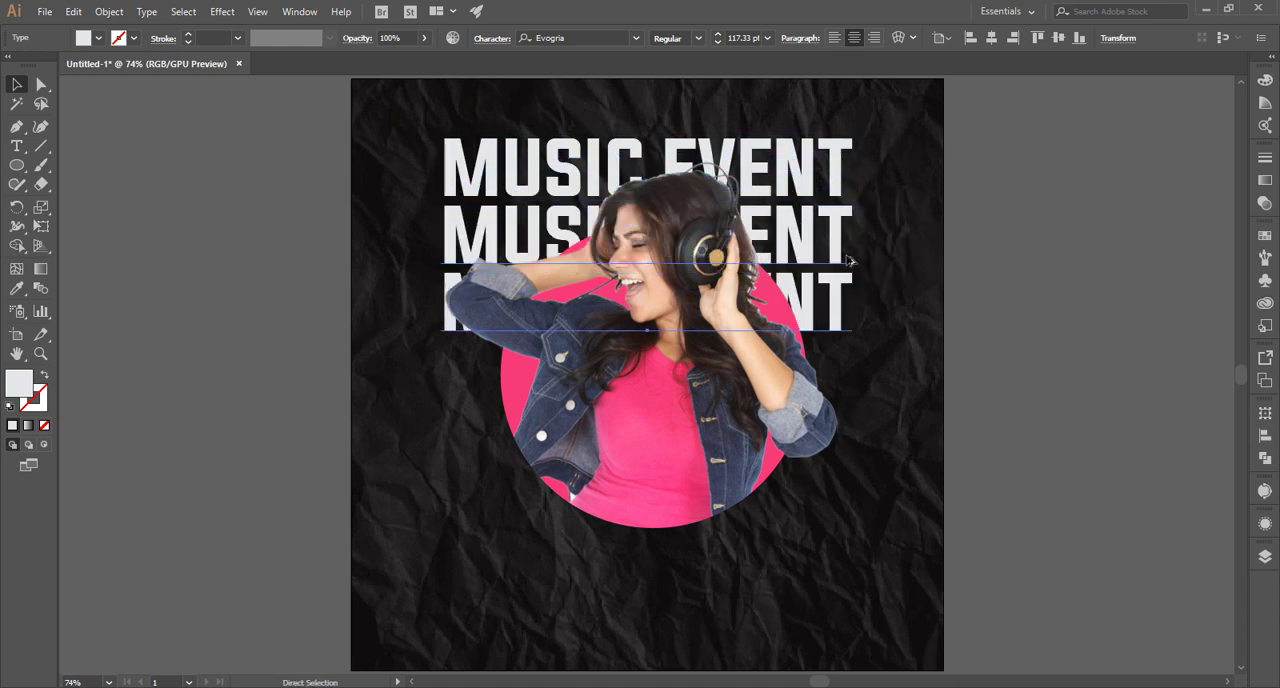
{"action": "key", "text": "ctrl+d"}
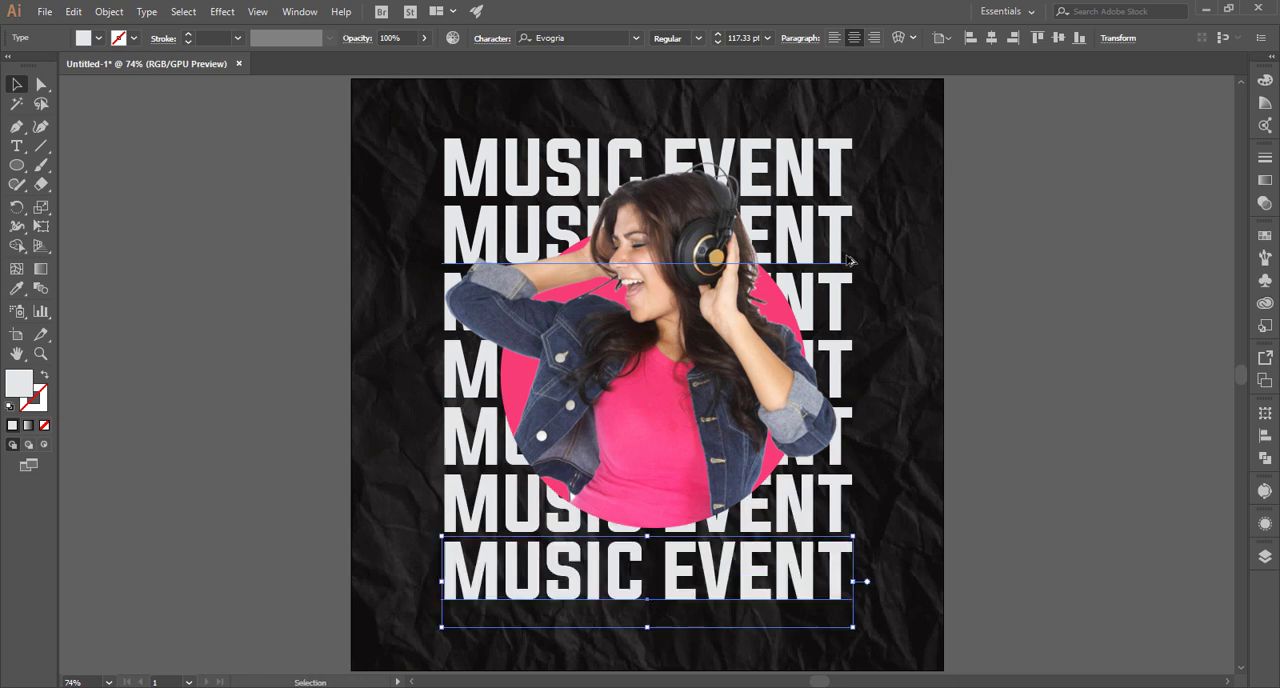
{"action": "left_click", "coordinate": [928, 260]}
Turn the first and last MUSIC EVENT lines into unfilled light grey outlines with a 2 pt stroke.
{"action": "left_click", "coordinate": [843, 152]}
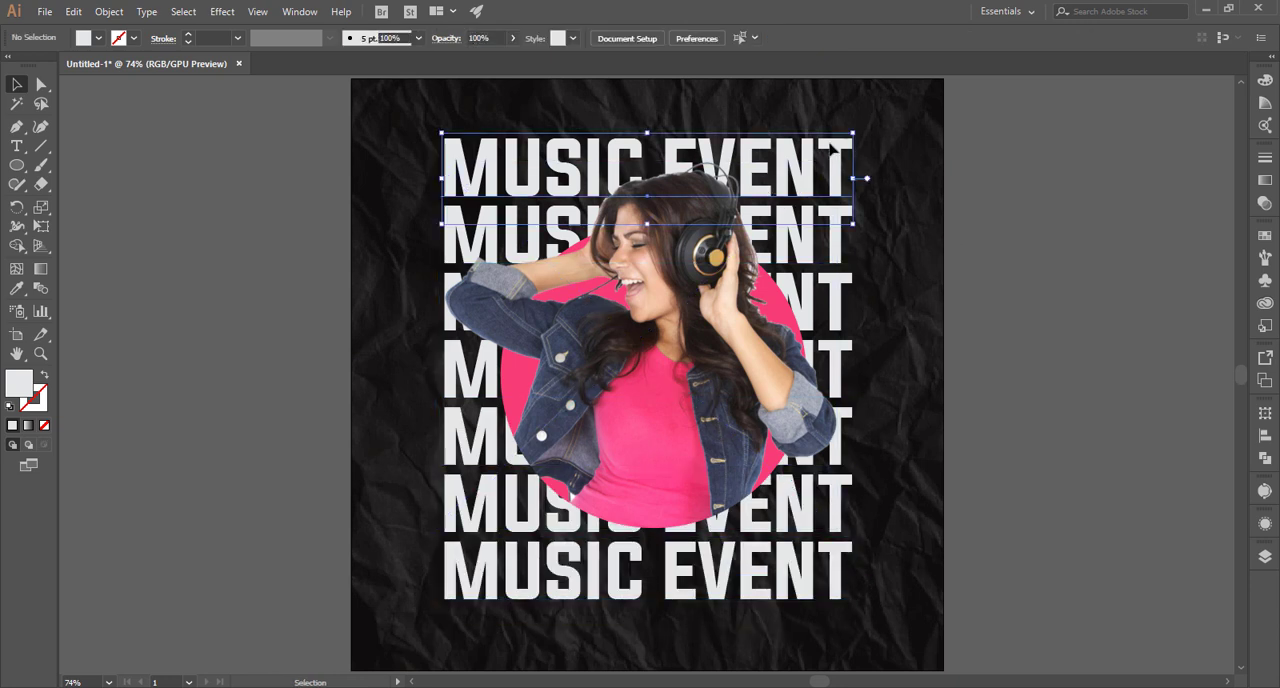
{"action": "left_click", "coordinate": [847, 590], "text": "shift"}
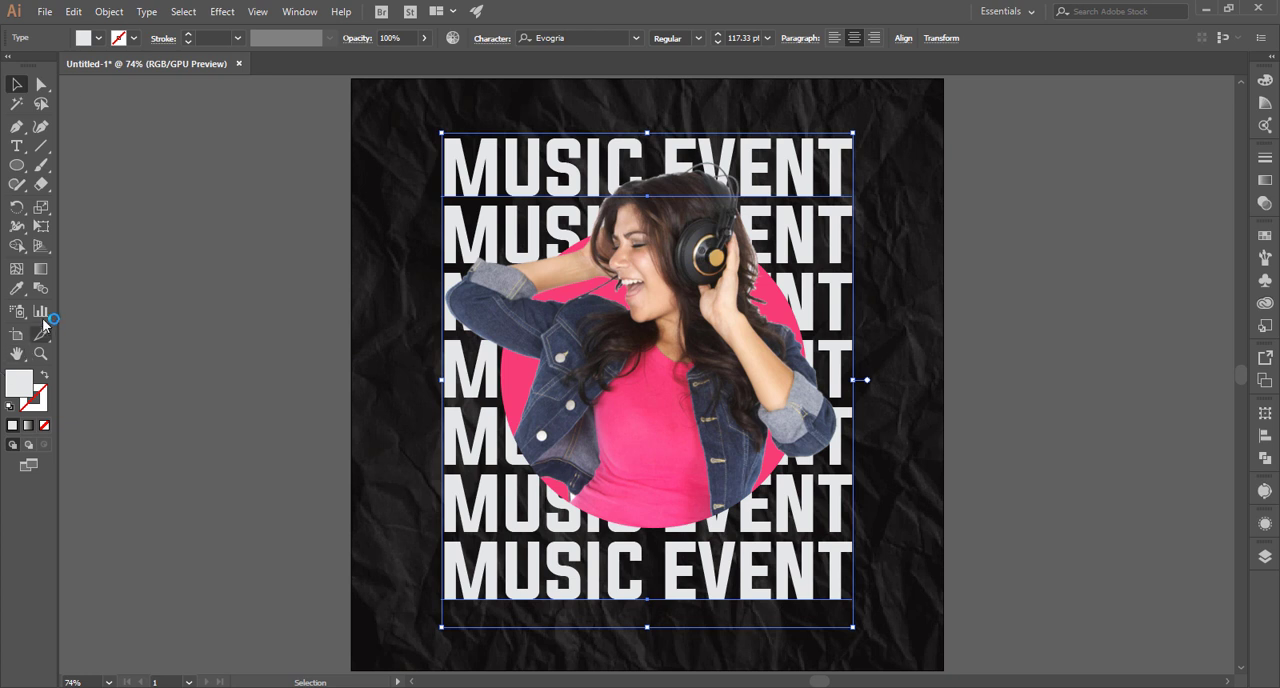
{"action": "left_click", "coordinate": [44, 375]}
{"action": "left_click", "coordinate": [215, 38]}
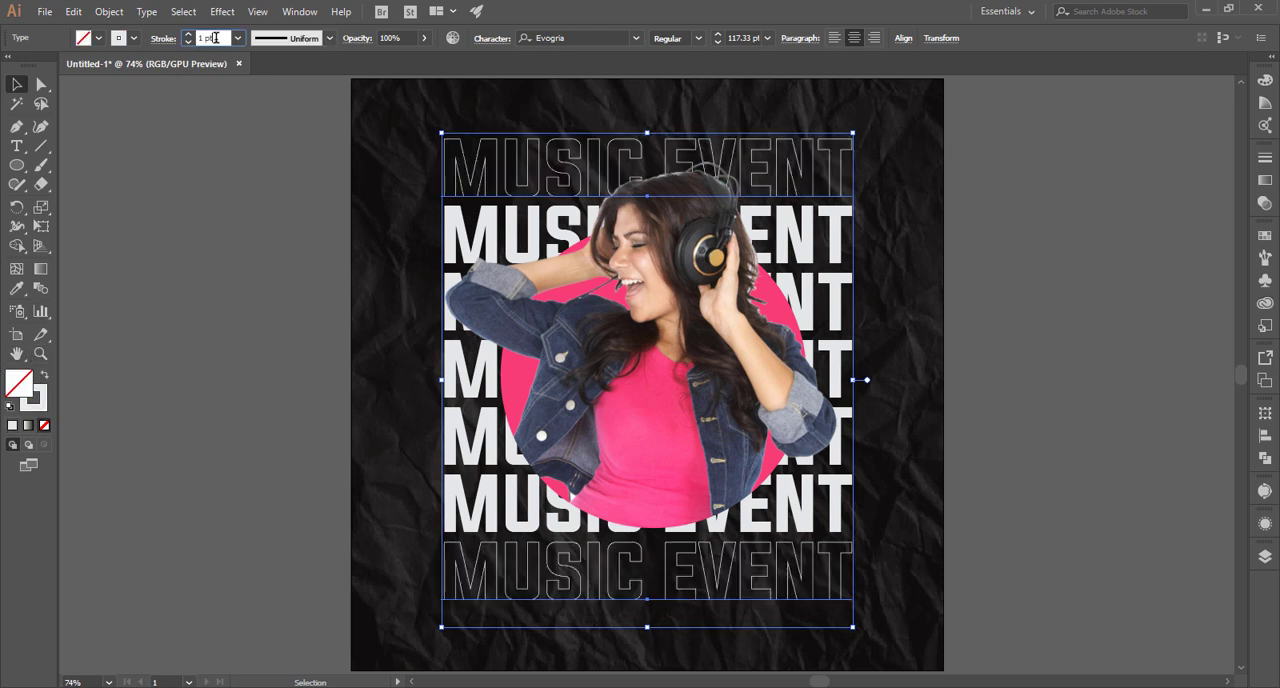
{"action": "type", "text": "2"}
{"action": "key", "text": "Return"}
{"action": "left_click", "coordinate": [272, 159]}
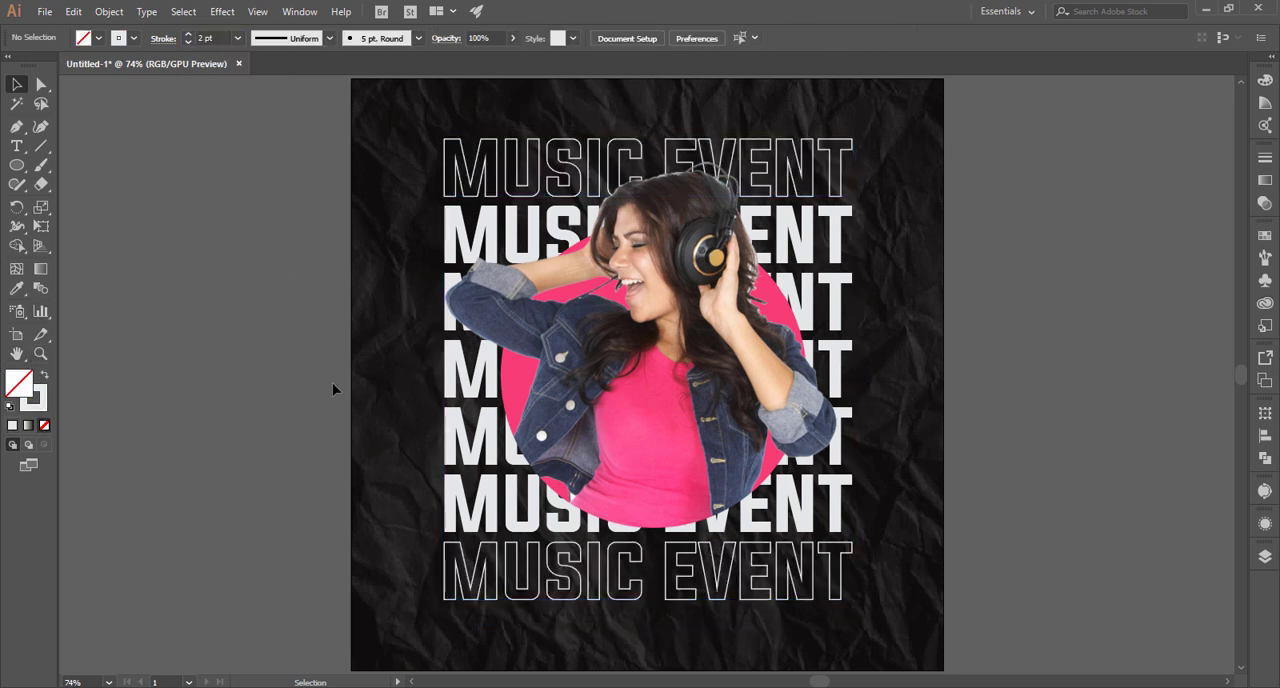
Lock the woman and give the pink circle a Multiply drop shadow with 81% opacity, 0 pt X offset, 11 pt Y offset and 7 pt blur.
{"action": "left_click", "coordinate": [643, 335]}
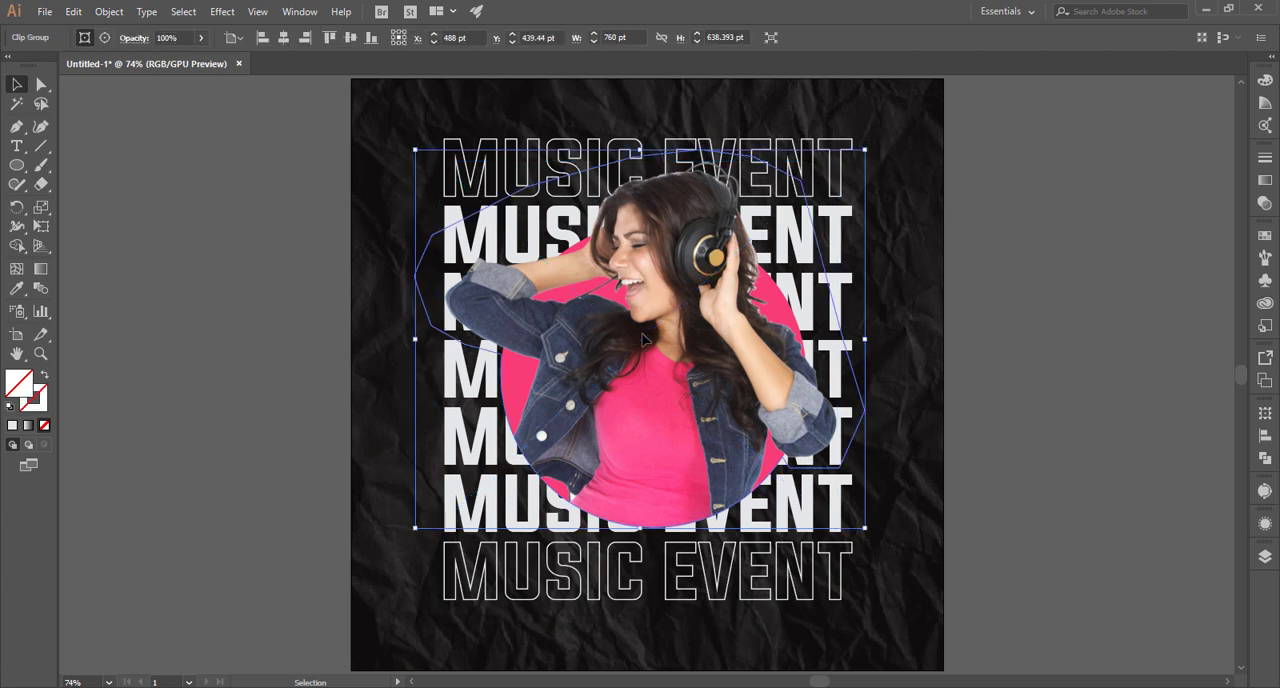
{"action": "key", "text": "ctrl+2"}
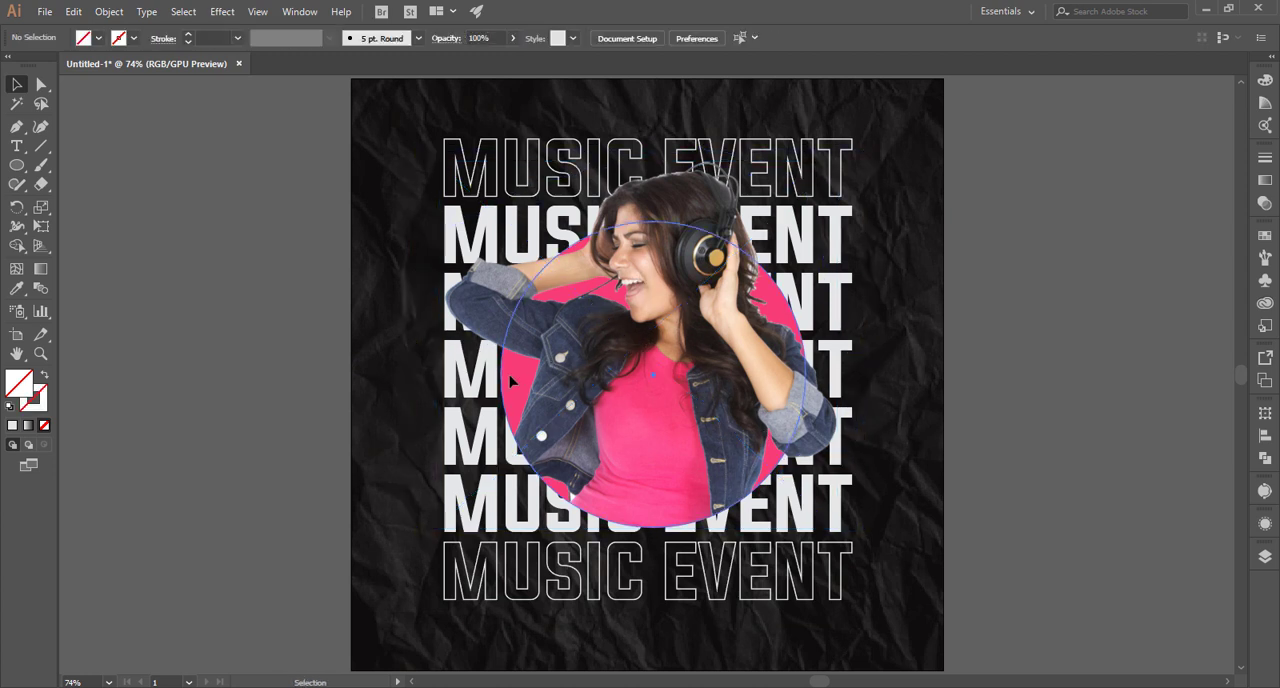
{"action": "left_click", "coordinate": [510, 380]}
{"action": "left_click", "coordinate": [223, 12]}
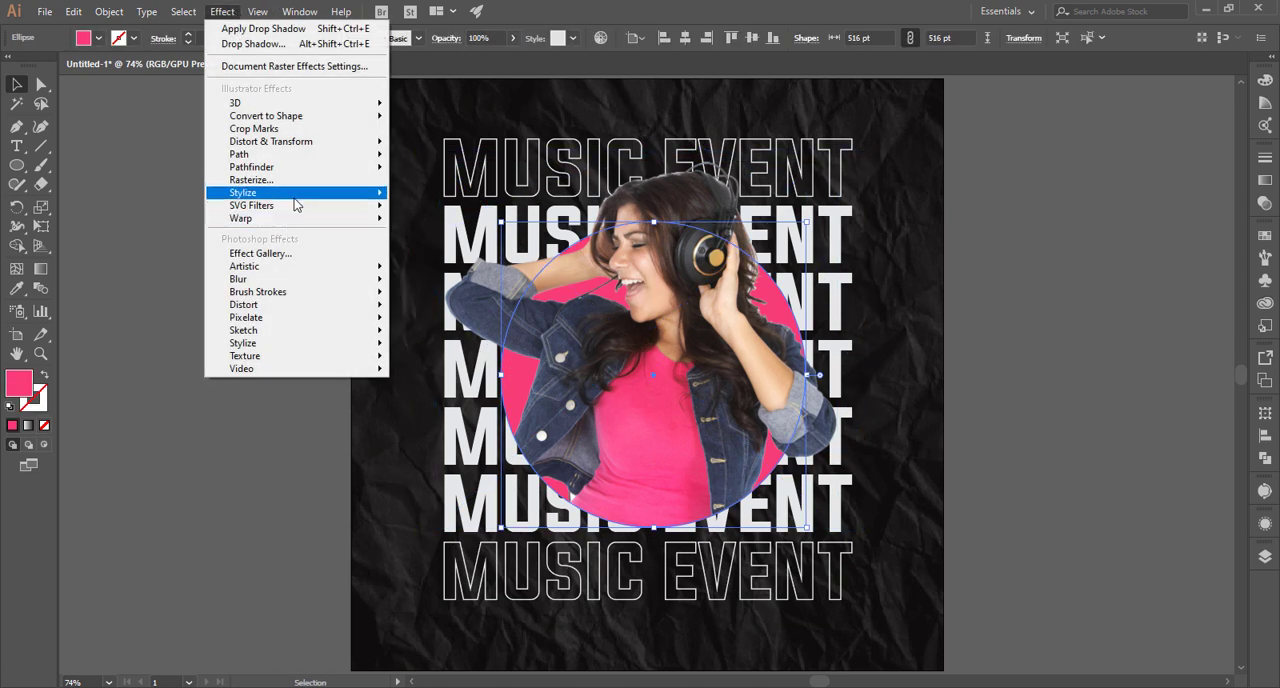
{"action": "mouse_move", "coordinate": [296, 193]}
{"action": "left_click", "coordinate": [435, 194]}
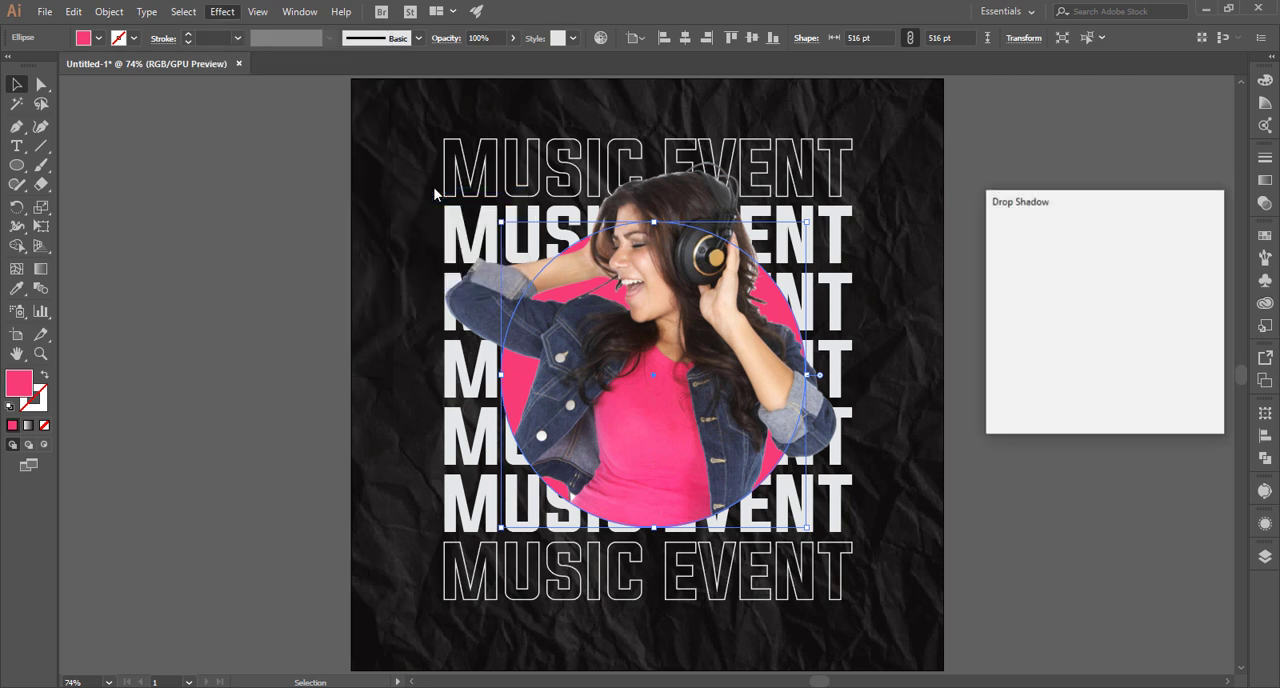
{"action": "left_click", "coordinate": [1003, 399]}
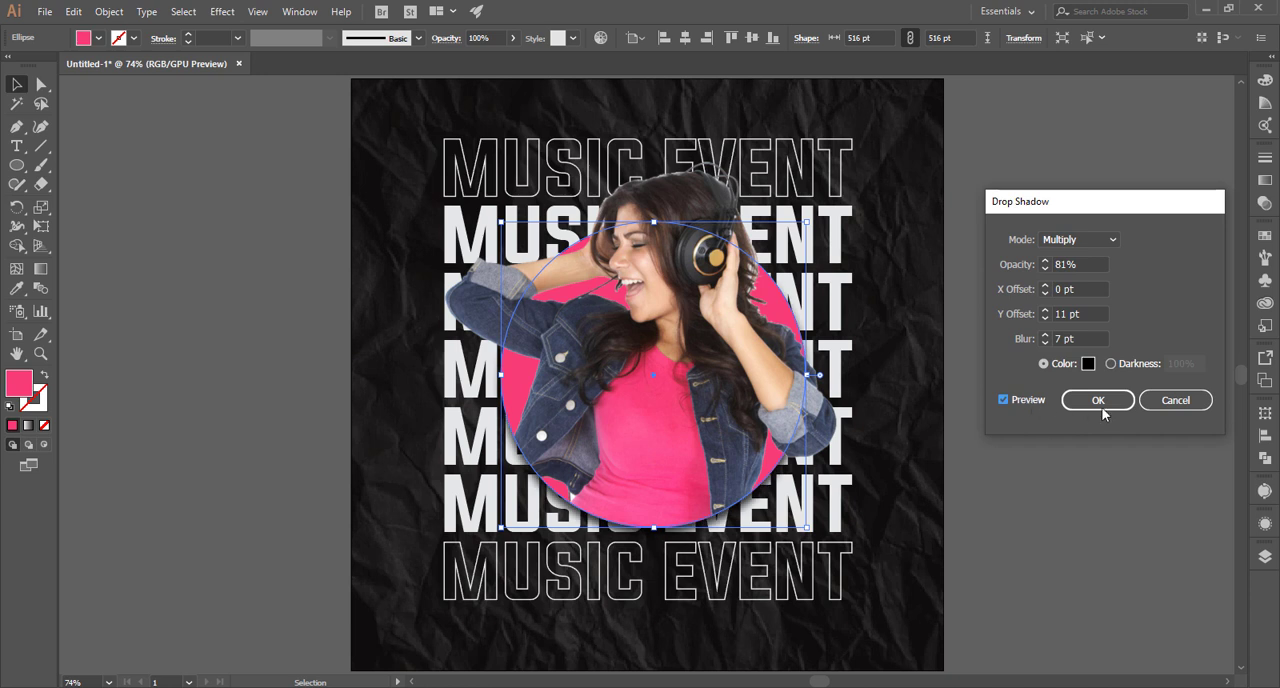
{"action": "left_click", "coordinate": [1097, 400]}
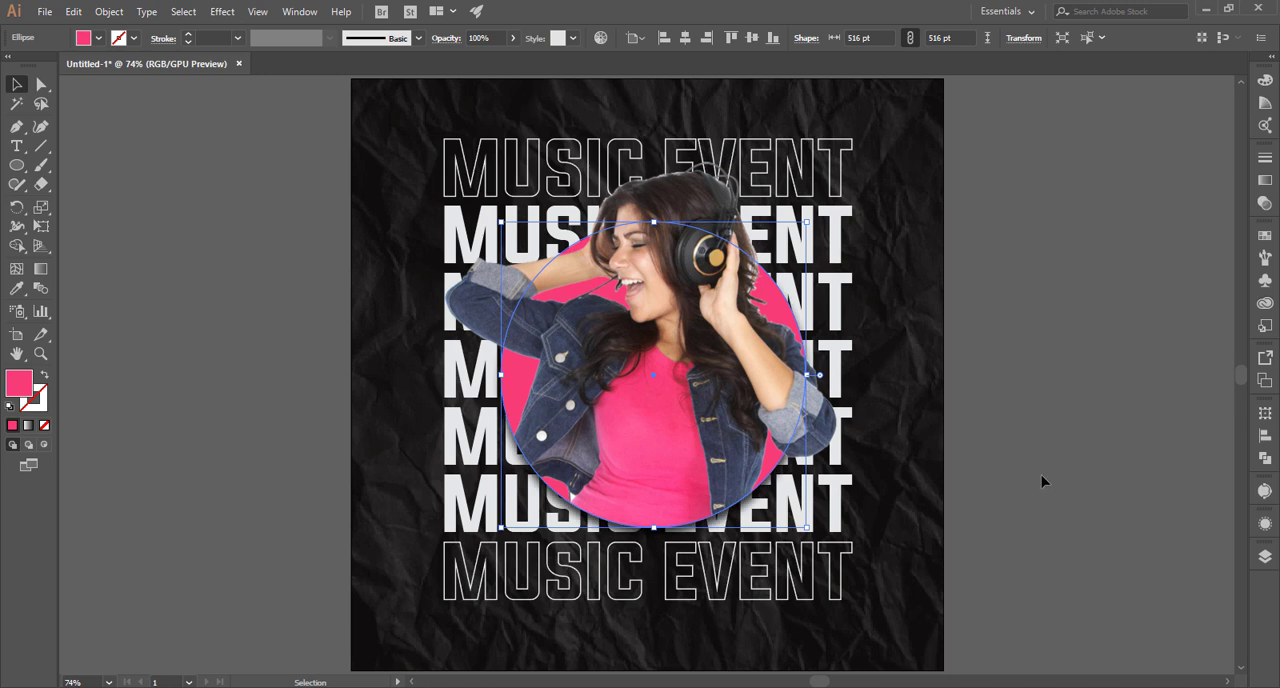
{"action": "left_click", "coordinate": [1040, 481]}
Select all seven MUSIC EVENT lines and nudge them up slightly together.
{"action": "scroll", "coordinate": [1022, 461], "scroll_direction": "down", "scroll_amount": 3}
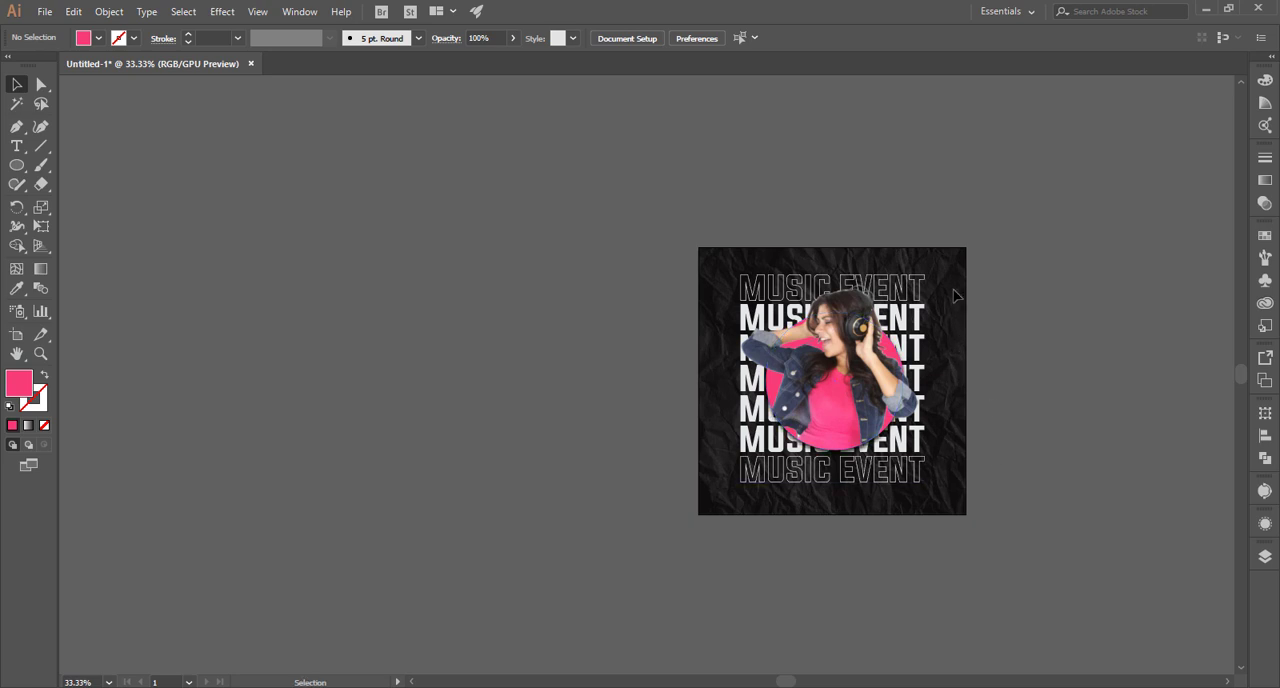
{"action": "left_click", "coordinate": [840, 482]}
{"action": "left_click_drag", "start_coordinate": [930, 501], "coordinate": [924, 495]}
{"action": "left_click", "coordinate": [1084, 491]}
{"action": "left_click", "coordinate": [903, 490]}
{"action": "left_click", "coordinate": [1012, 468]}
{"action": "left_click", "coordinate": [952, 482]}
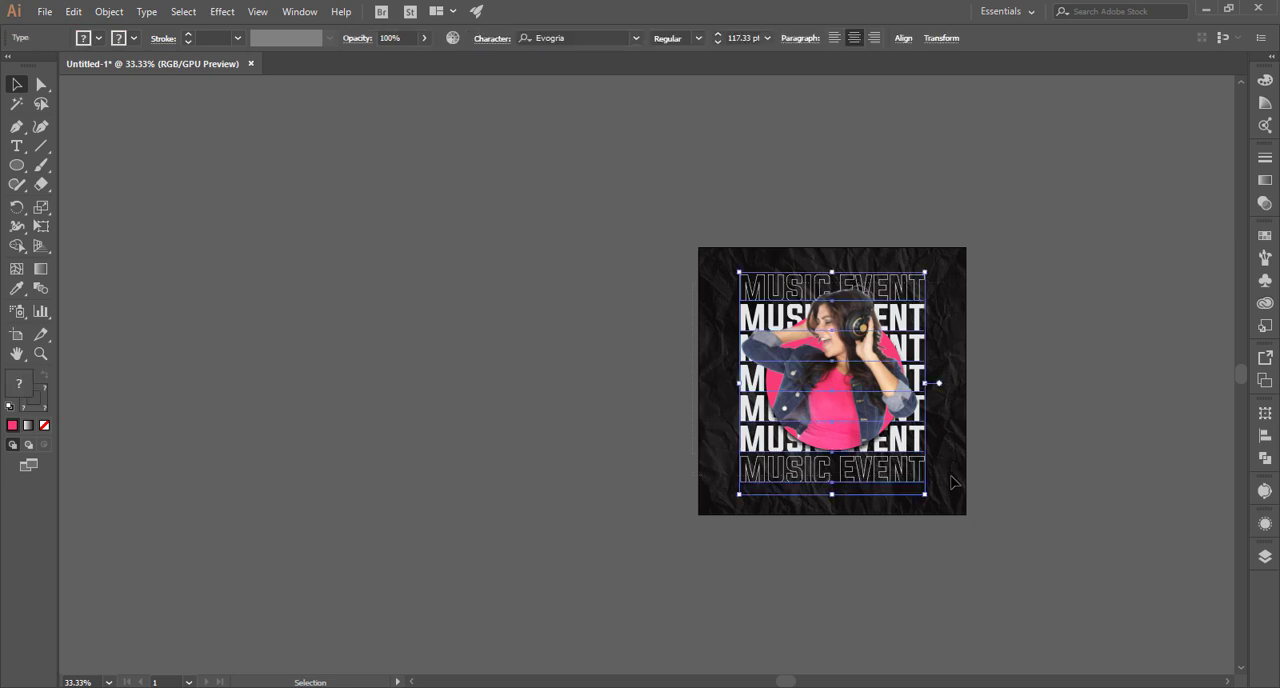
{"action": "key", "text": "Up"}
{"action": "key", "text": "Up"}
{"action": "key", "text": "Up"}
{"action": "key", "text": "Up"}
{"action": "key", "text": "Up"}
{"action": "key", "text": "Up"}
{"action": "key", "text": "Up"}
{"action": "key", "text": "Up"}
{"action": "key", "text": "Up"}
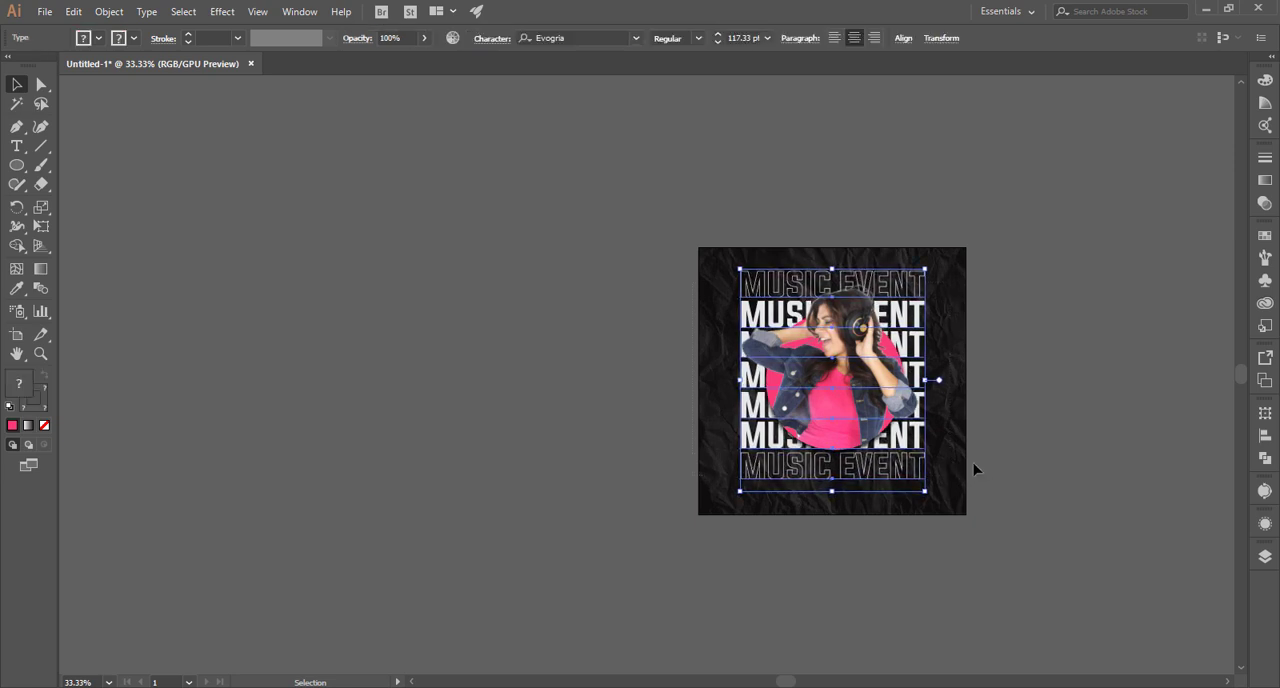
{"action": "left_click", "coordinate": [1033, 448]}
Add a placeholder paragraph in a wide text area below the last MUSIC EVENT line, set in Montserrat ExtraLight.
{"action": "scroll", "coordinate": [735, 499], "scroll_direction": "up", "scroll_amount": 2}
{"action": "left_click_drag", "start_coordinate": [818, 492], "coordinate": [494, 538]}
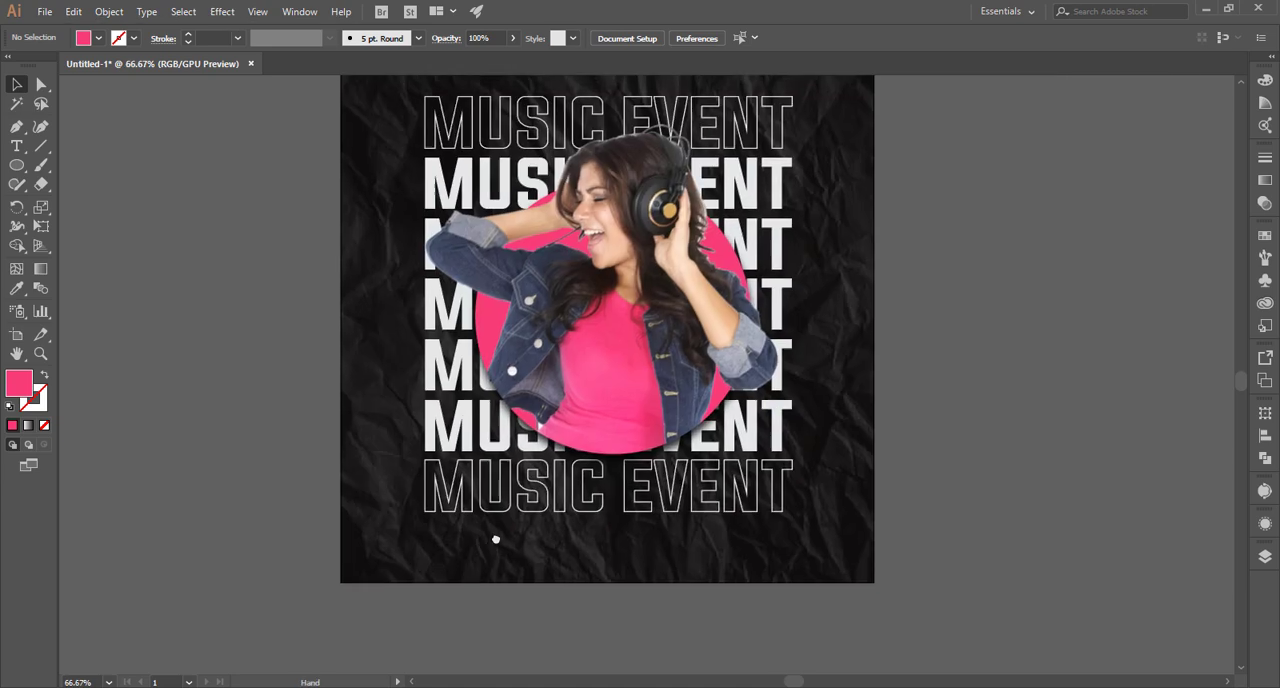
{"action": "left_click", "coordinate": [16, 147]}
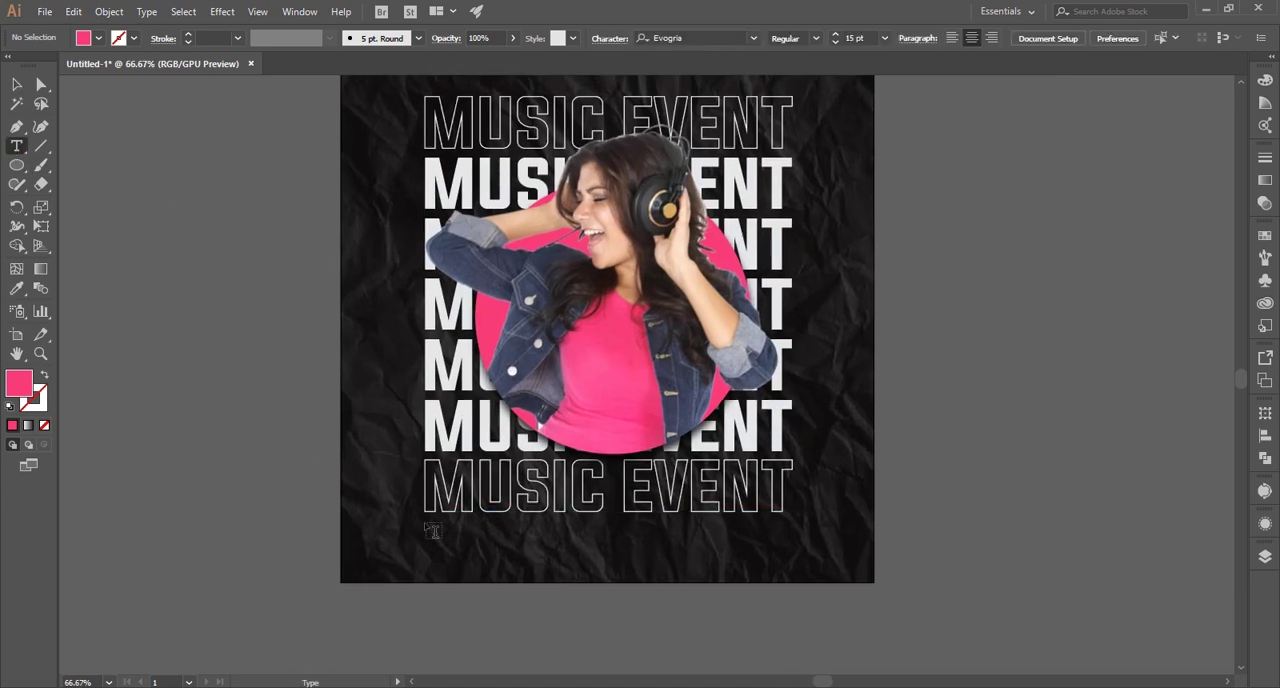
{"action": "left_click_drag", "start_coordinate": [427, 545], "coordinate": [792, 594]}
{"action": "left_click", "coordinate": [584, 37]}
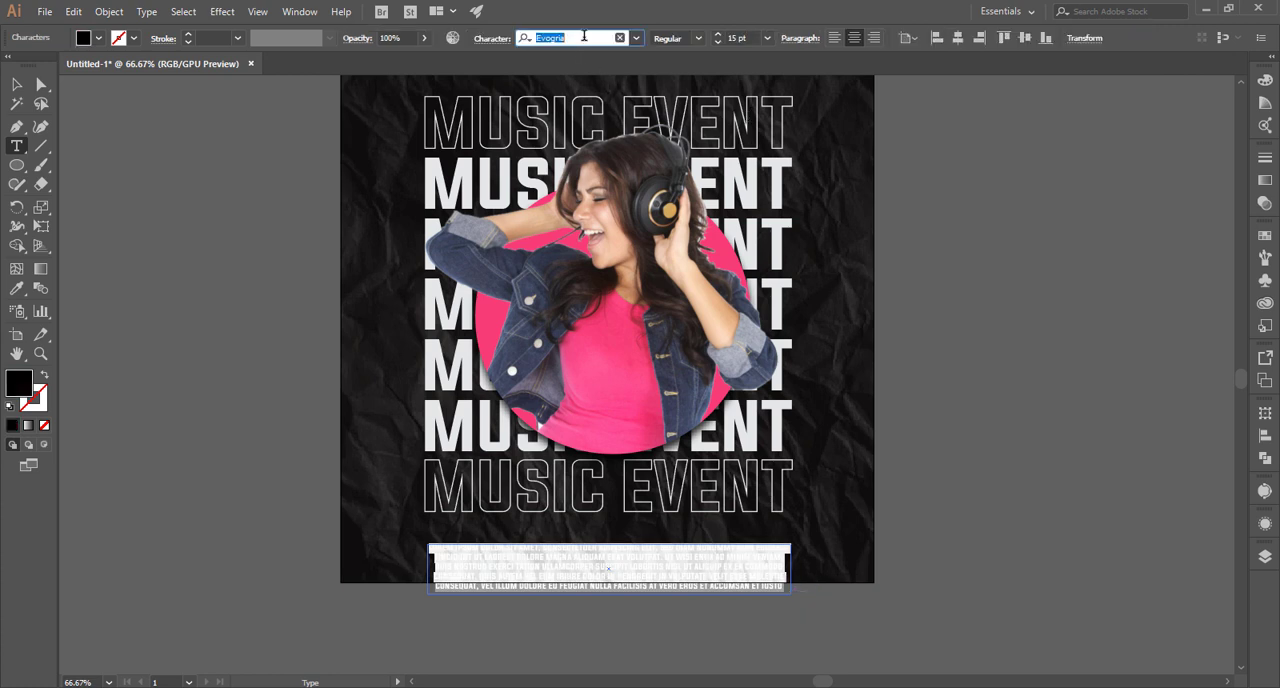
{"action": "type", "text": "mo"}
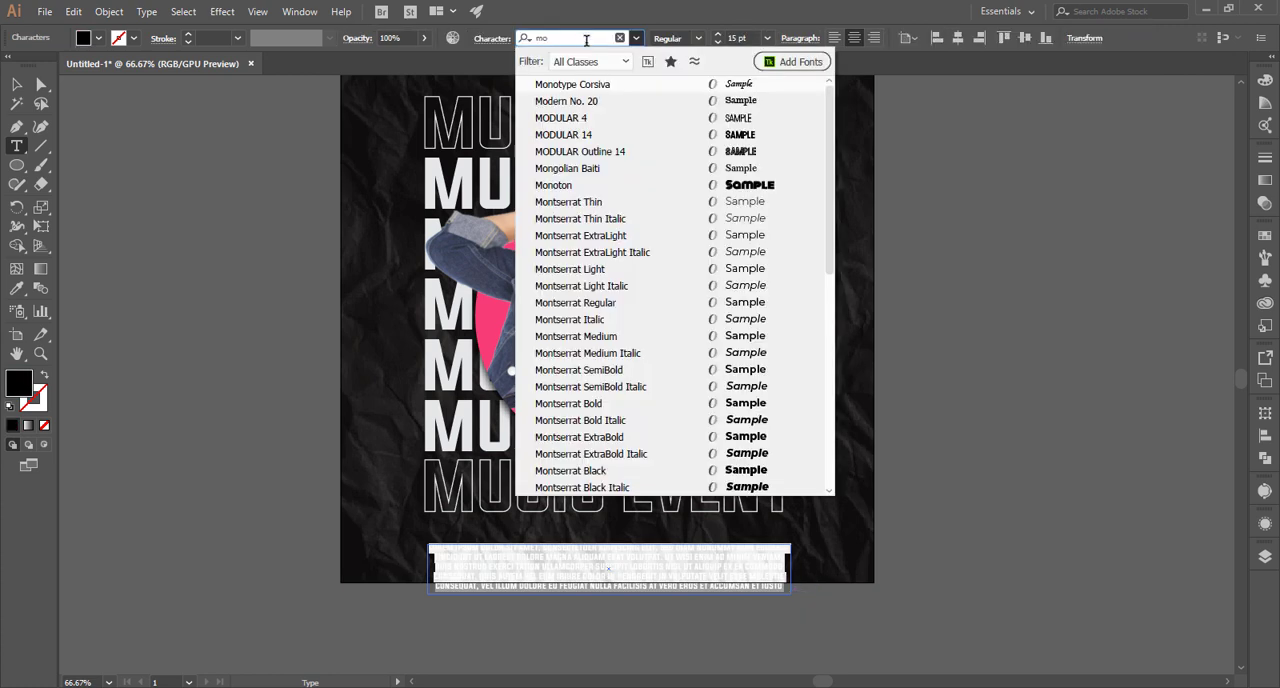
{"action": "left_click", "coordinate": [618, 234]}
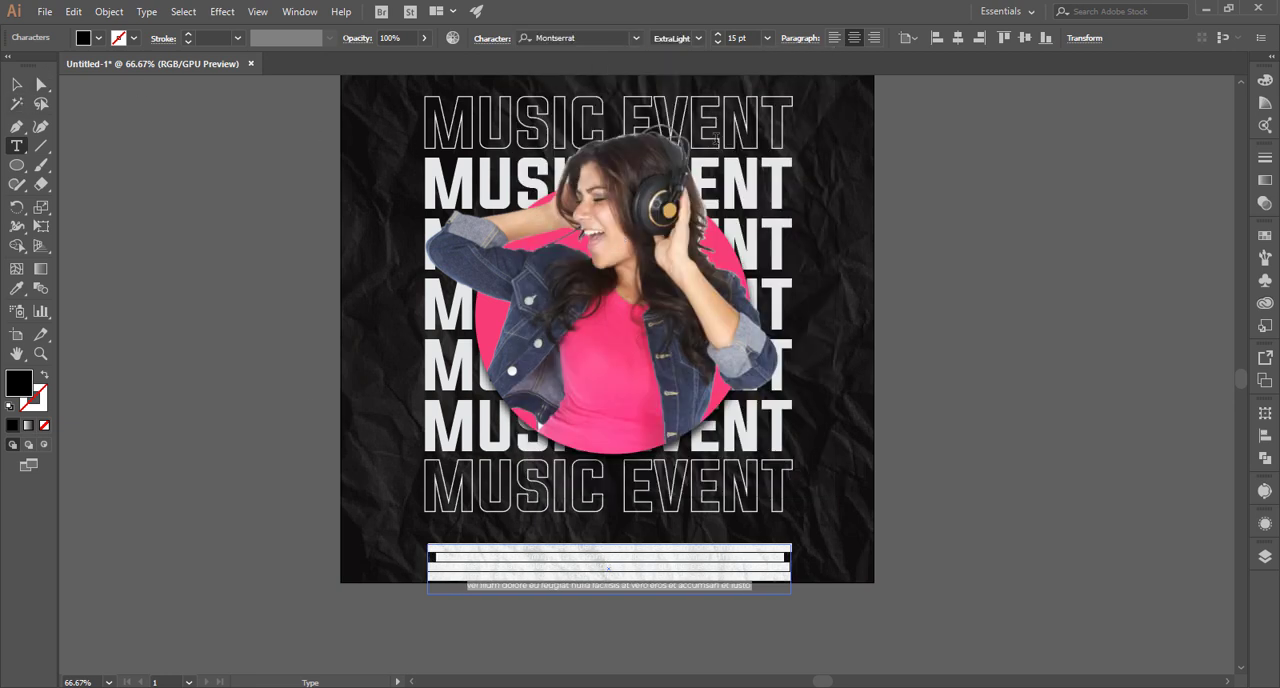
Set the placeholder paragraph's font size to 11 pt and its fill to a near-white swatch.
{"action": "left_click", "coordinate": [740, 38]}
{"action": "key", "text": "Down"}
{"action": "key", "text": "Down"}
{"action": "key", "text": "Down"}
{"action": "key", "text": "Down"}
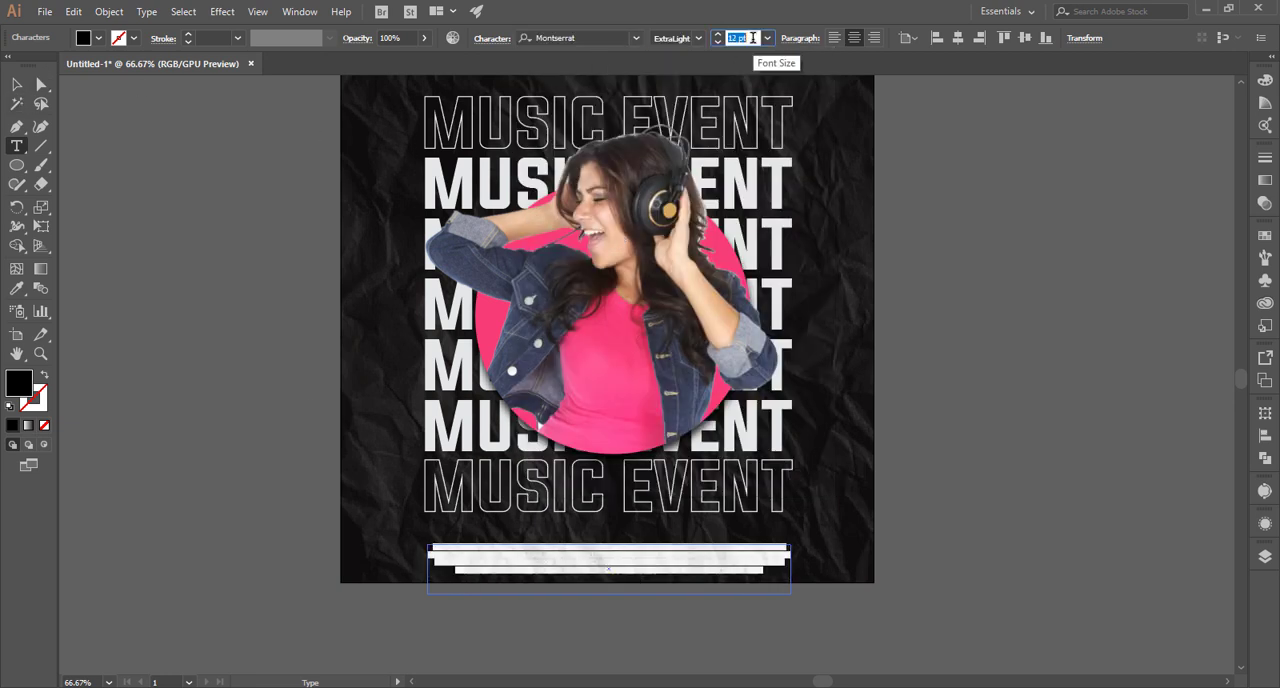
{"action": "left_click", "coordinate": [17, 85]}
{"action": "left_click", "coordinate": [236, 400]}
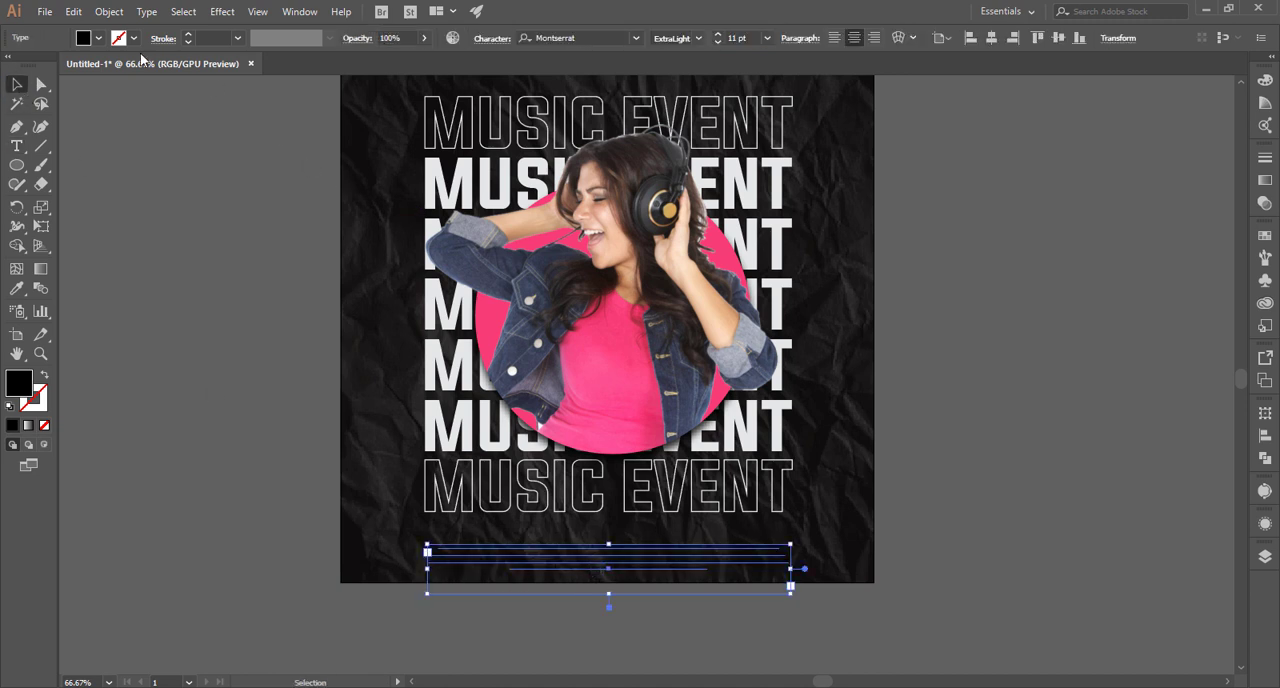
{"action": "left_click", "coordinate": [100, 39]}
{"action": "left_click", "coordinate": [134, 115]}
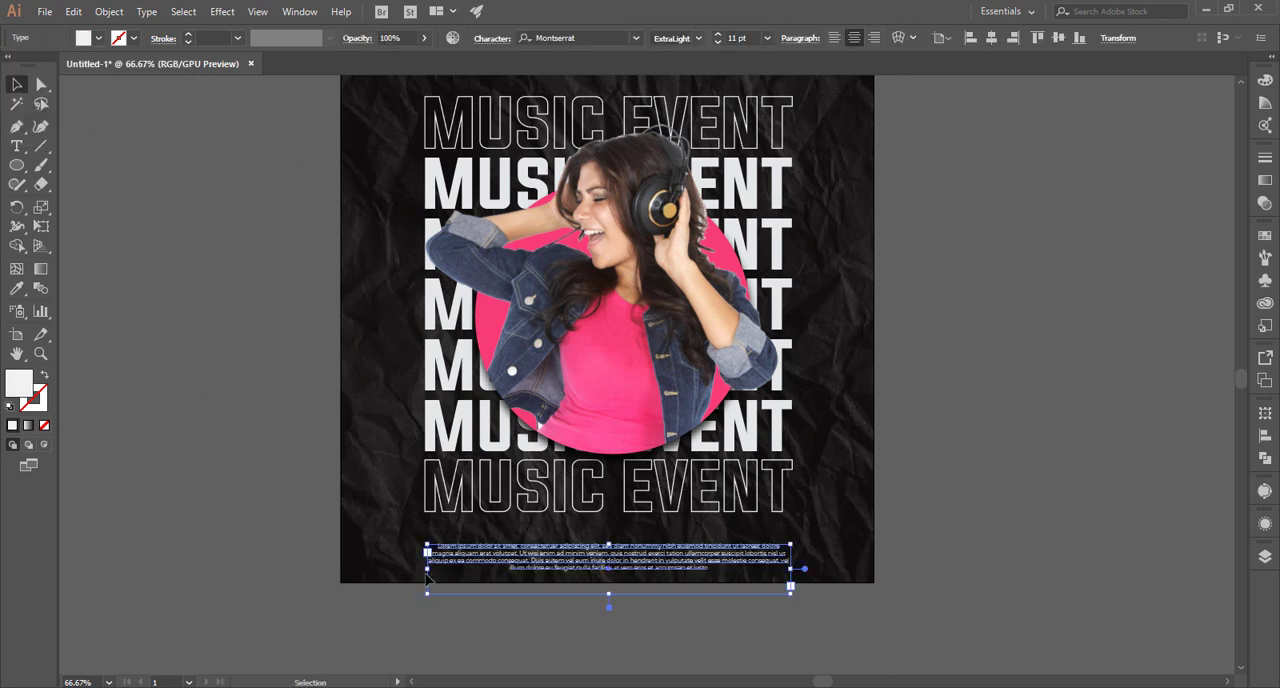
{"action": "left_click", "coordinate": [827, 611]}
Move the placeholder paragraph up close beneath the last MUSIC EVENT line and narrow its text area on both sides.
{"action": "left_click", "coordinate": [642, 554]}
{"action": "left_click_drag", "start_coordinate": [642, 554], "coordinate": [642, 526]}
{"action": "left_click_drag", "start_coordinate": [789, 571], "coordinate": [770, 566]}
{"action": "left_click", "coordinate": [808, 553]}
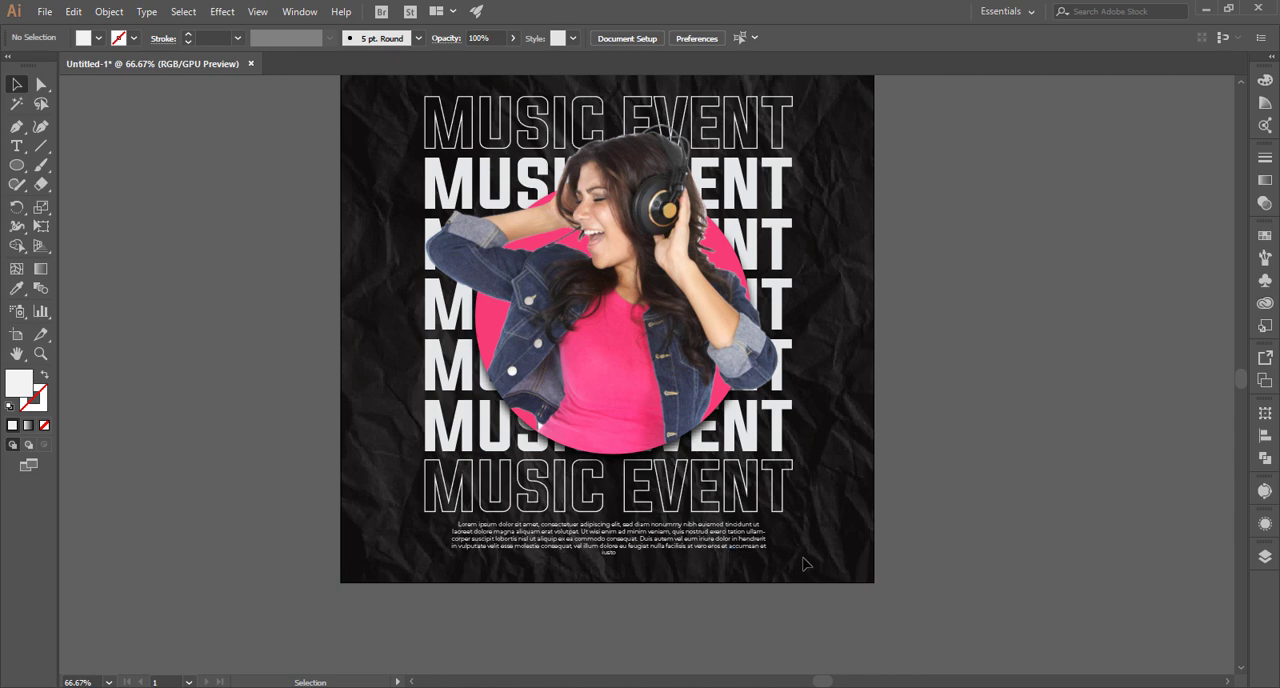
Duplicate a solid MUSIC EVENT line beside the poster and fill the copy with the circle's pink.
{"action": "key", "text": "ctrl+0"}
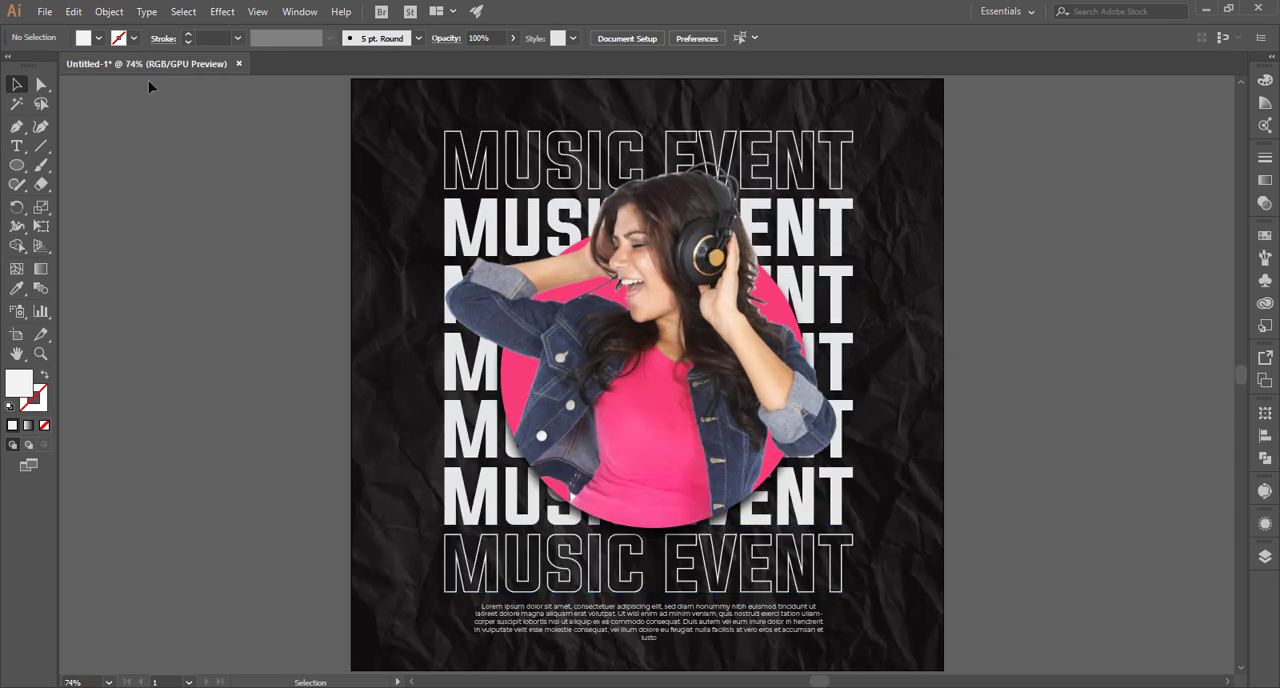
{"action": "key", "text": "ctrl+minus"}
{"action": "key", "text": "ctrl+minus"}
{"action": "left_click_drag", "start_coordinate": [594, 216], "coordinate": [820, 215]}
{"action": "key", "text": "i"}
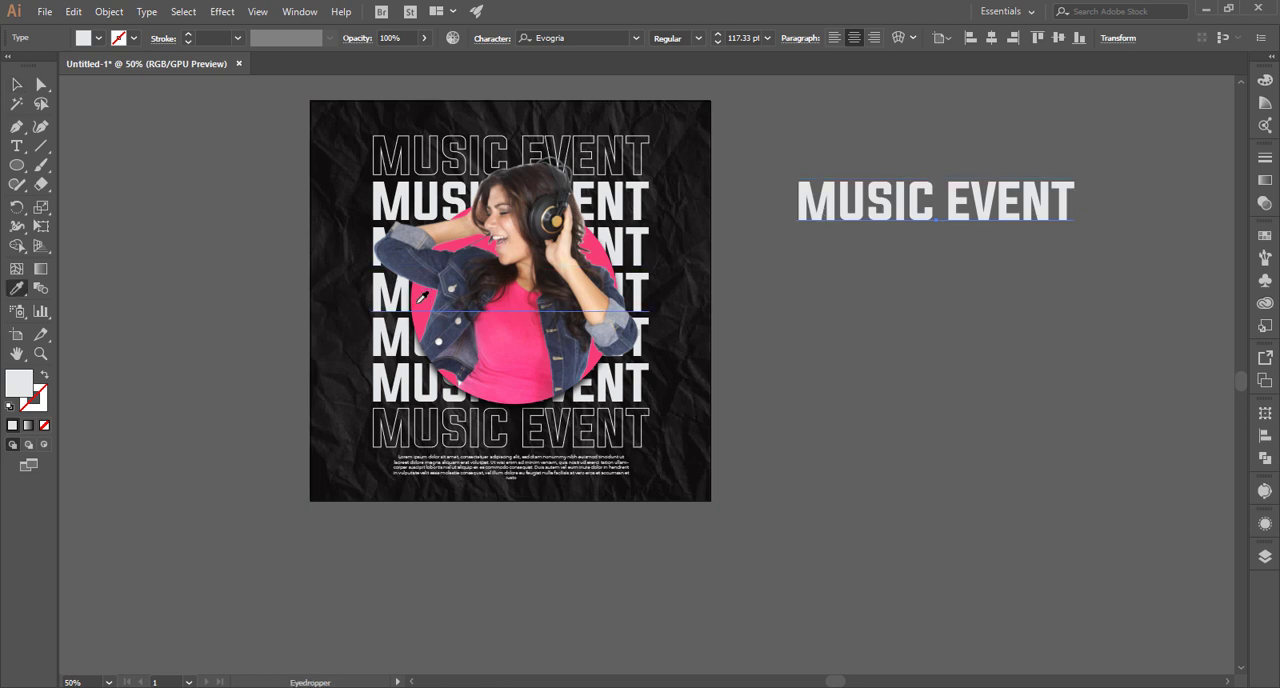
{"action": "left_click", "coordinate": [421, 301]}
{"action": "left_click", "coordinate": [20, 84]}
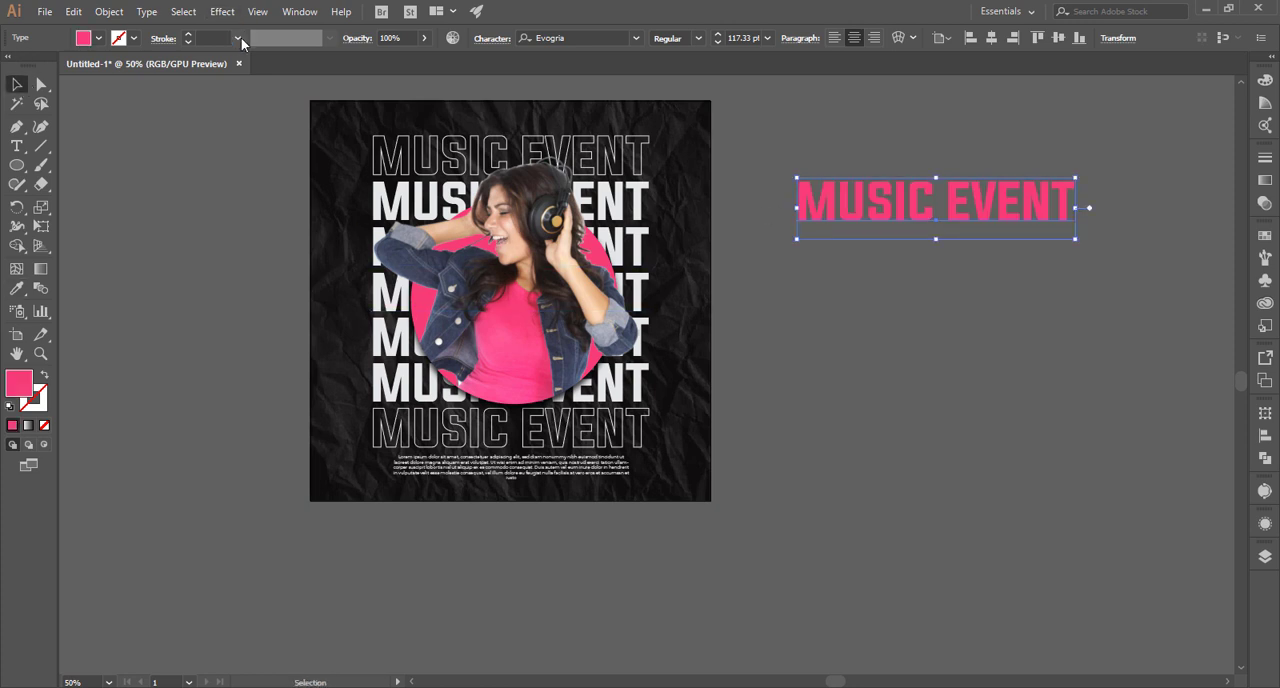
Set the pink MUSIC EVENT copy to 25% opacity and duplicate it to the opposite side of the poster.
{"action": "left_click", "coordinate": [416, 39]}
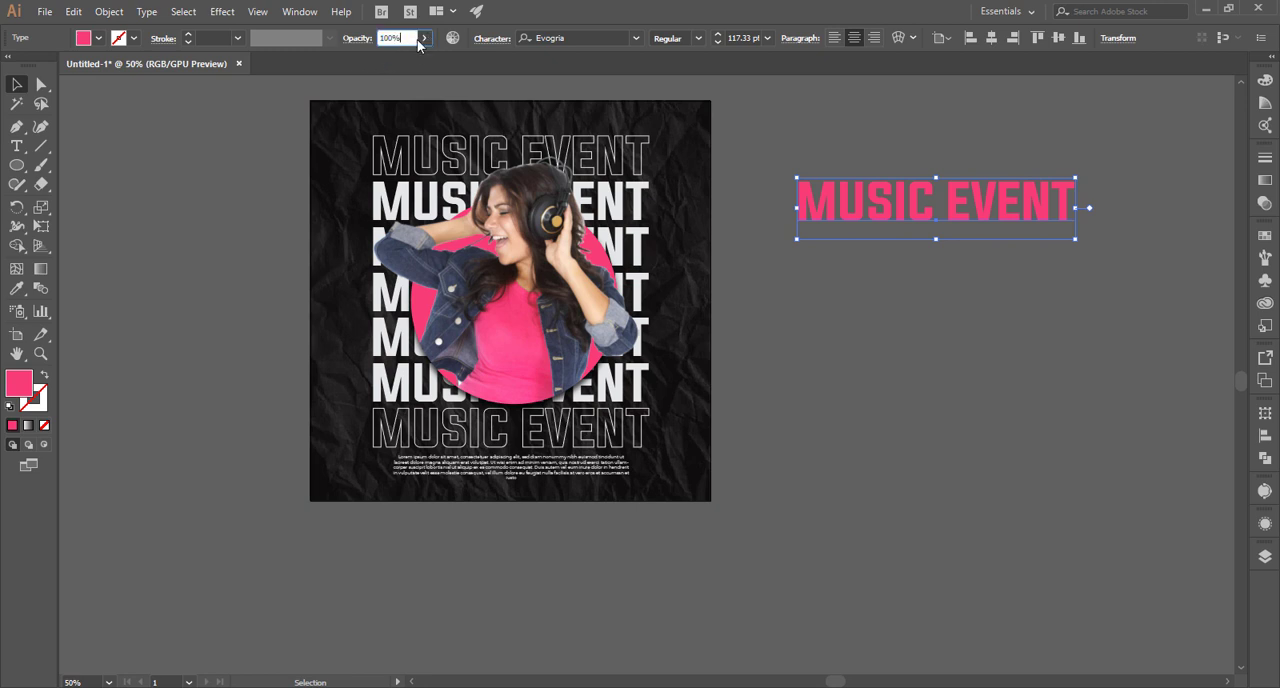
{"action": "left_click_drag", "start_coordinate": [389, 58], "coordinate": [377, 58]}
{"action": "left_click", "coordinate": [852, 99]}
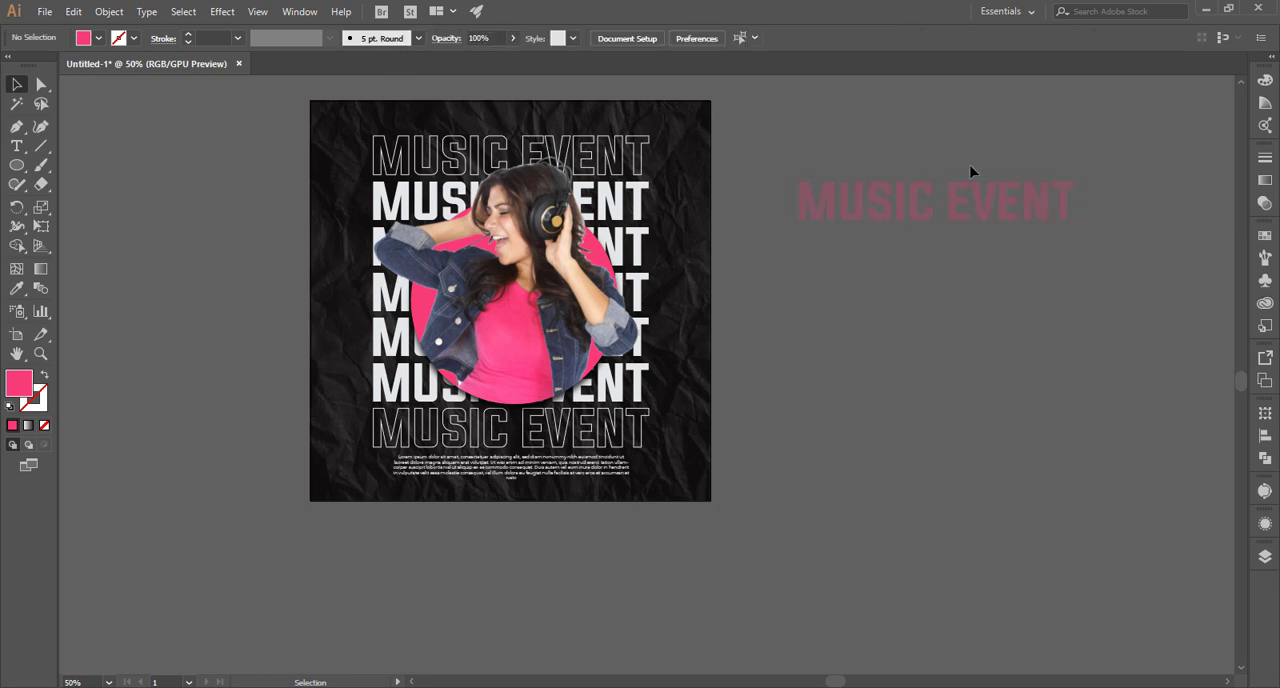
{"action": "left_click_drag", "start_coordinate": [885, 203], "coordinate": [139, 175]}
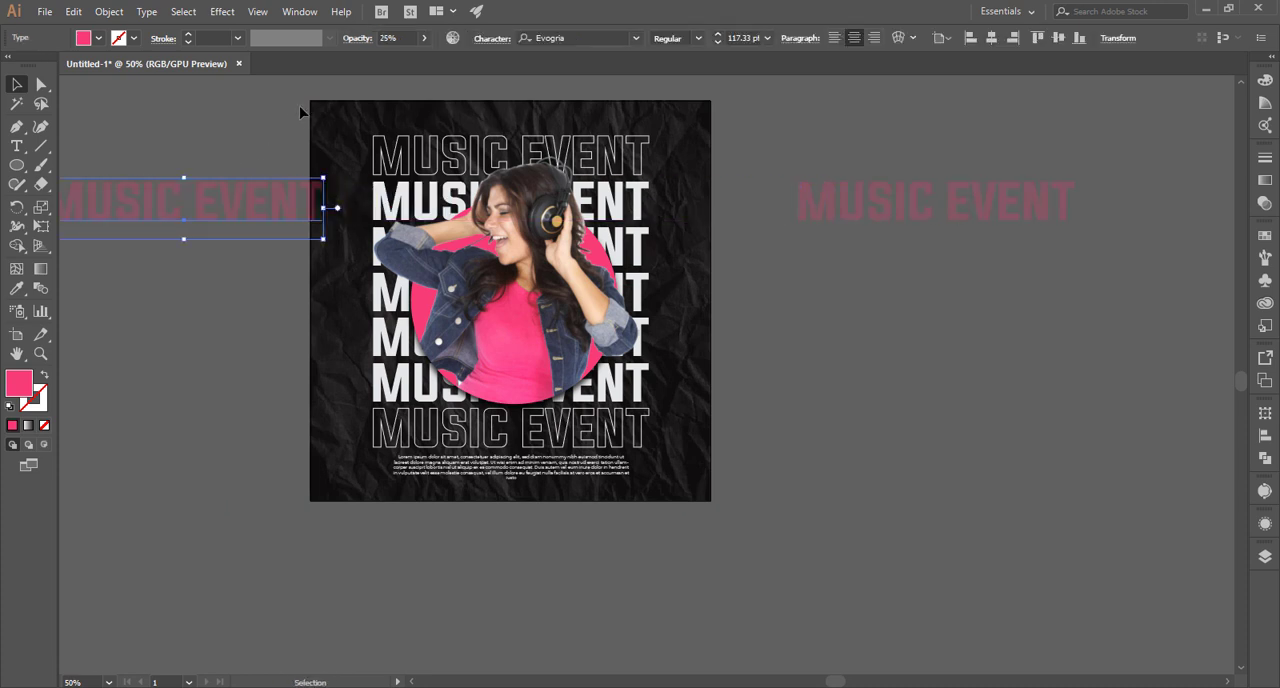
Unlock all objects, and lock only the crumpled paper texture and the dark background behind it.
{"action": "left_click", "coordinate": [210, 86]}
{"action": "key", "text": "ctrl+alt+2"}
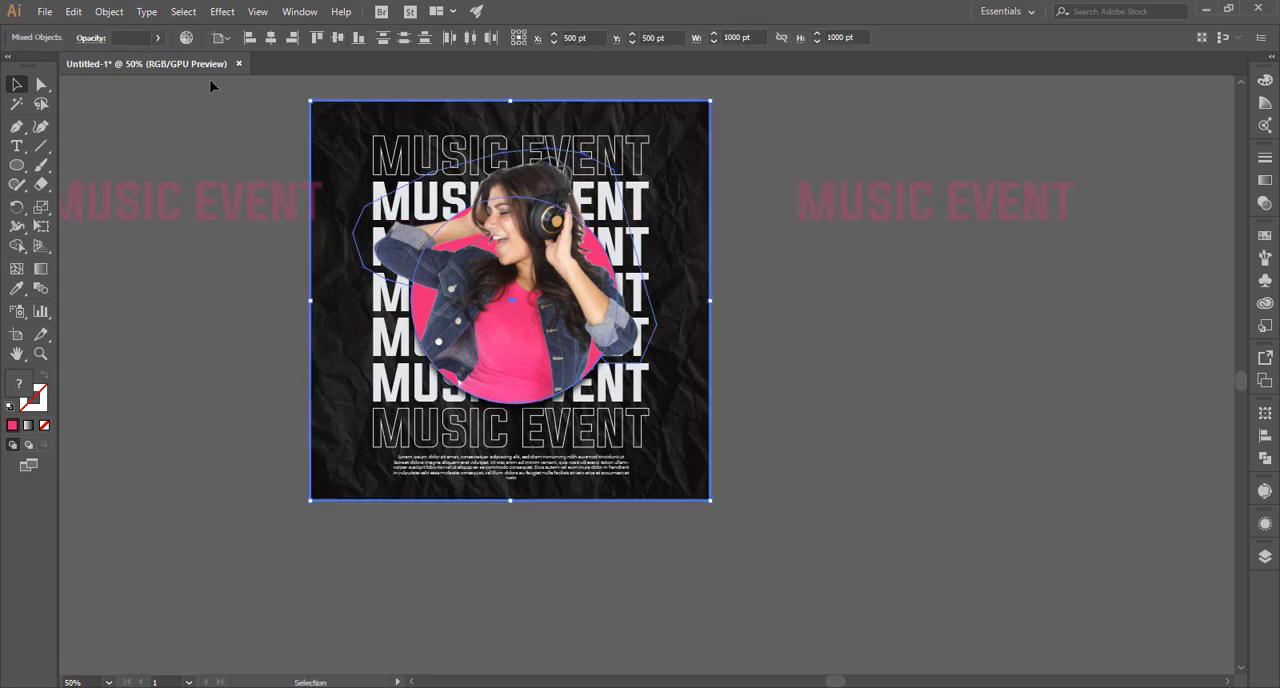
{"action": "left_click", "coordinate": [298, 81]}
{"action": "left_click", "coordinate": [338, 134]}
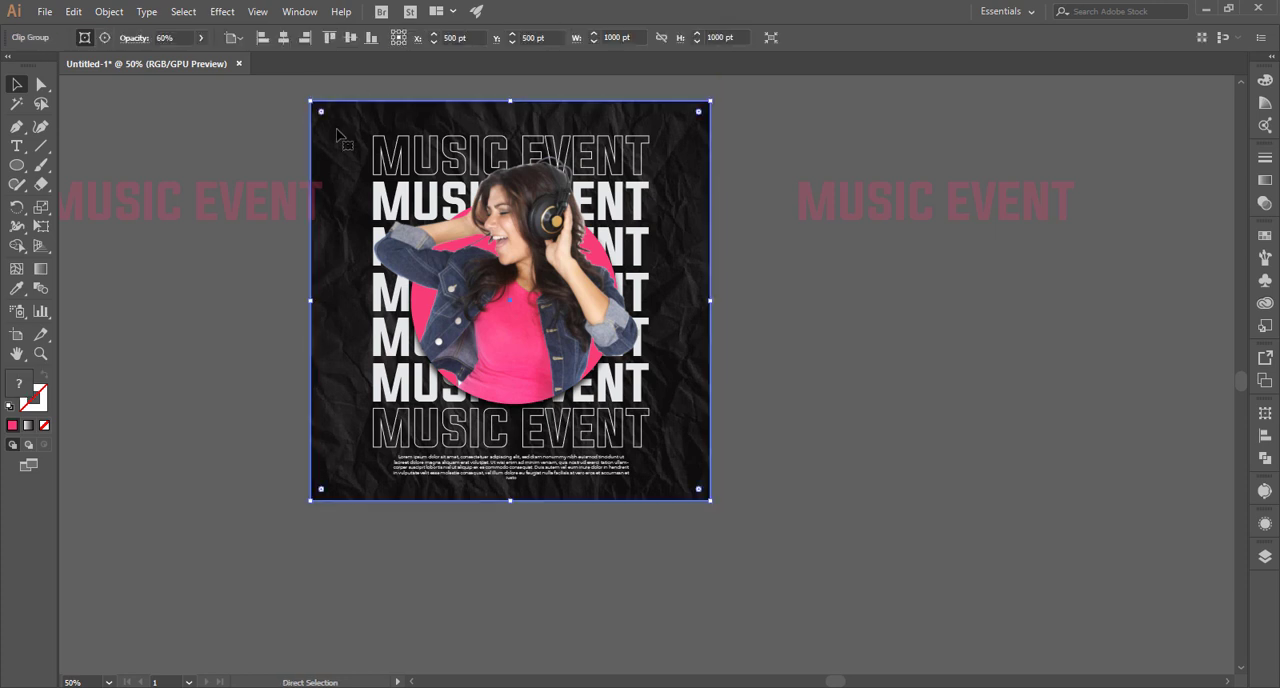
{"action": "key", "text": "ctrl+2"}
{"action": "key", "text": "ctrl+2"}
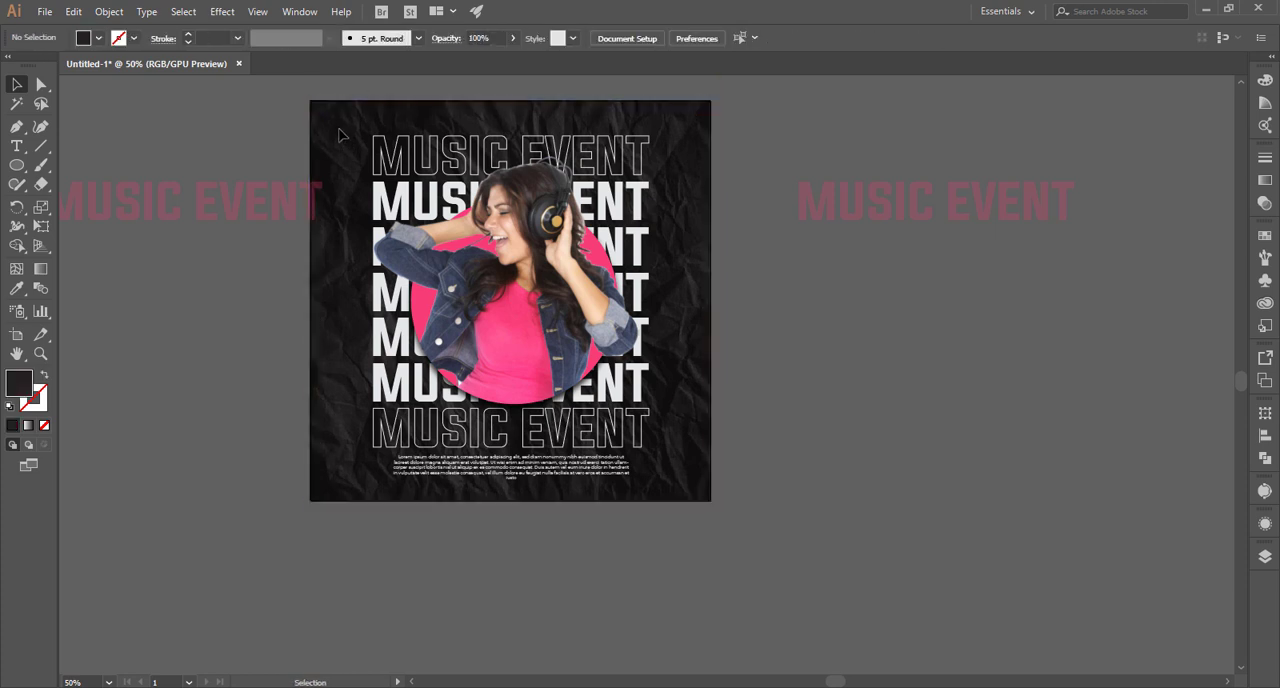
Group the poster's white MUSIC EVENT lines, pink circle, woman and paragraph, leaving out the faded pink copies.
{"action": "key", "text": "ctrl+a"}
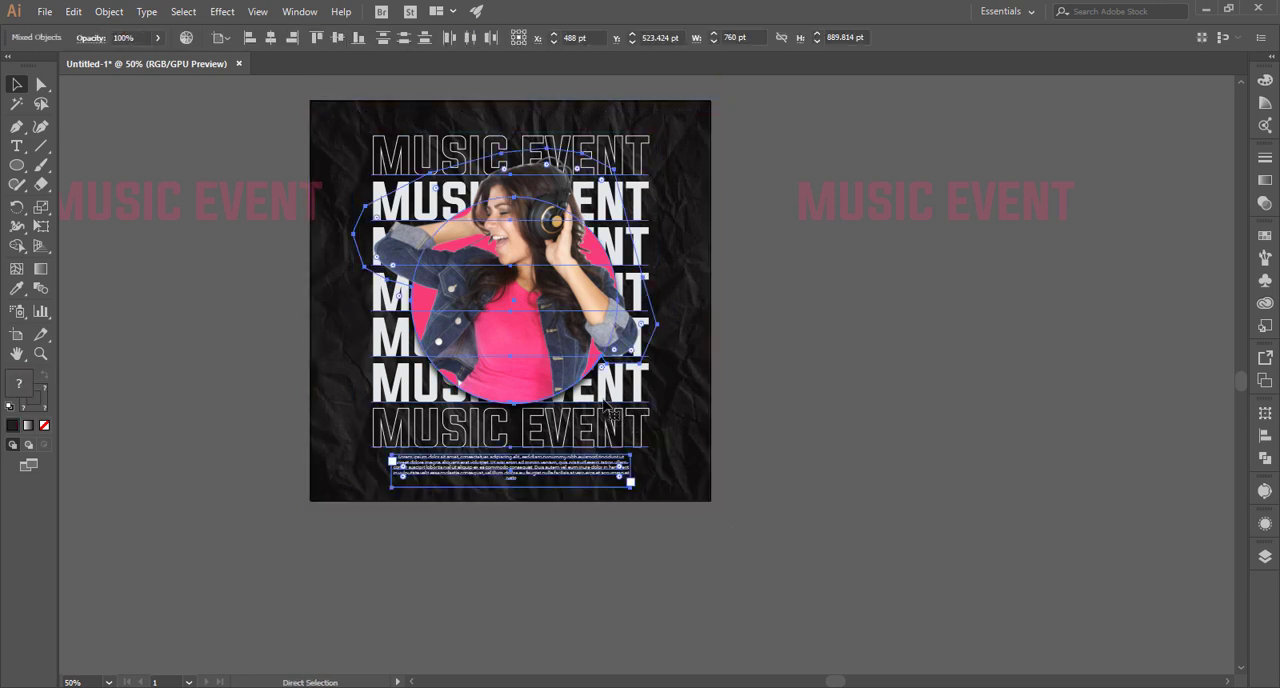
{"action": "key", "text": "ctrl+g"}
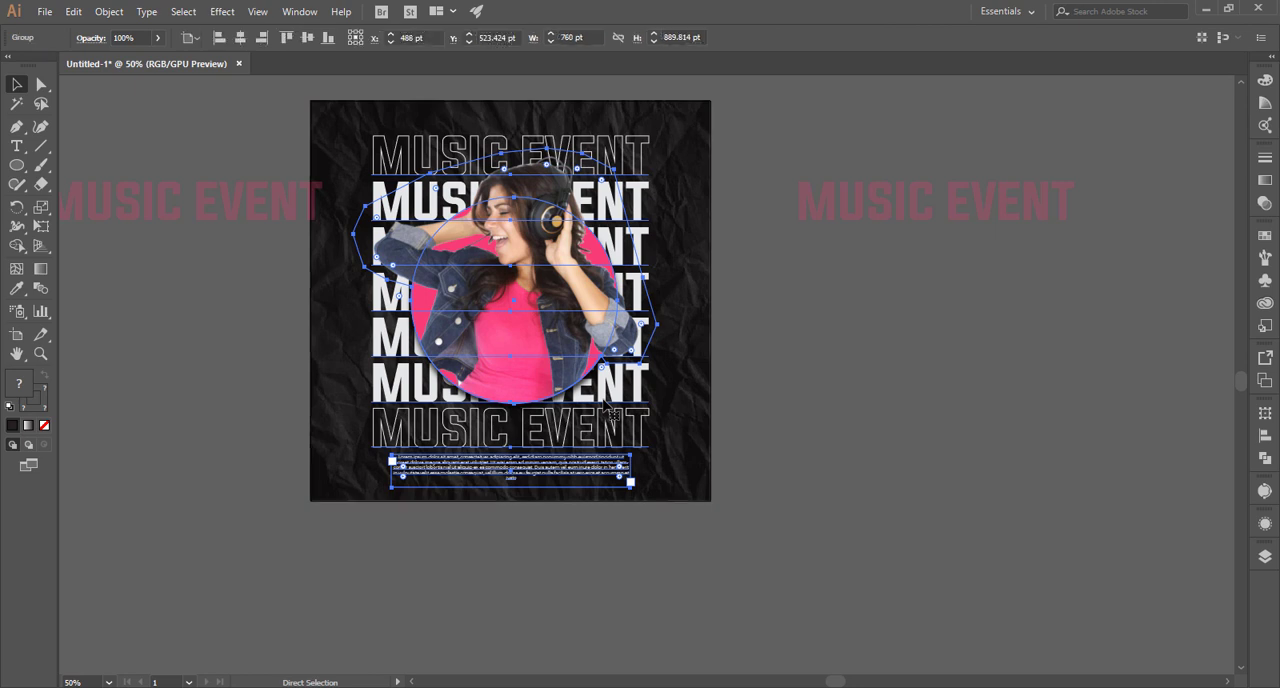
{"action": "key", "text": "v"}
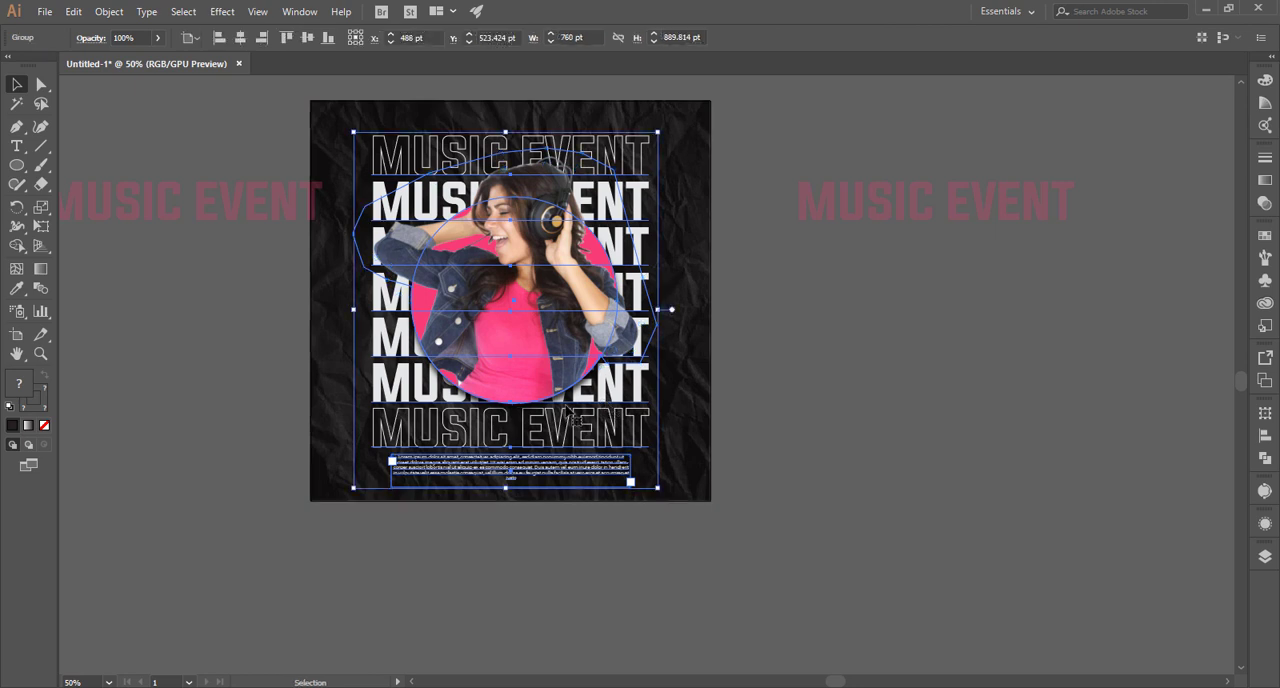
Move the left faded pink line partly over the poster's left edge and bring the main artwork group to the front.
{"action": "left_click_drag", "start_coordinate": [162, 220], "coordinate": [230, 228]}
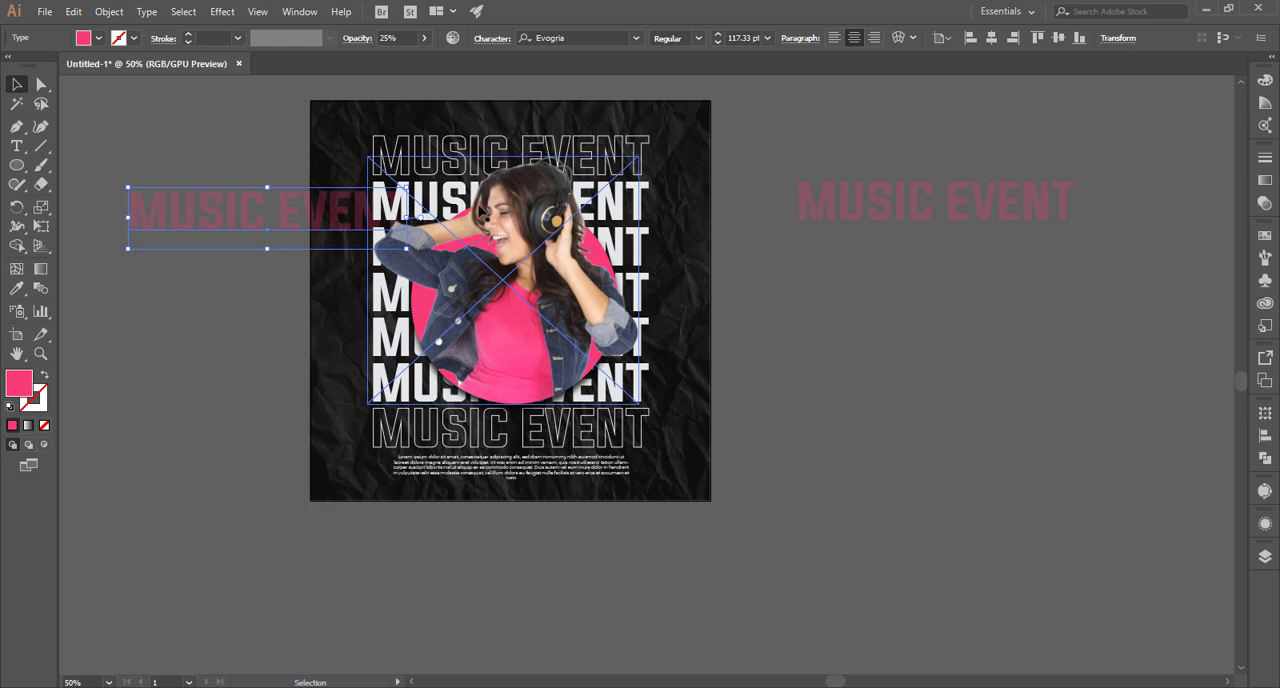
{"action": "left_click", "coordinate": [540, 193]}
{"action": "right_click", "coordinate": [538, 191]}
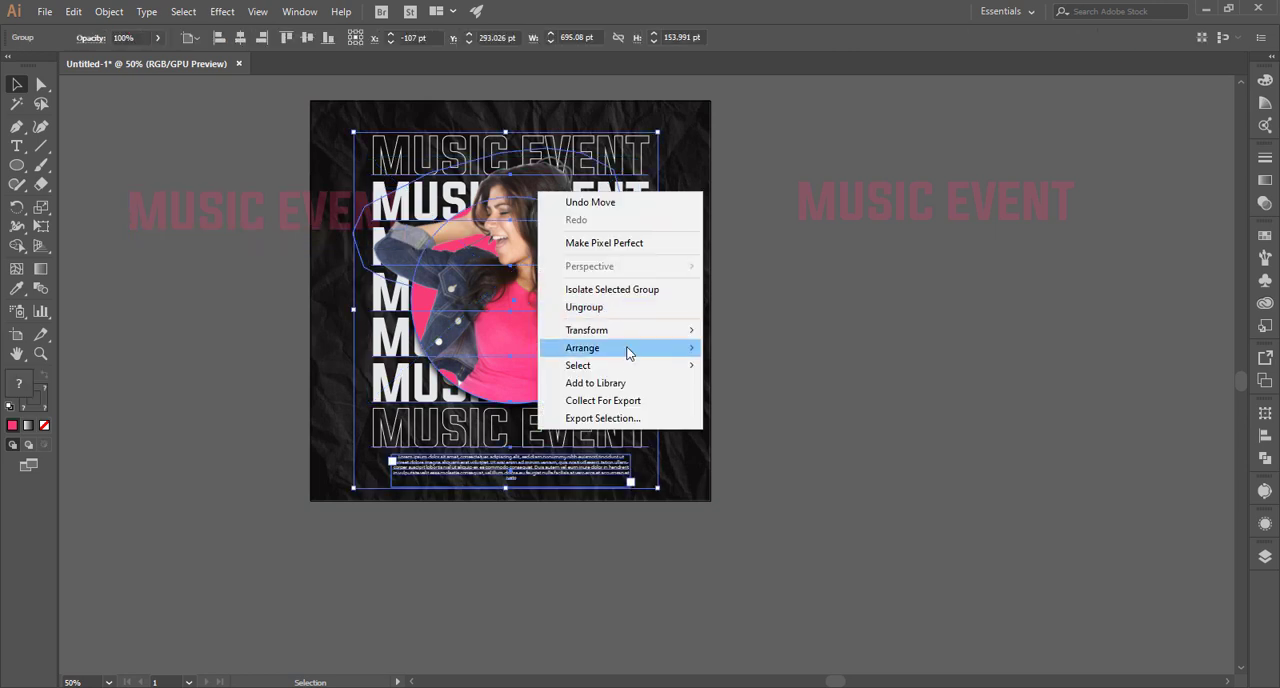
{"action": "mouse_move", "coordinate": [640, 348]}
{"action": "left_click", "coordinate": [737, 349]}
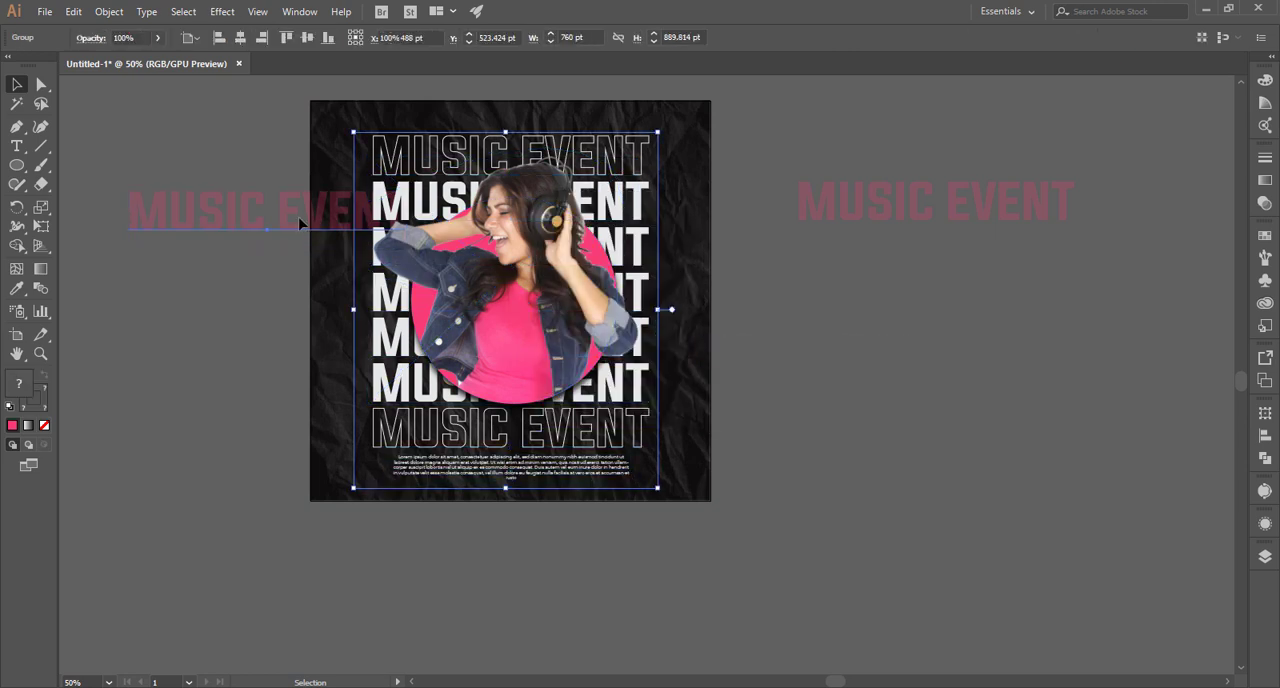
Align the left pink line with the top MUSIC EVENT line, enlarge it to about 167 pt and shift it further left.
{"action": "left_click", "coordinate": [333, 195]}
{"action": "left_click_drag", "start_coordinate": [333, 195], "coordinate": [293, 138]}
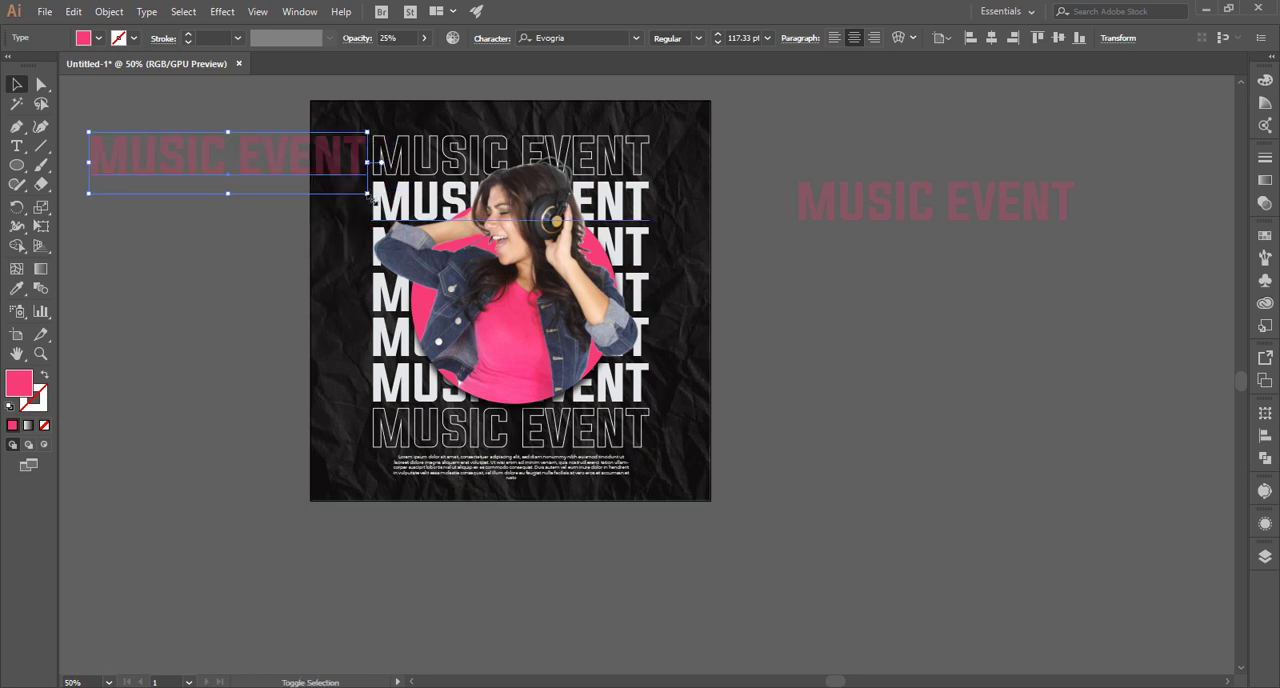
{"action": "left_click_drag", "start_coordinate": [372, 196], "coordinate": [487, 218]}
{"action": "left_click_drag", "start_coordinate": [330, 180], "coordinate": [279, 177]}
{"action": "left_click", "coordinate": [206, 123]}
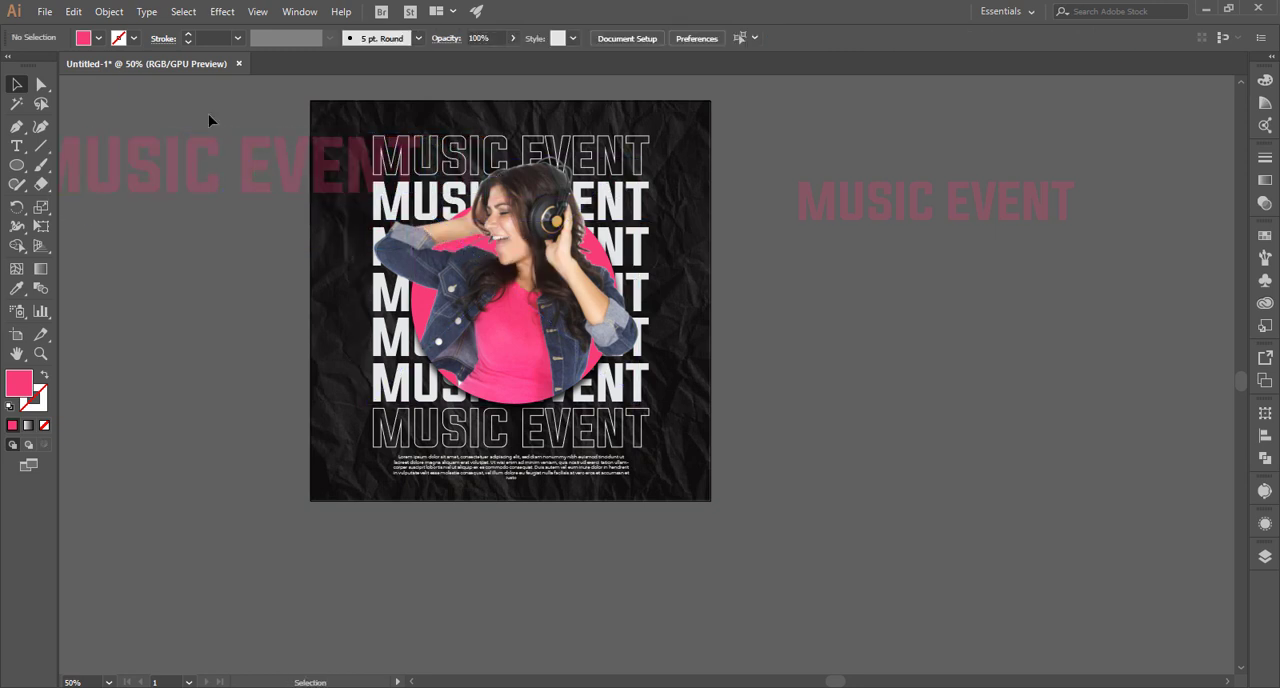
Set the enlarged left pink MUSIC EVENT line's opacity to 15%.
{"action": "left_click", "coordinate": [333, 162]}
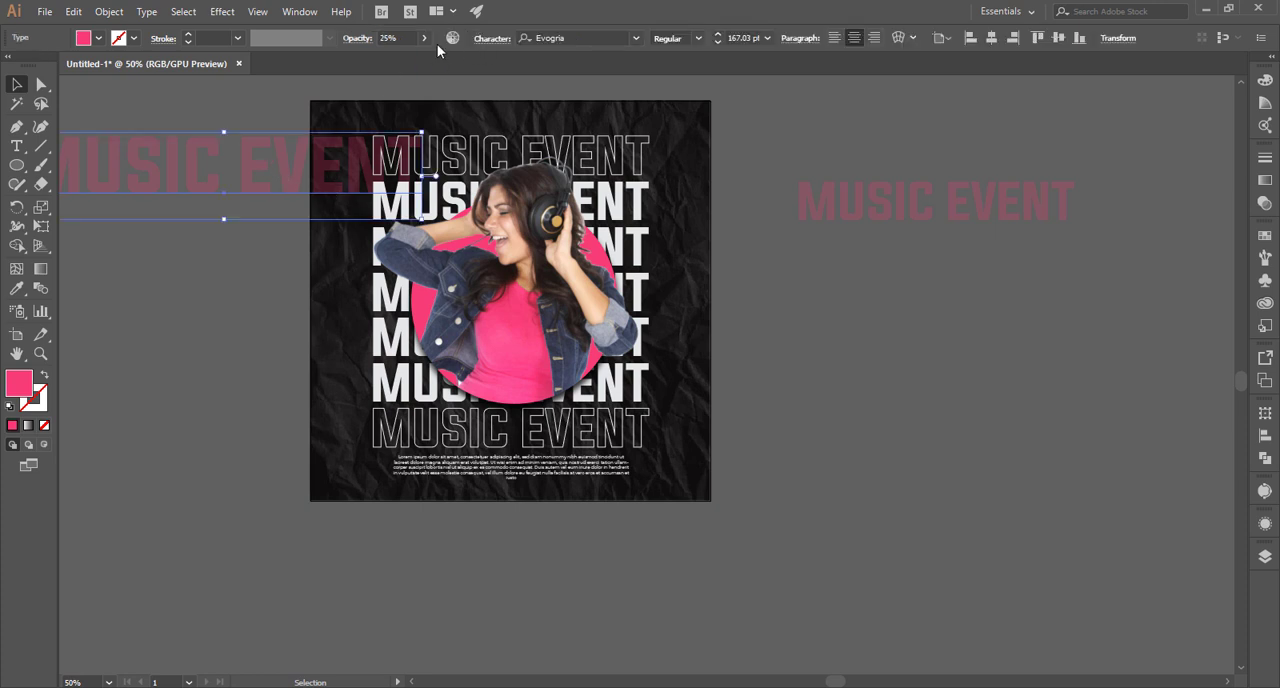
{"action": "left_click", "coordinate": [403, 38]}
{"action": "type", "text": "15"}
{"action": "left_click", "coordinate": [219, 107]}
Try stacking repeated copies of the faded pink line down the poster's left side, and undo the copies.
{"action": "left_click_drag", "start_coordinate": [350, 170], "coordinate": [371, 197]}
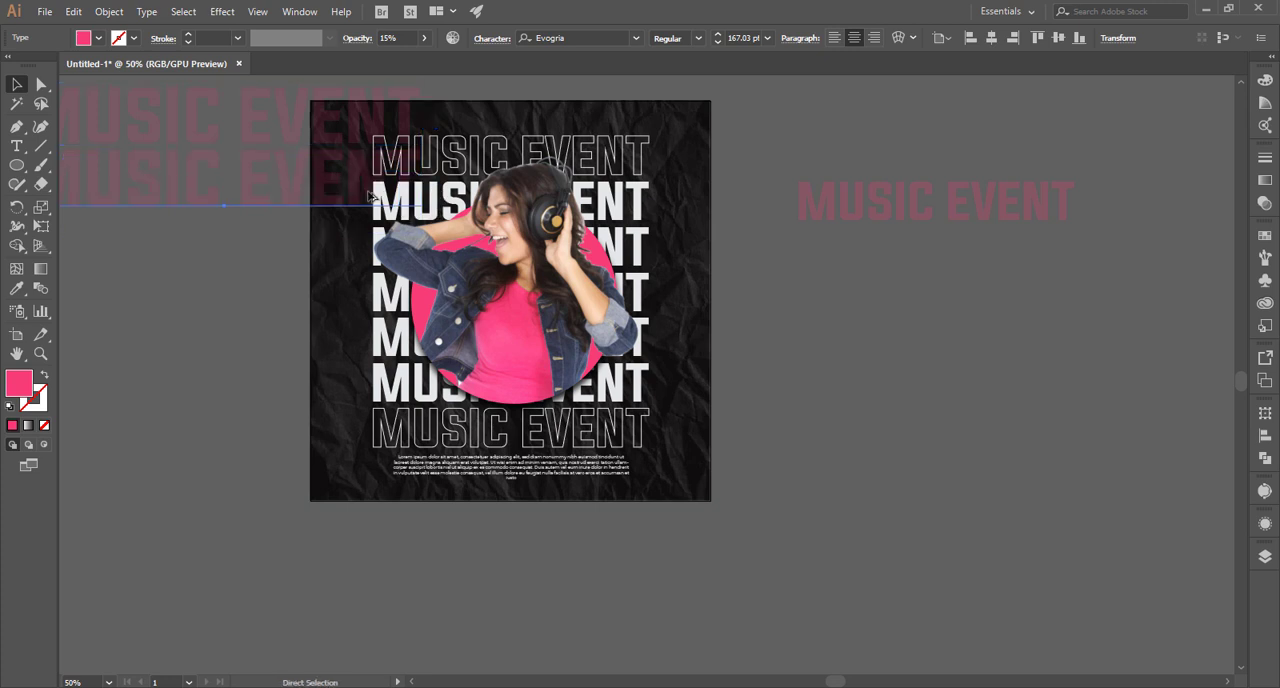
{"action": "key", "text": "ctrl+d"}
{"action": "key", "text": "ctrl+d"}
{"action": "key", "text": "ctrl+d"}
{"action": "key", "text": "ctrl+d"}
{"action": "key", "text": "ctrl+d"}
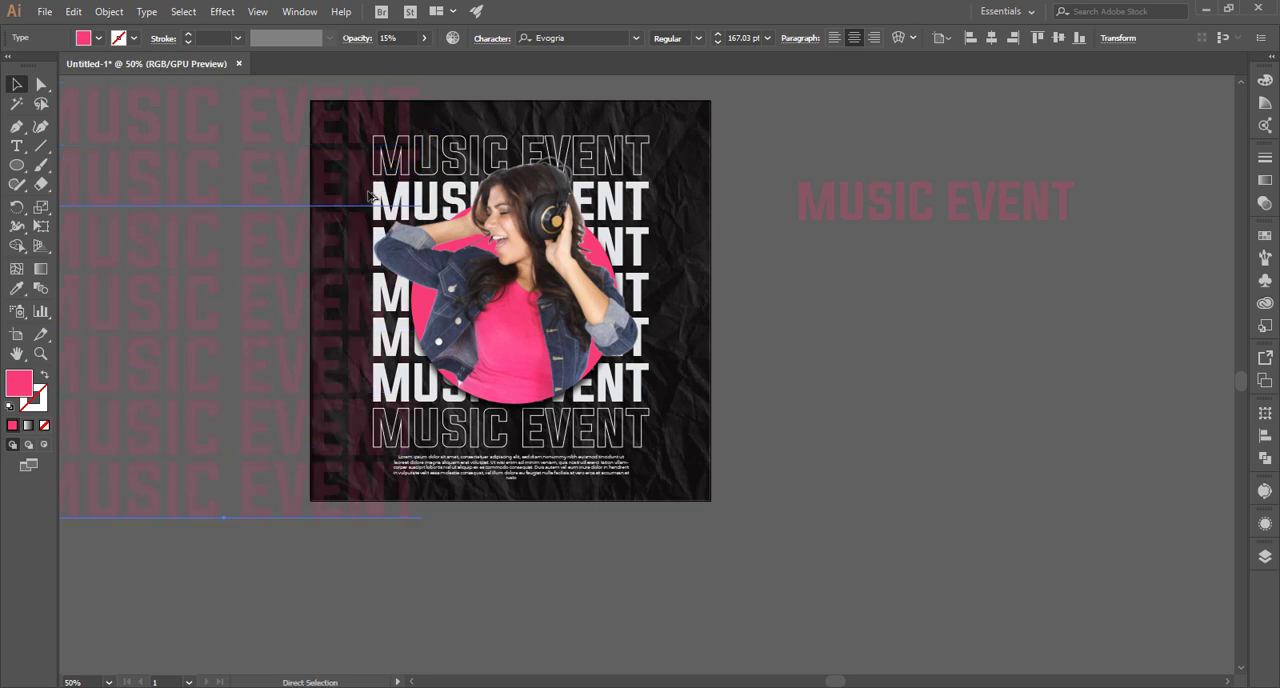
{"action": "key", "text": "ctrl+z"}
{"action": "key", "text": "ctrl+z"}
{"action": "key", "text": "ctrl+z"}
{"action": "key", "text": "ctrl+z"}
{"action": "key", "text": "ctrl+z"}
{"action": "key", "text": "ctrl+z"}
Enlarge the left pink line to about 344.5 pt and stack two duplicates below it to span the poster's height.
{"action": "key", "text": "ctrl+minus"}
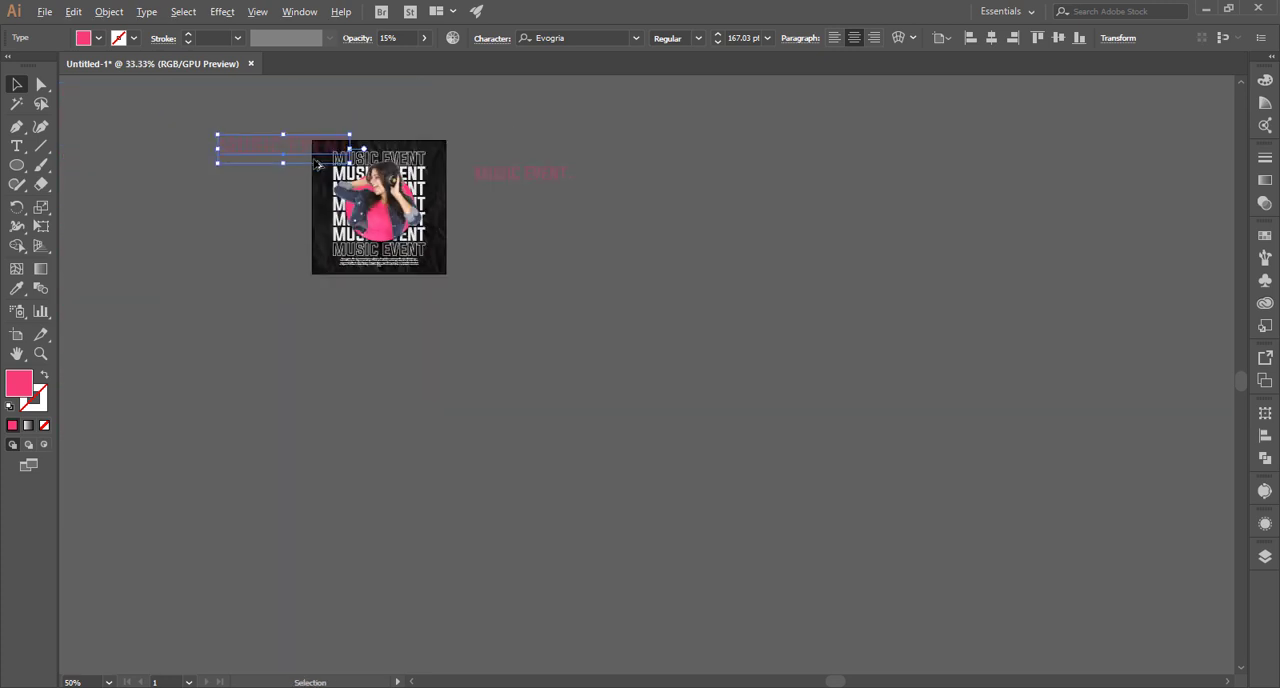
{"action": "key", "text": "ctrl+minus"}
{"action": "left_click_drag", "start_coordinate": [217, 167], "coordinate": [147, 180]}
{"action": "left_click_drag", "start_coordinate": [366, 140], "coordinate": [308, 234]}
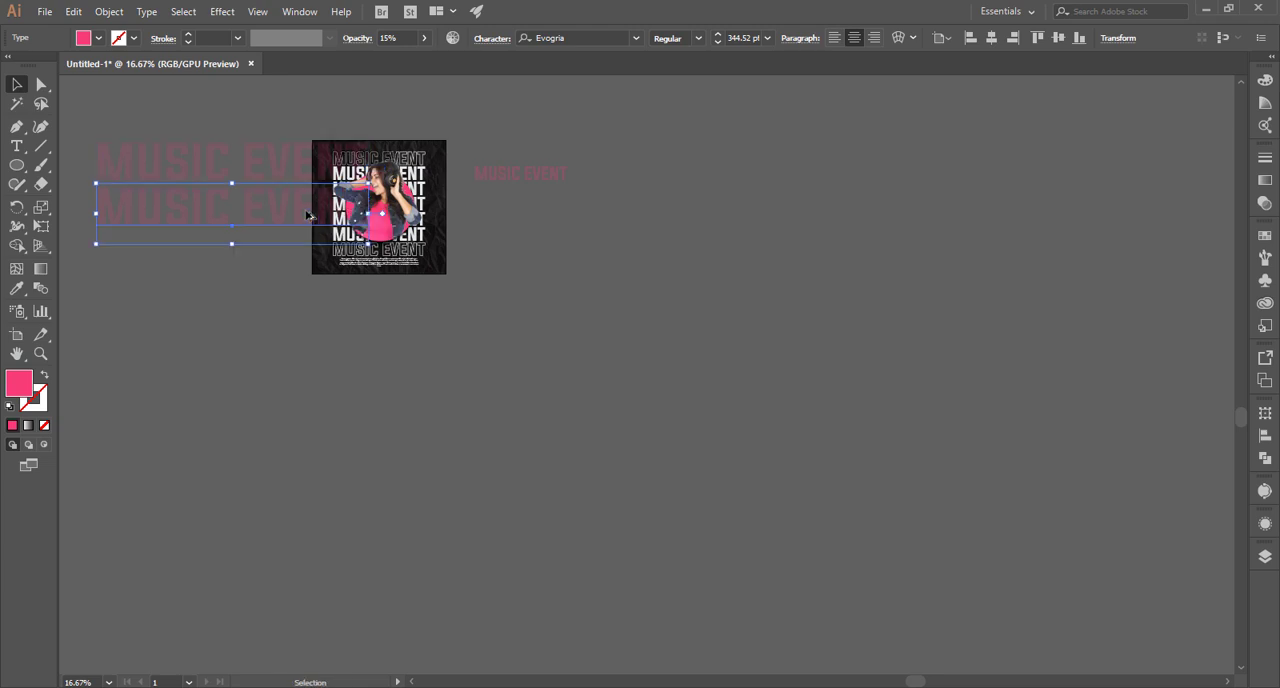
{"action": "key", "text": "ctrl+d"}
{"action": "left_click", "coordinate": [280, 121]}
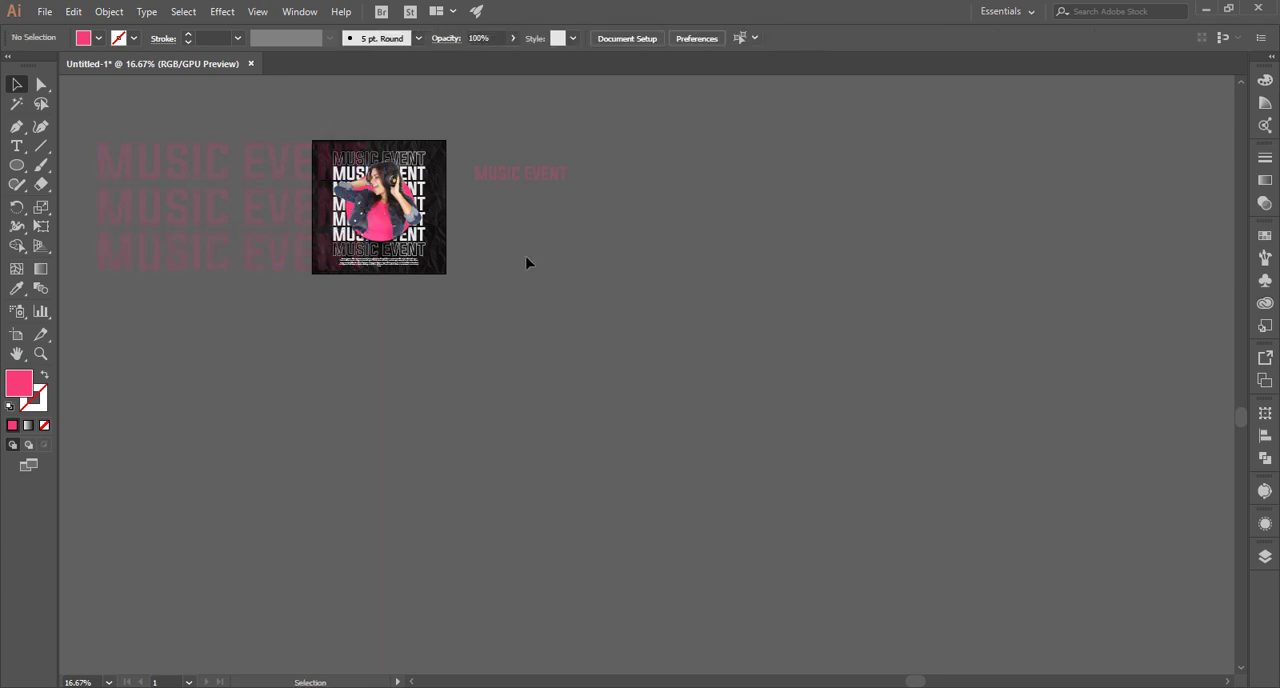
Bring the main artwork group in front of the three large faded pink lines.
{"action": "scroll", "coordinate": [528, 263], "scroll_direction": "up", "scroll_amount": 2}
{"action": "left_click_drag", "start_coordinate": [456, 208], "coordinate": [642, 391]}
{"action": "right_click", "coordinate": [494, 262]}
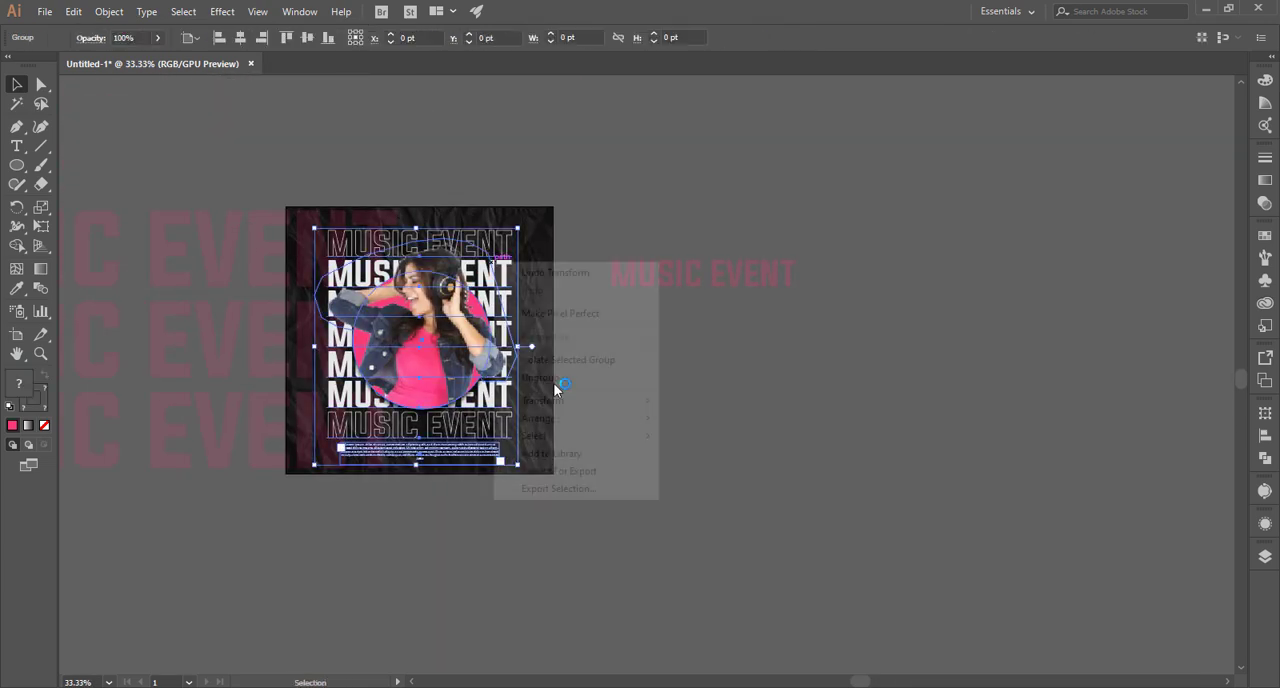
{"action": "mouse_move", "coordinate": [586, 426]}
{"action": "left_click", "coordinate": [705, 422]}
{"action": "left_click", "coordinate": [836, 349]}
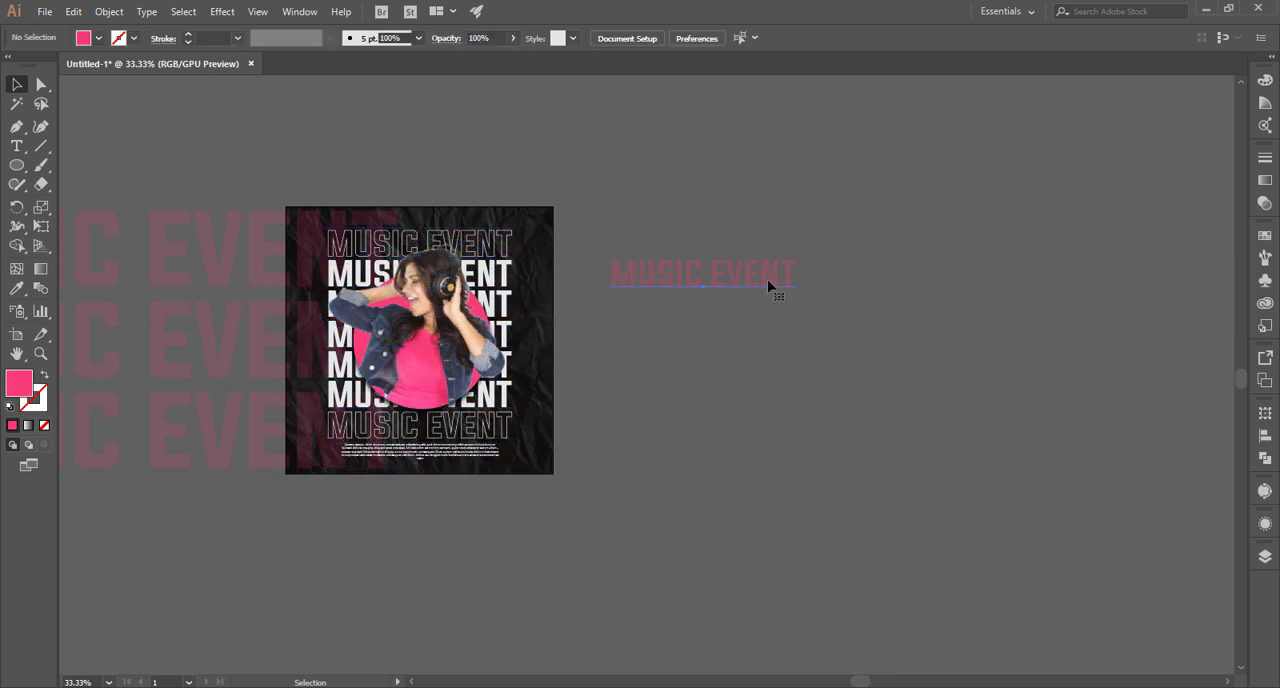
Enlarge the MUSIC EVENT line right of the poster to about 155 pt and set its opacity to 100%.
{"action": "left_click", "coordinate": [769, 287]}
{"action": "left_click_drag", "start_coordinate": [798, 303], "coordinate": [826, 306]}
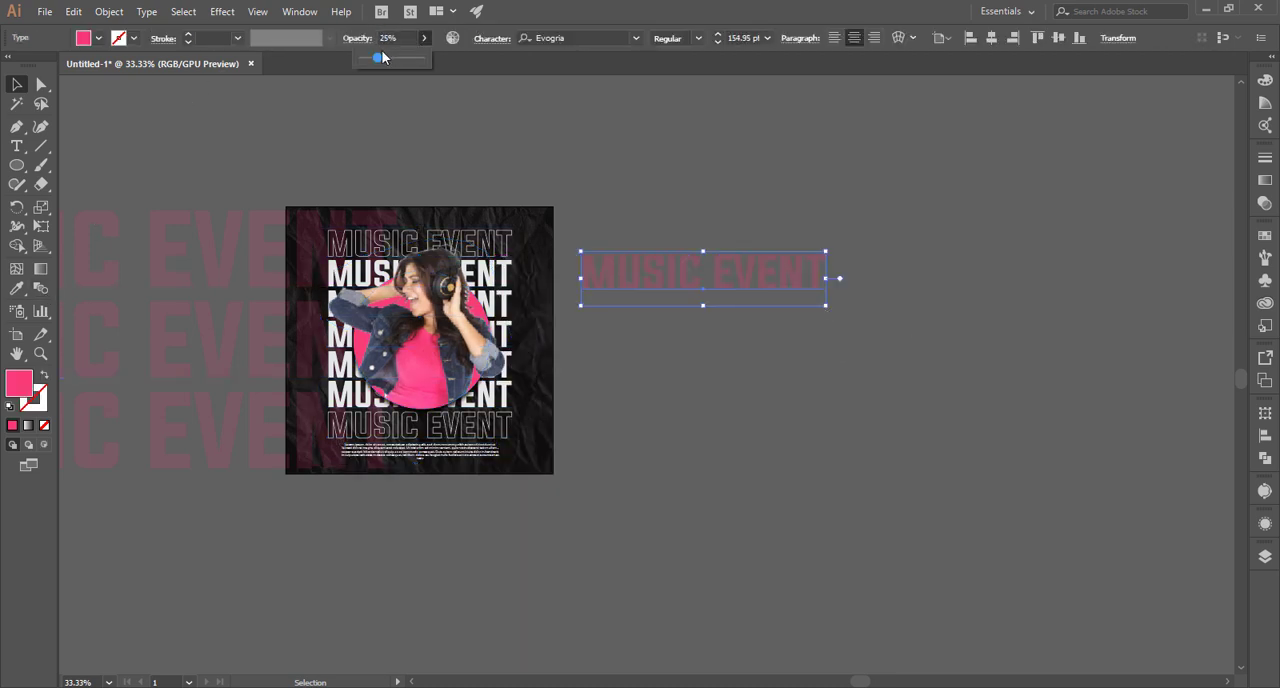
{"action": "left_click_drag", "start_coordinate": [377, 58], "coordinate": [468, 58]}
{"action": "left_click", "coordinate": [687, 209]}
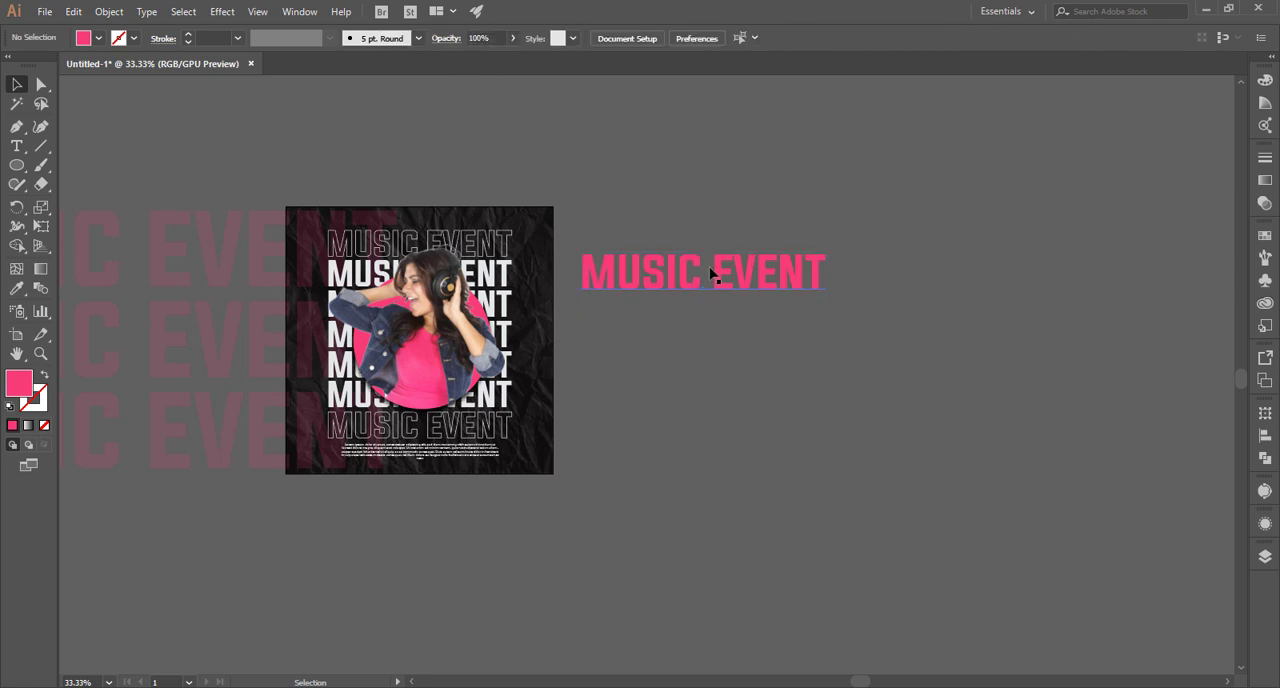
Move the right MUSIC EVENT line further from the poster and change its fill to a purple swatch.
{"action": "left_click_drag", "start_coordinate": [646, 257], "coordinate": [765, 258]}
{"action": "left_click", "coordinate": [100, 39]}
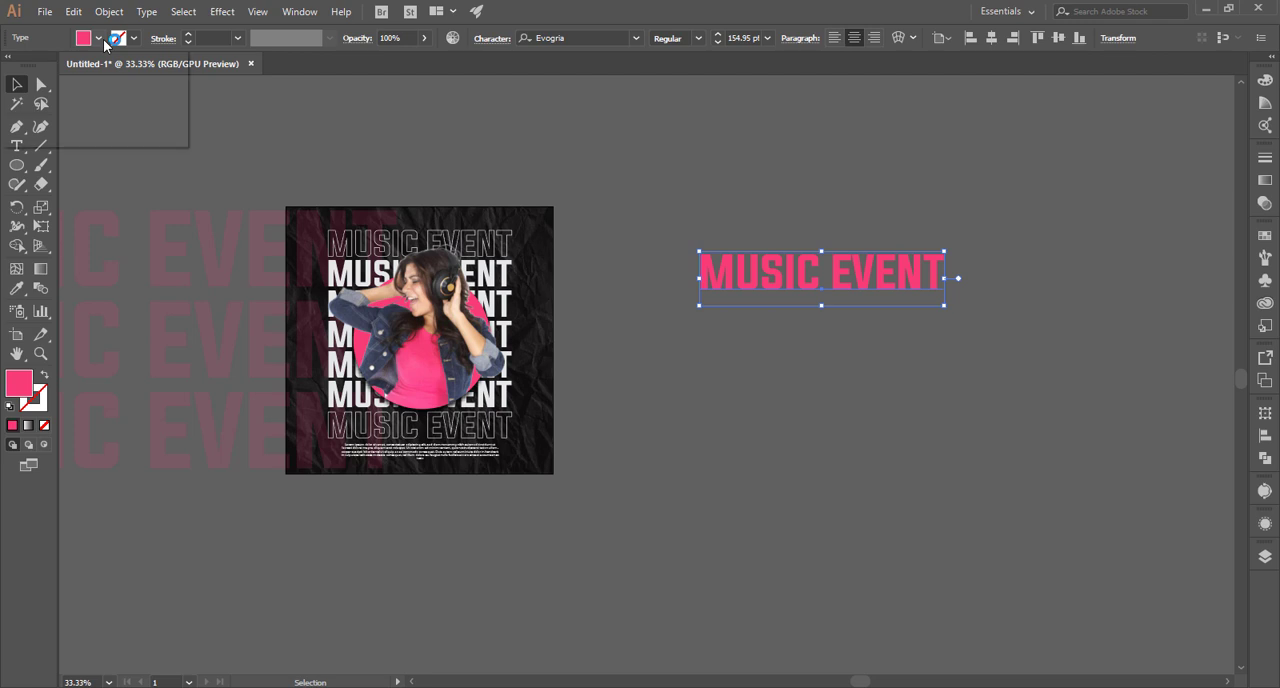
{"action": "left_click", "coordinate": [73, 126]}
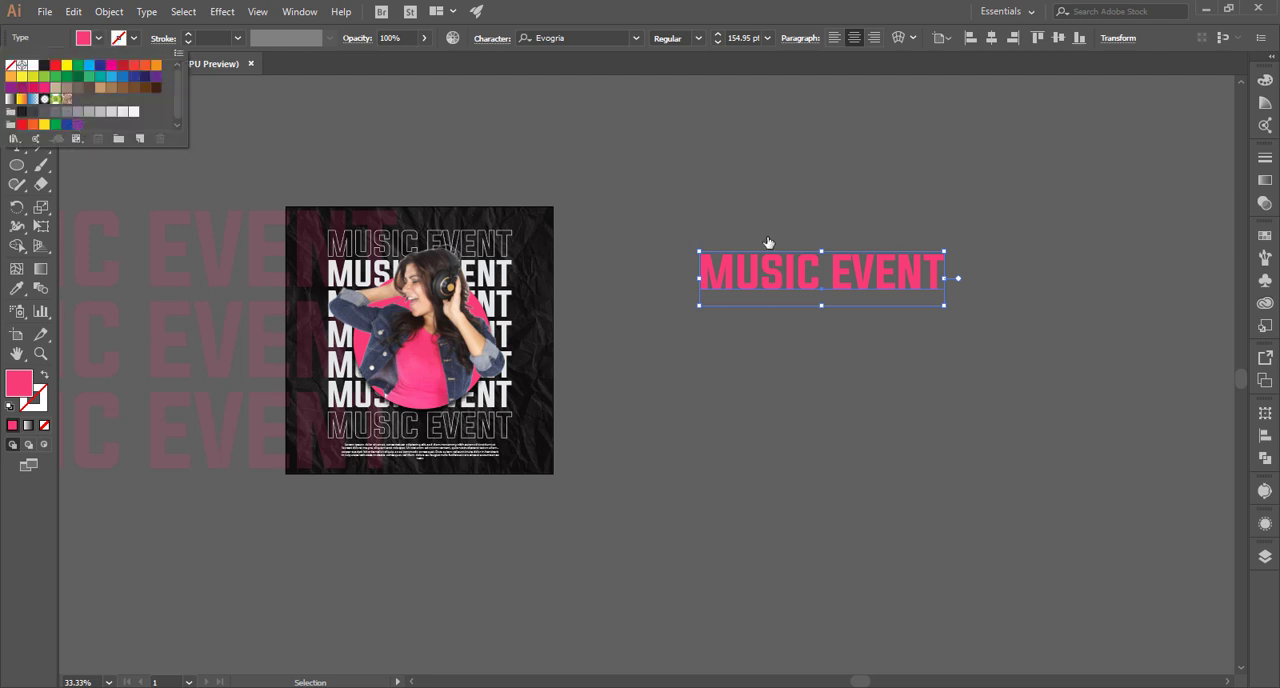
{"action": "key", "text": "Escape"}
{"action": "left_click", "coordinate": [676, 200]}
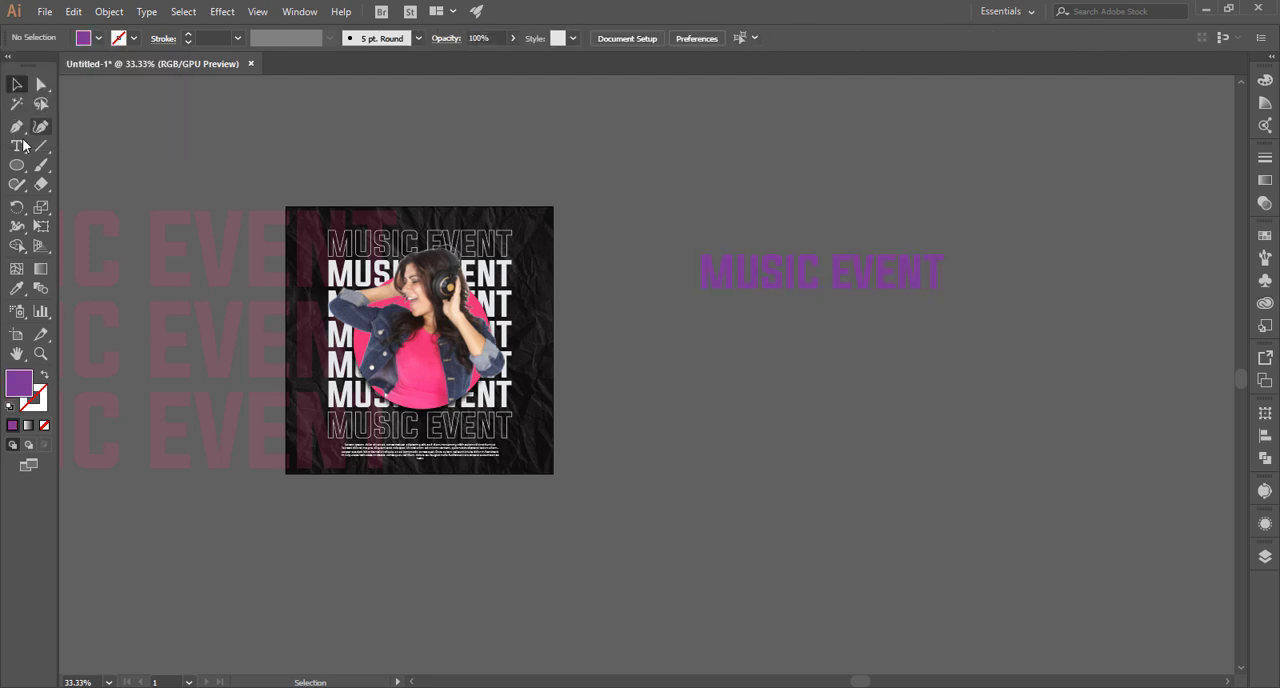
Draw a rectangle, place it over the poster's right edge level with its top, and stretch it to the poster's height.
{"action": "left_click_drag", "start_coordinate": [60, 168], "coordinate": [66, 170]}
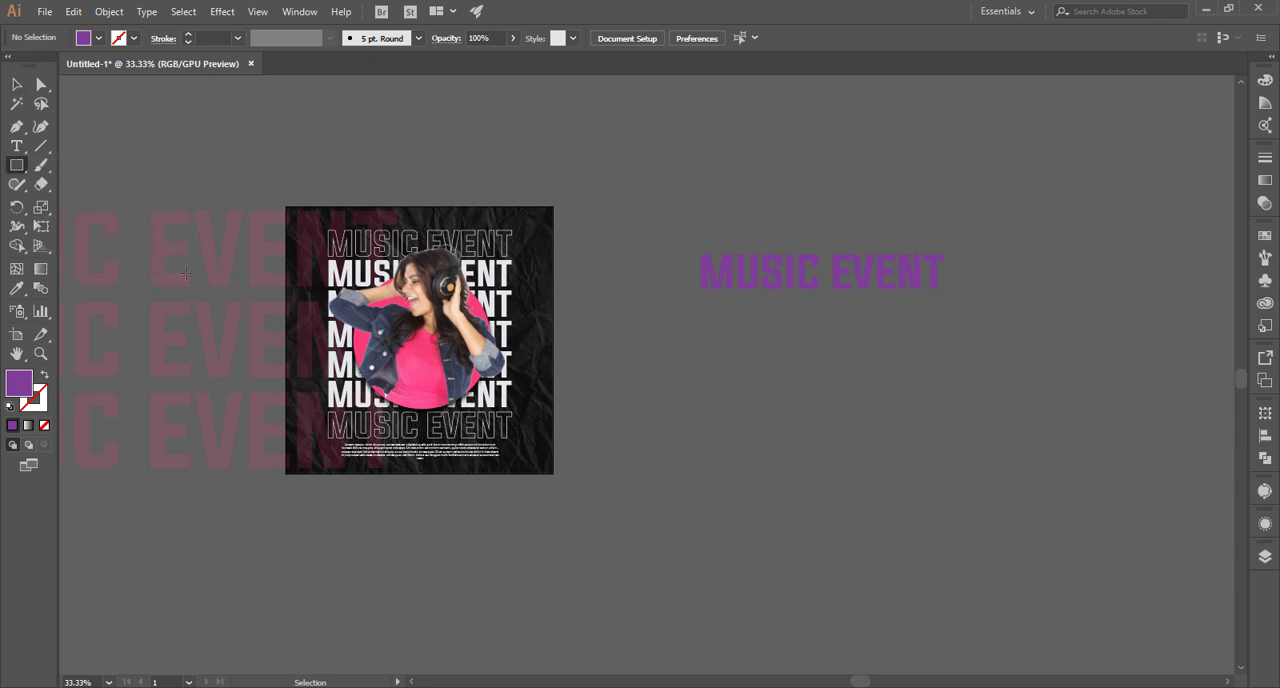
{"action": "left_click_drag", "start_coordinate": [640, 363], "coordinate": [970, 604]}
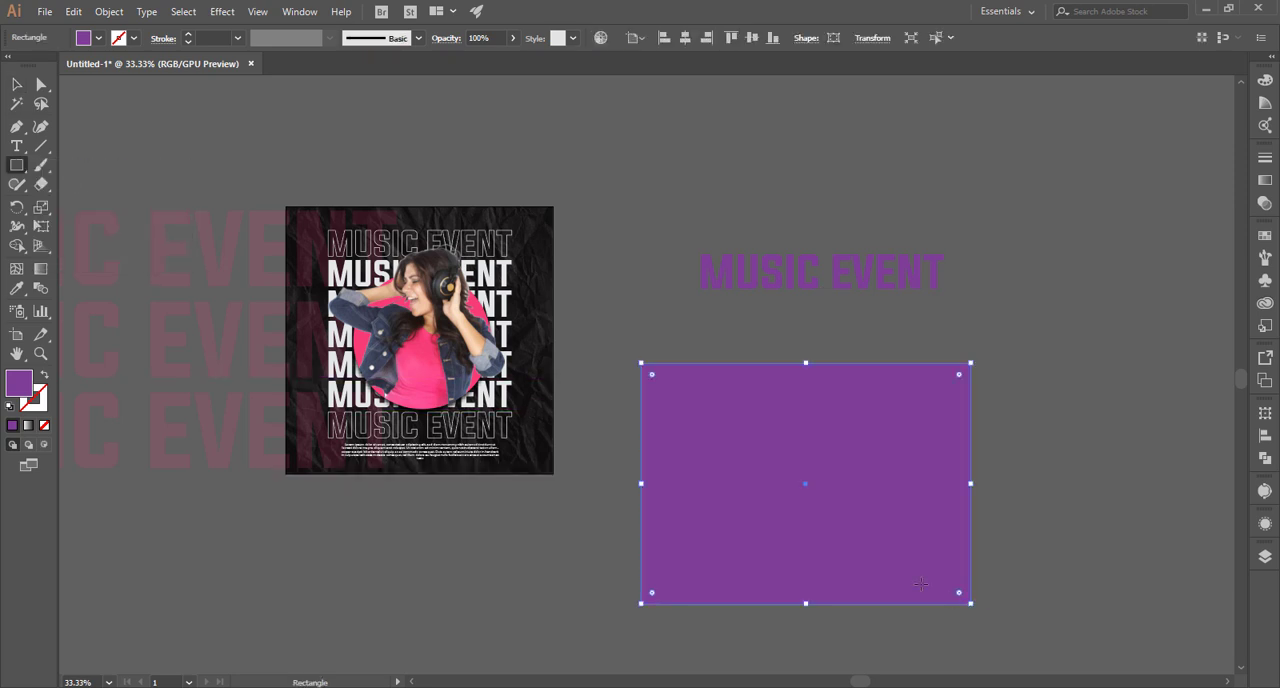
{"action": "key", "text": "v"}
{"action": "left_click_drag", "start_coordinate": [793, 514], "coordinate": [681, 374]}
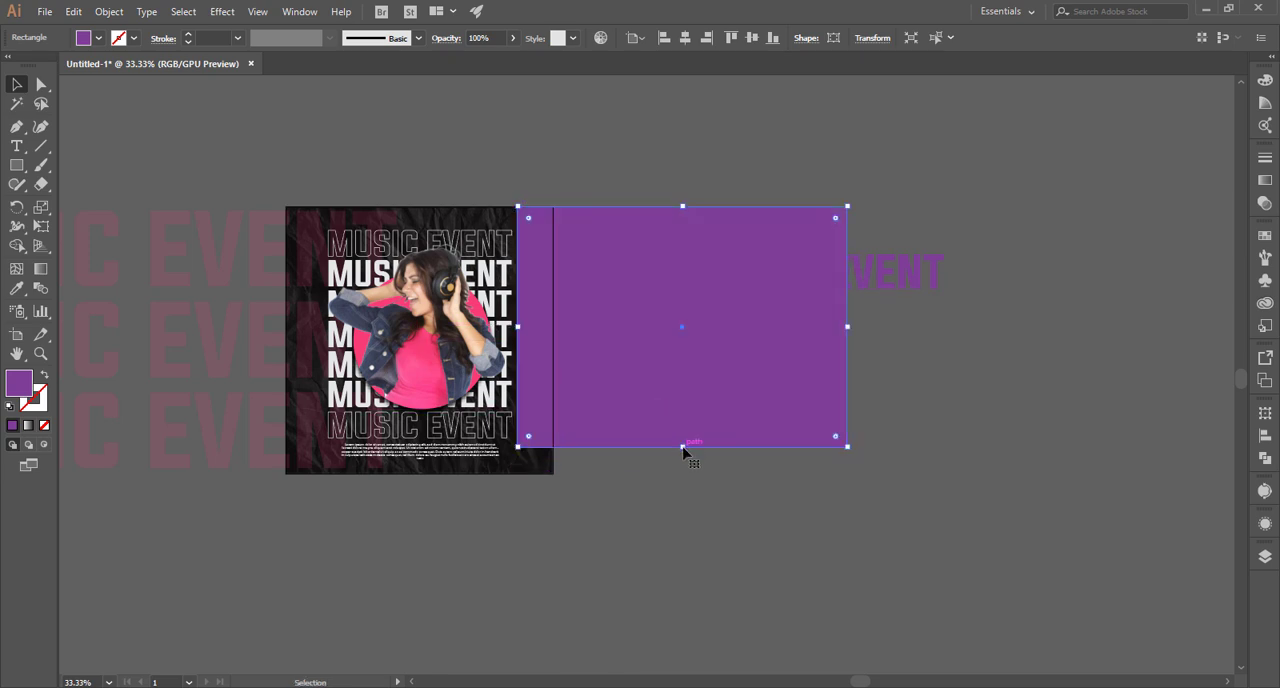
{"action": "left_click_drag", "start_coordinate": [683, 448], "coordinate": [683, 473]}
{"action": "left_click_drag", "start_coordinate": [517, 340], "coordinate": [500, 340]}
Fill the rectangle with the pink sampled from the circle.
{"action": "key", "text": "i"}
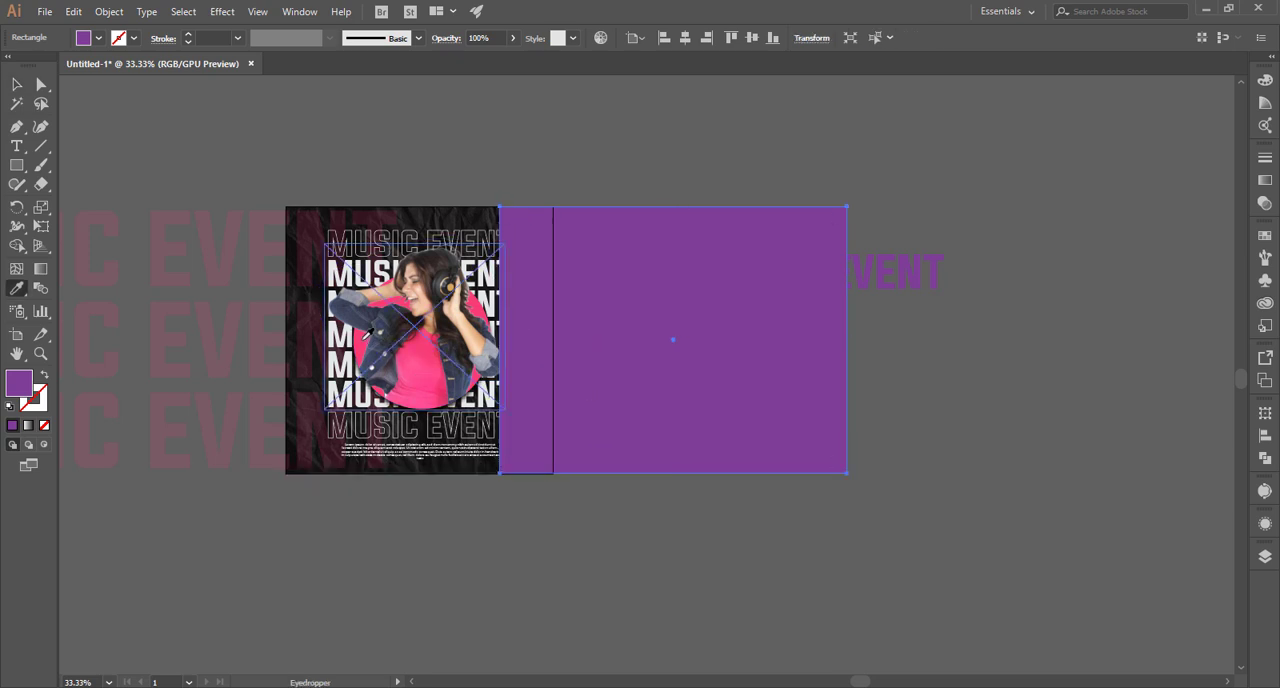
{"action": "left_click", "coordinate": [370, 333]}
{"action": "left_click", "coordinate": [16, 84]}
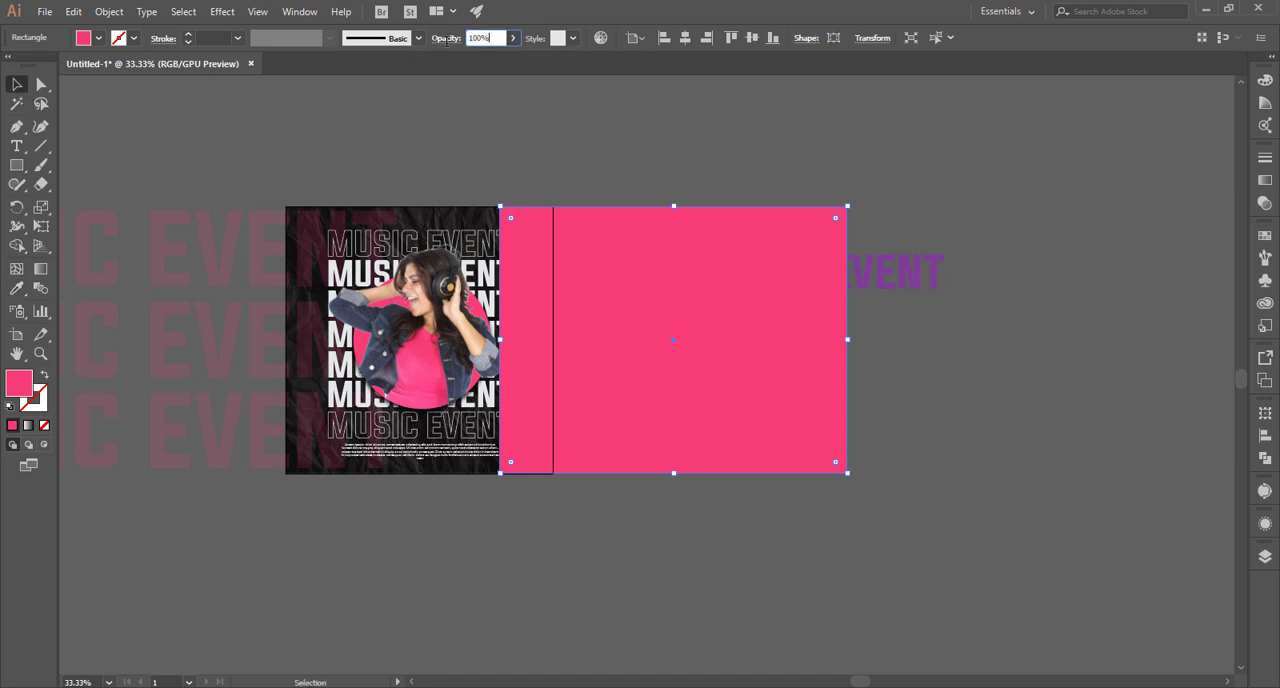
Set the pink rectangle's opacity to 15% and bring the purple MUSIC EVENT line to the front.
{"action": "type", "text": "15"}
{"action": "left_click", "coordinate": [564, 124]}
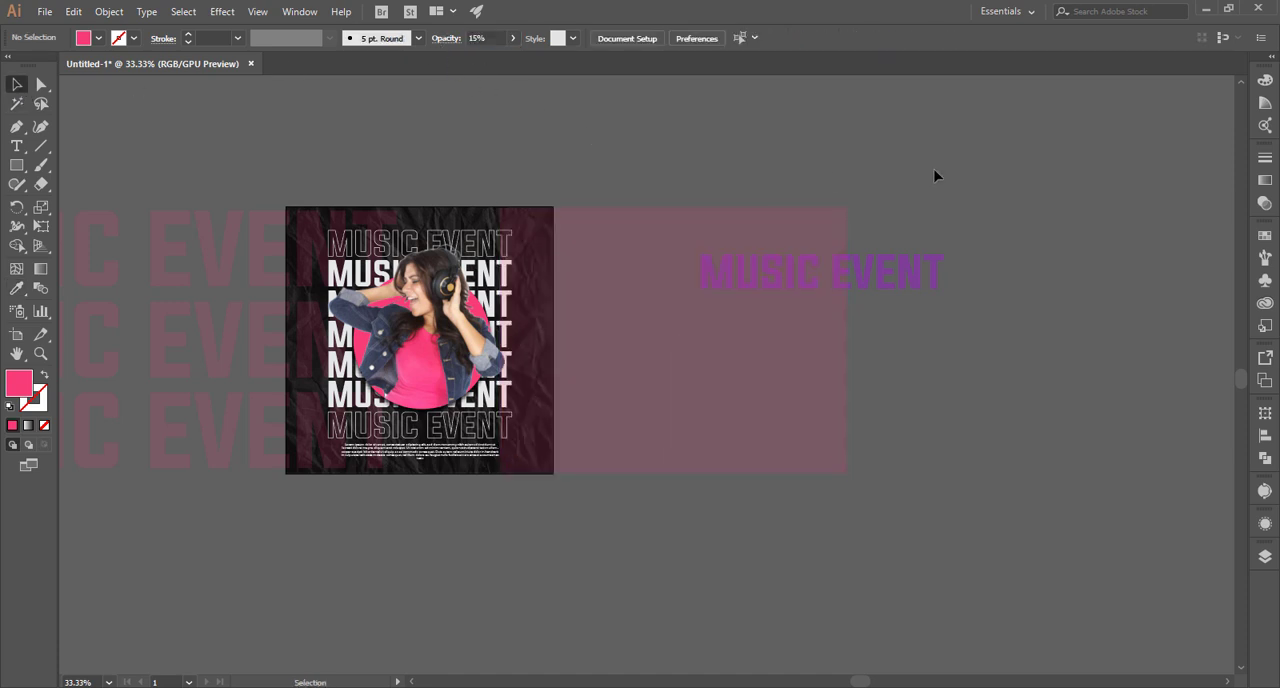
{"action": "right_click", "coordinate": [928, 266]}
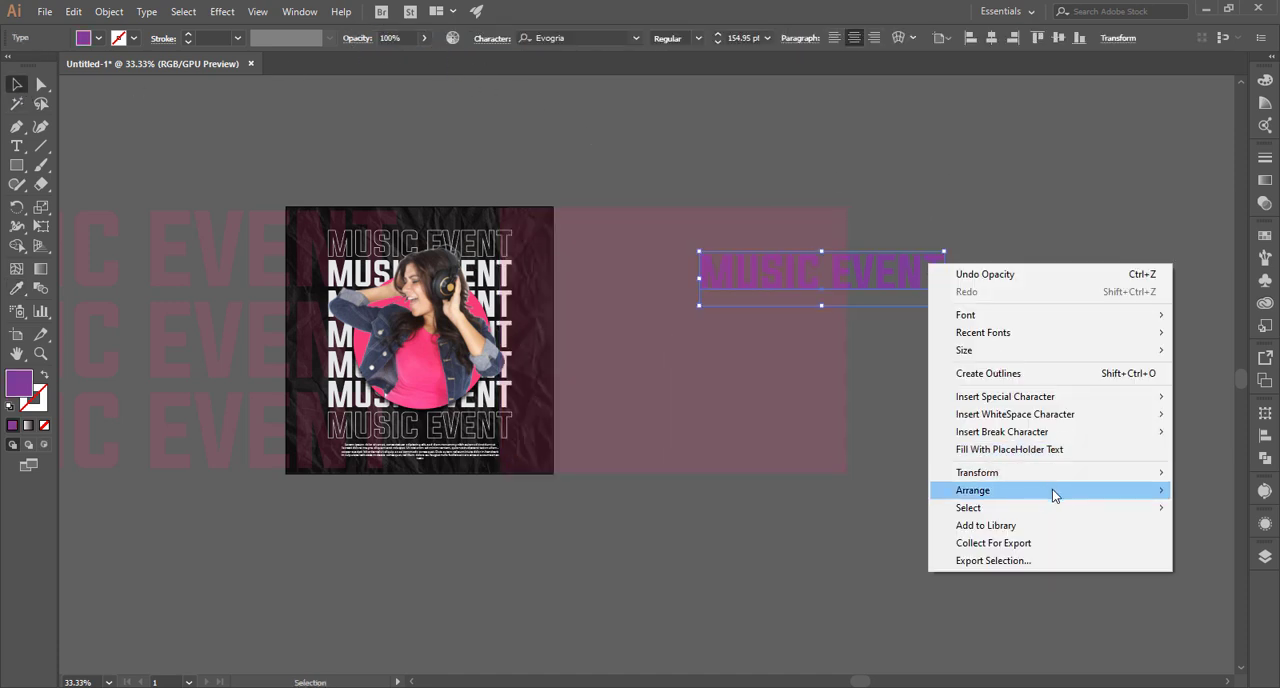
{"action": "mouse_move", "coordinate": [1050, 492]}
{"action": "left_click", "coordinate": [876, 493]}
Enlarge the purple MUSIC EVENT line to about 377 pt over the faded rectangle and stack two evenly spaced copies below it.
{"action": "left_click_drag", "start_coordinate": [866, 285], "coordinate": [646, 236]}
{"action": "left_click_drag", "start_coordinate": [757, 263], "coordinate": [1105, 340]}
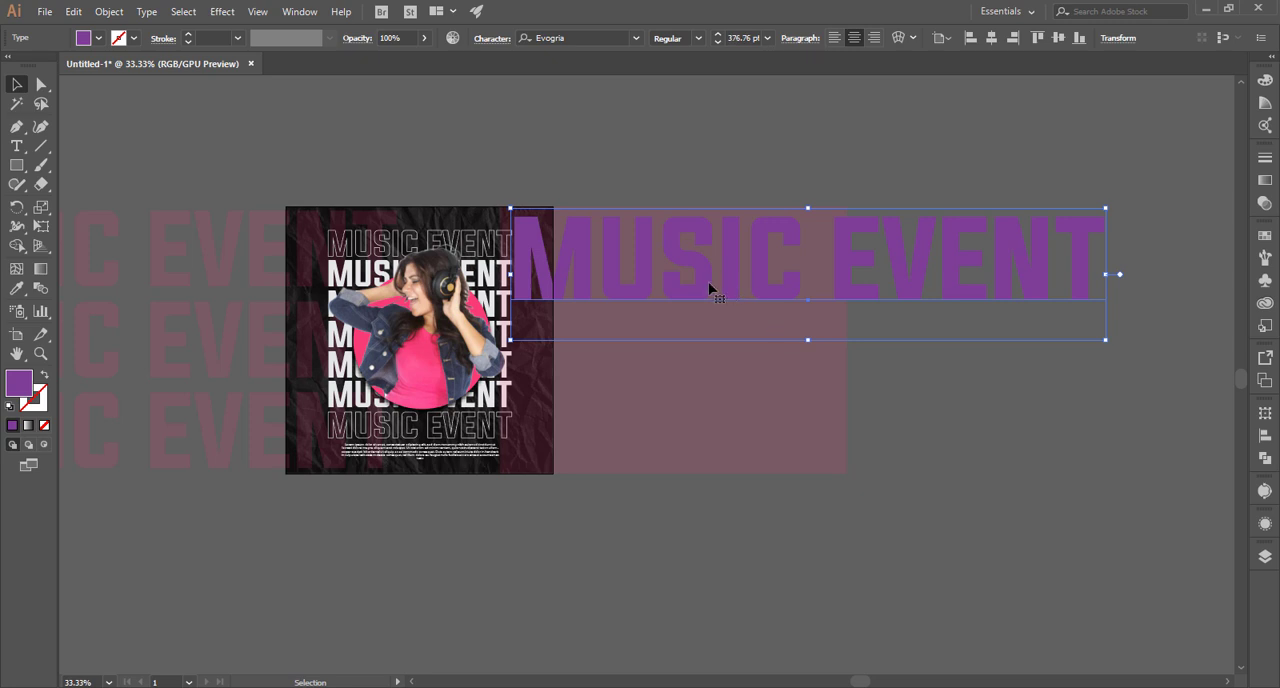
{"action": "left_click_drag", "start_coordinate": [708, 289], "coordinate": [727, 388]}
{"action": "key", "text": "ctrl+d"}
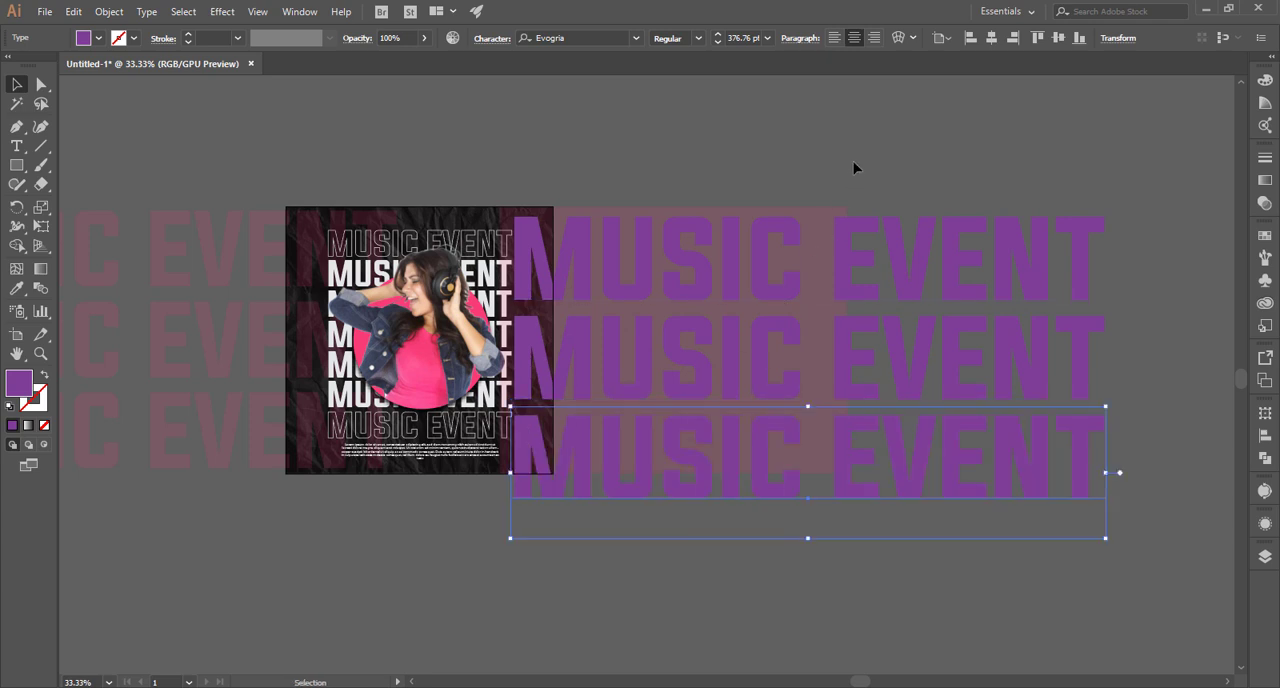
Convert the three purple MUSIC EVENT lines to outlines and subtract them from the faded pink rectangle with Minus Front.
{"action": "left_click_drag", "start_coordinate": [857, 166], "coordinate": [966, 497]}
{"action": "right_click", "coordinate": [964, 494]}
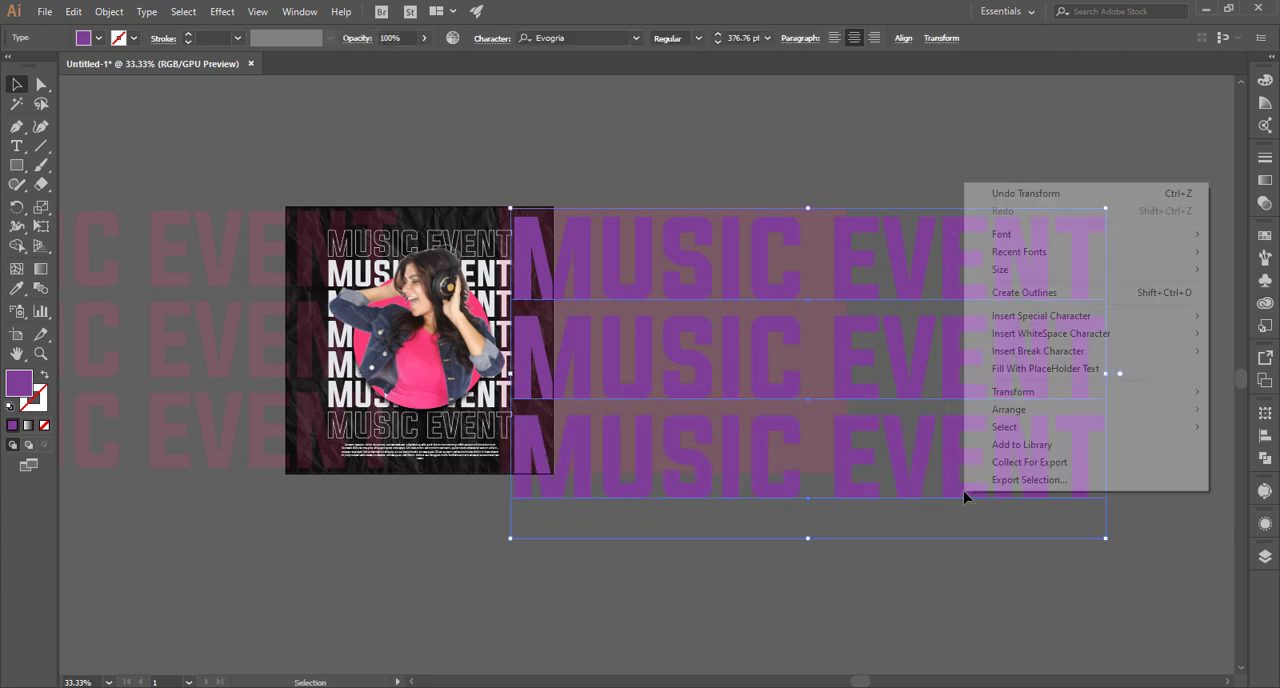
{"action": "left_click", "coordinate": [1024, 292]}
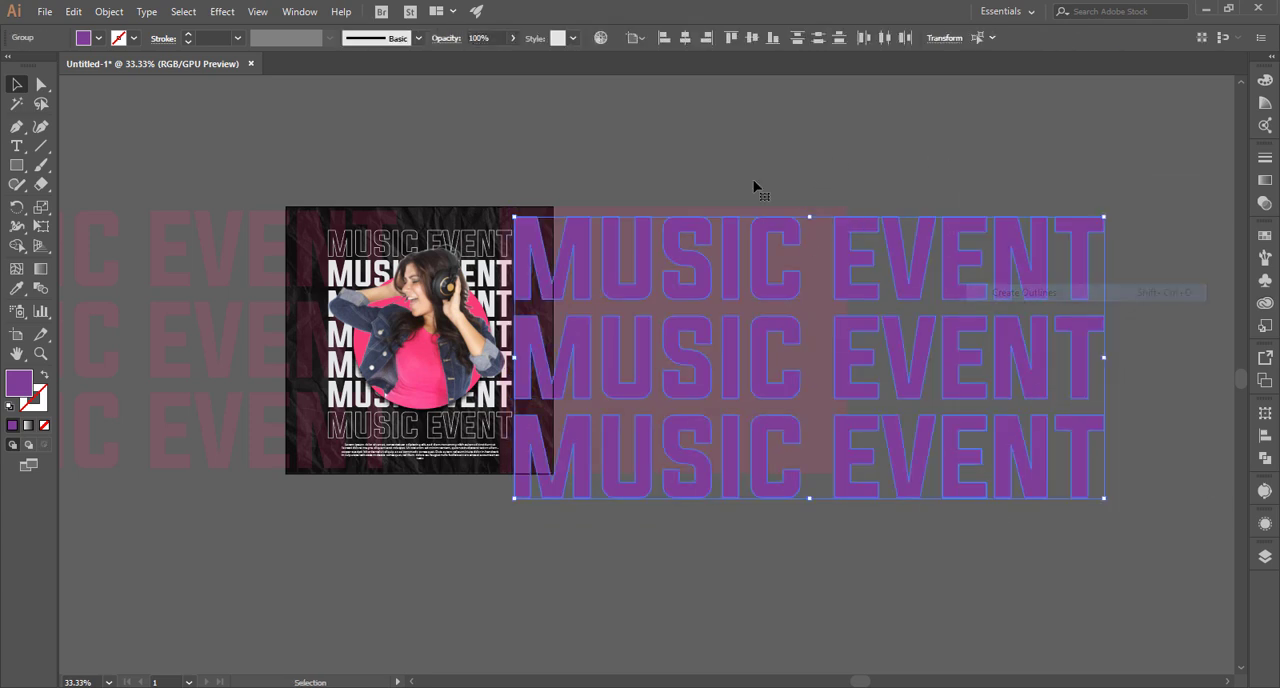
{"action": "left_click", "coordinate": [823, 254], "text": "shift"}
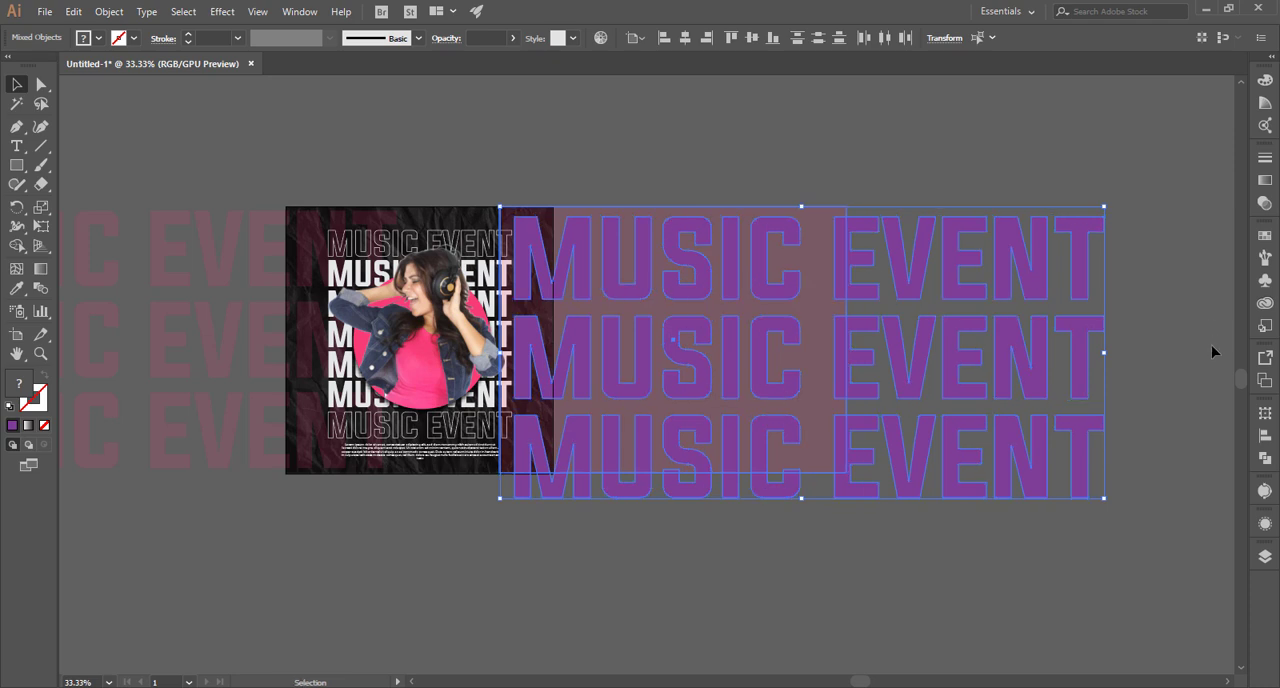
{"action": "left_click", "coordinate": [1263, 458]}
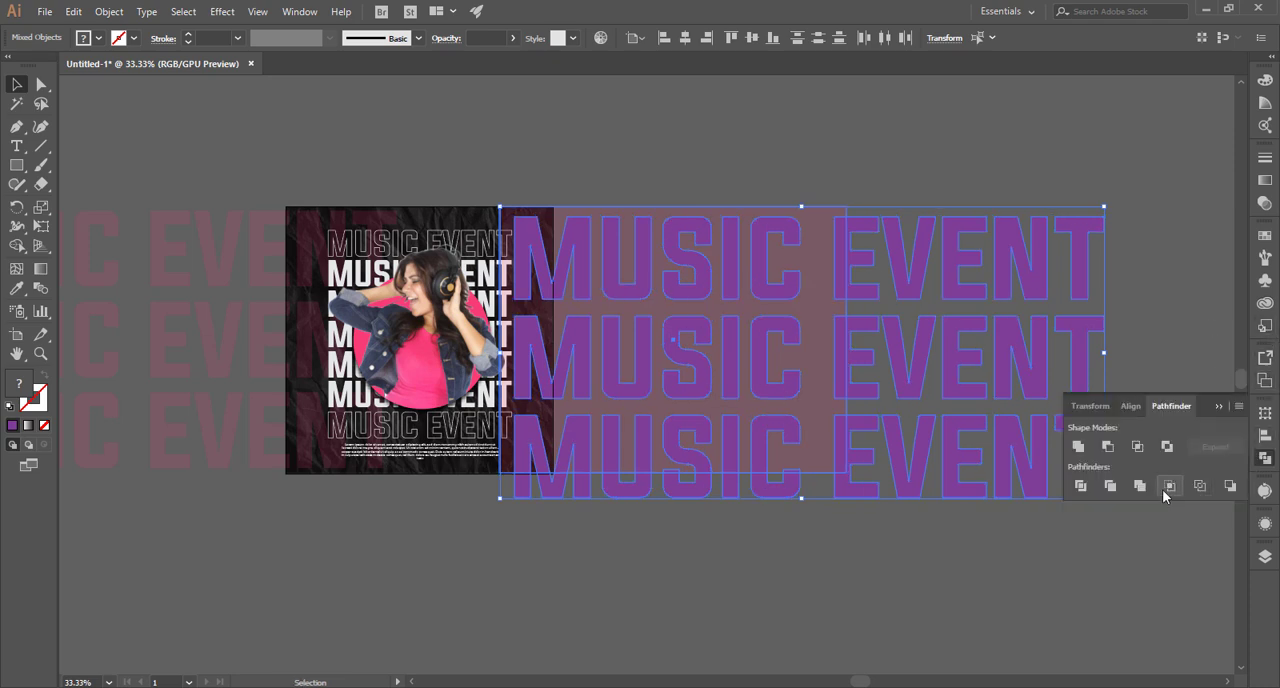
{"action": "left_click", "coordinate": [1108, 447]}
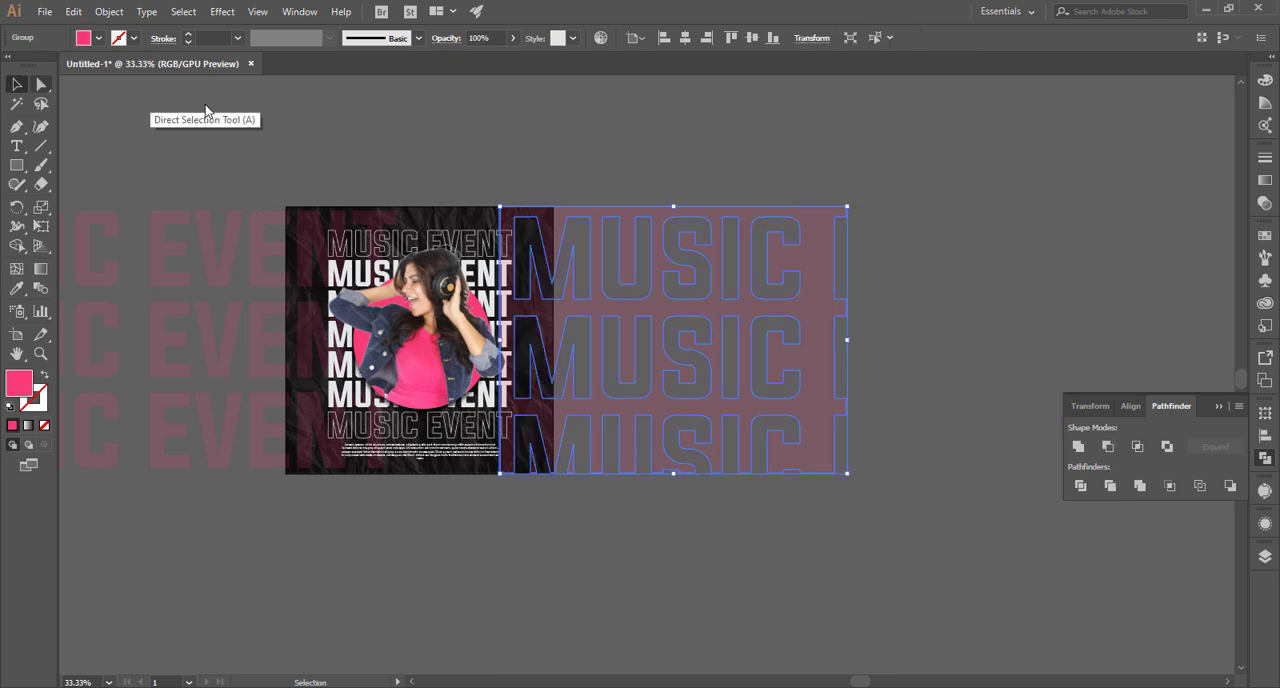
{"action": "left_click", "coordinate": [417, 154]}
Bring the main title and woman group to the front and shift the pink cut-out shape further left over the poster.
{"action": "left_click", "coordinate": [457, 286]}
{"action": "right_click", "coordinate": [457, 286]}
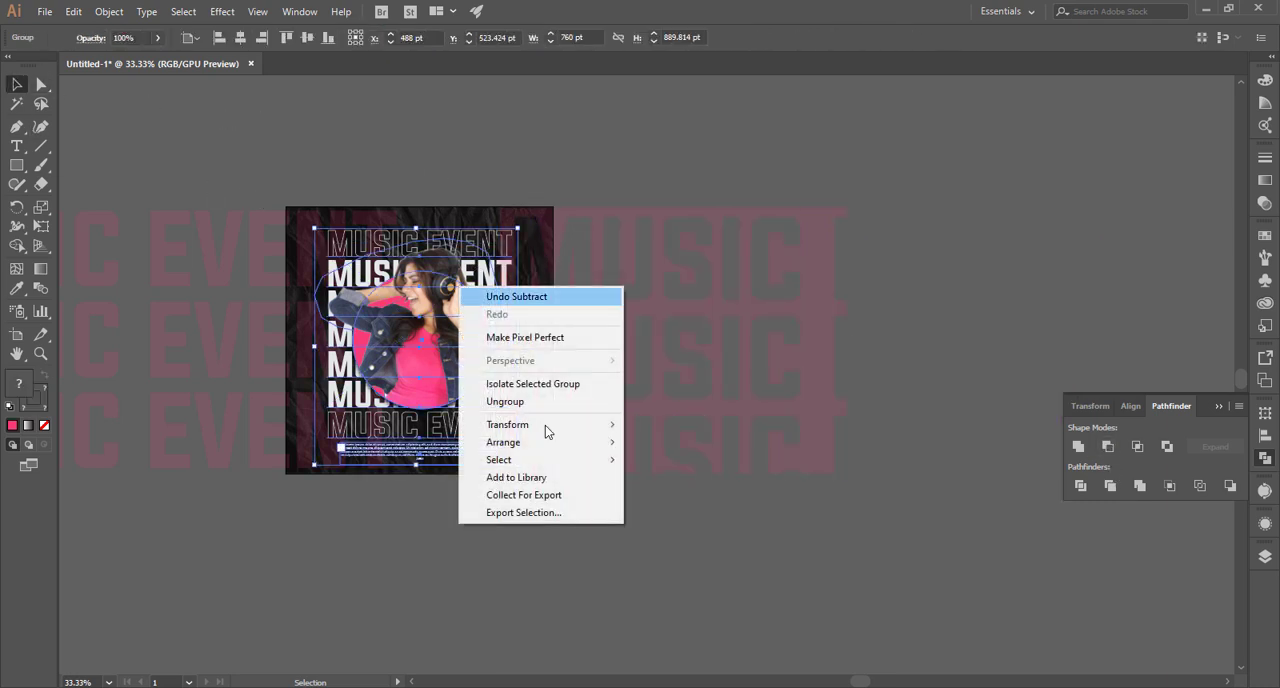
{"action": "left_click", "coordinate": [648, 445]}
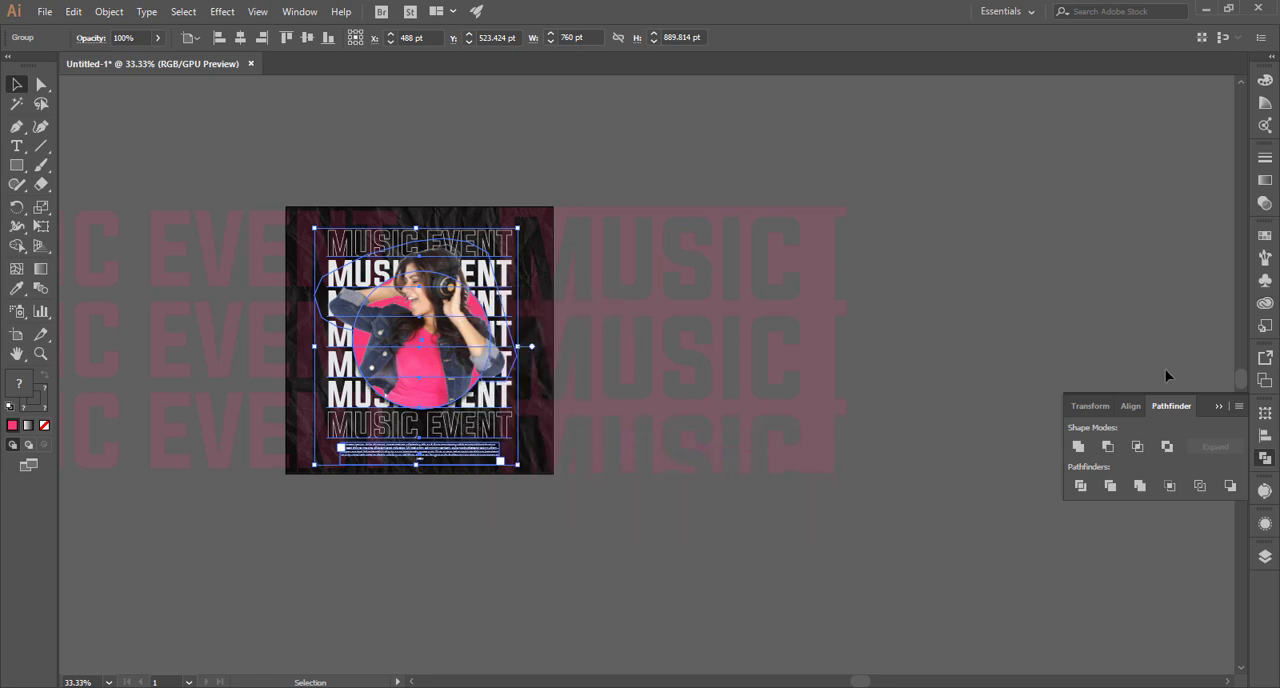
{"action": "left_click", "coordinate": [1217, 406]}
{"action": "left_click", "coordinate": [403, 181]}
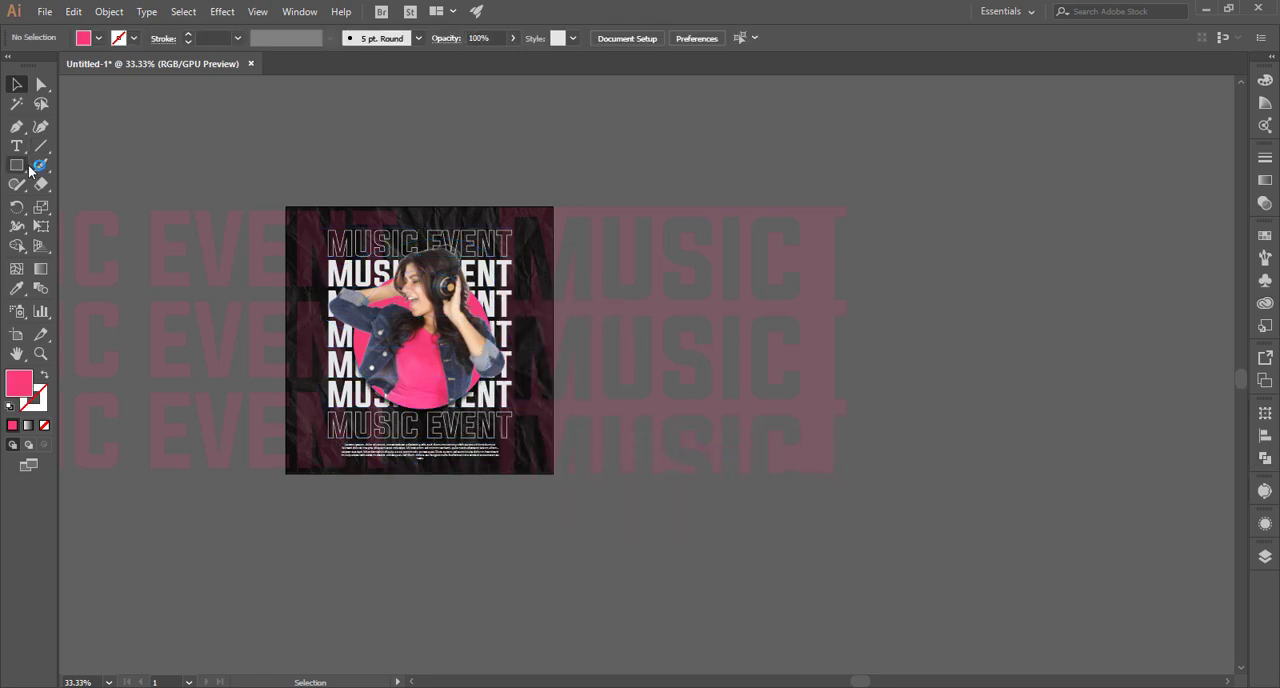
{"action": "left_click_drag", "start_coordinate": [630, 227], "coordinate": [580, 217]}
{"action": "left_click", "coordinate": [555, 158]}
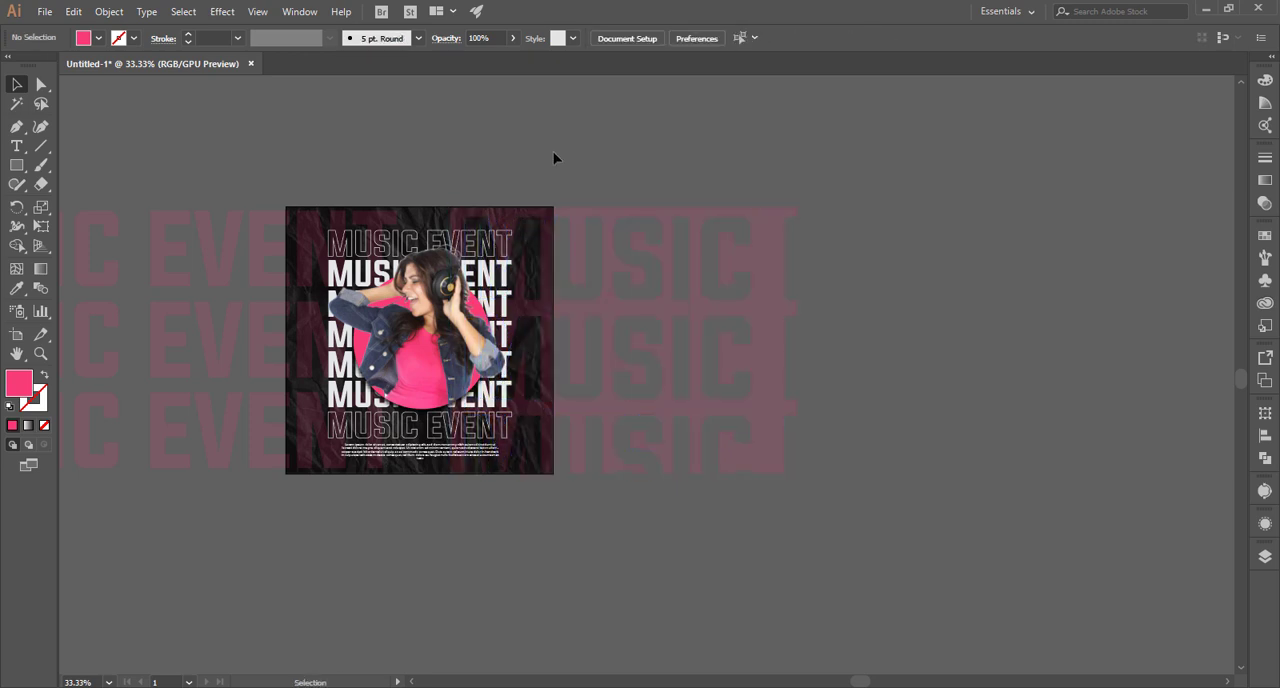
Draw a 1000 × 1000 pt square exactly covering the poster.
{"action": "left_click", "coordinate": [16, 165]}
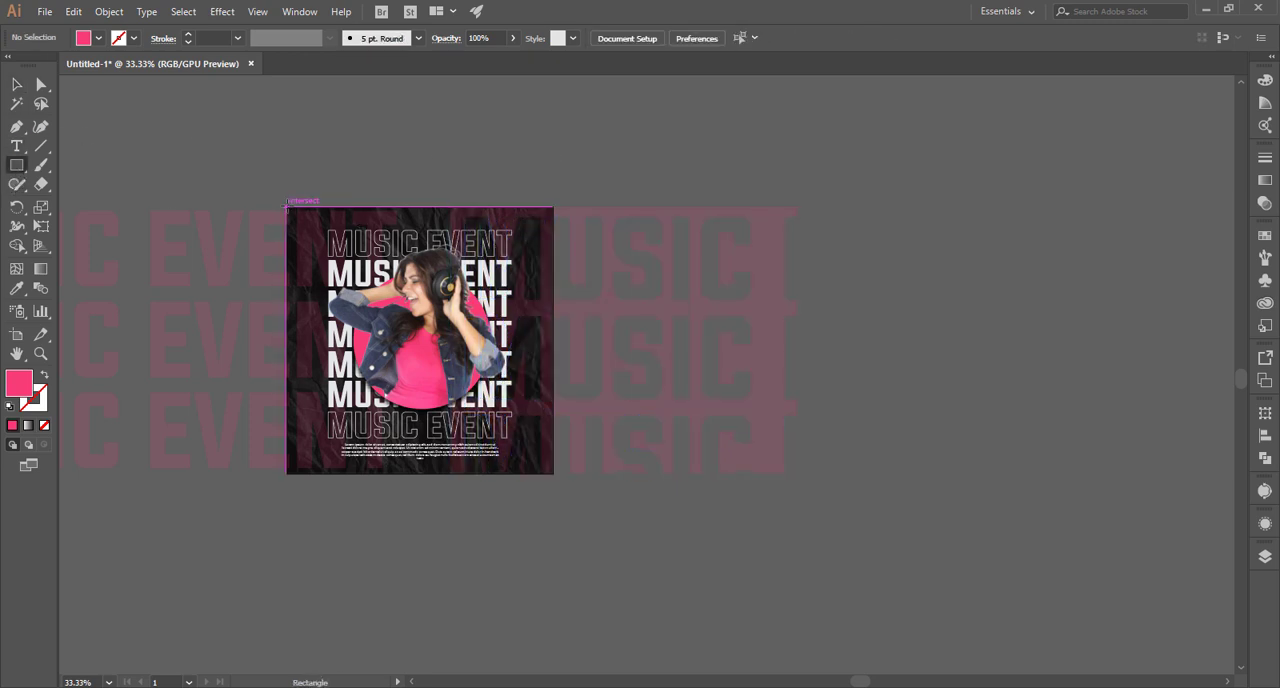
{"action": "mouse_move", "coordinate": [285, 205]}
{"action": "left_mouse_down"}
{"action": "mouse_move", "coordinate": [555, 406]}
{"action": "mouse_move", "coordinate": [552, 474]}
{"action": "left_mouse_up"}
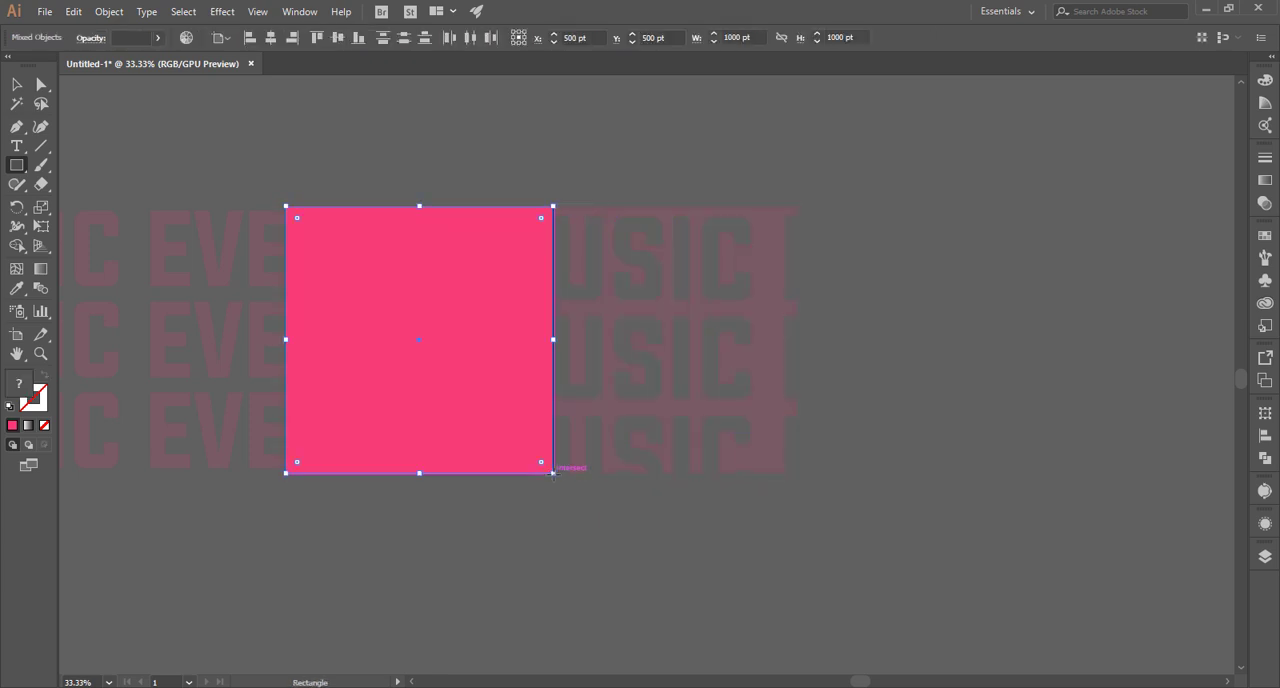
{"action": "key", "text": "v"}
Unlock all objects and clip the whole artwork to the poster-sized square with a clipping mask.
{"action": "scroll", "coordinate": [364, 523], "scroll_direction": "up", "scroll_amount": 2}
{"action": "scroll", "coordinate": [420, 512], "scroll_direction": "down", "scroll_amount": 2}
{"action": "scroll", "coordinate": [420, 516], "scroll_direction": "down", "scroll_amount": 4}
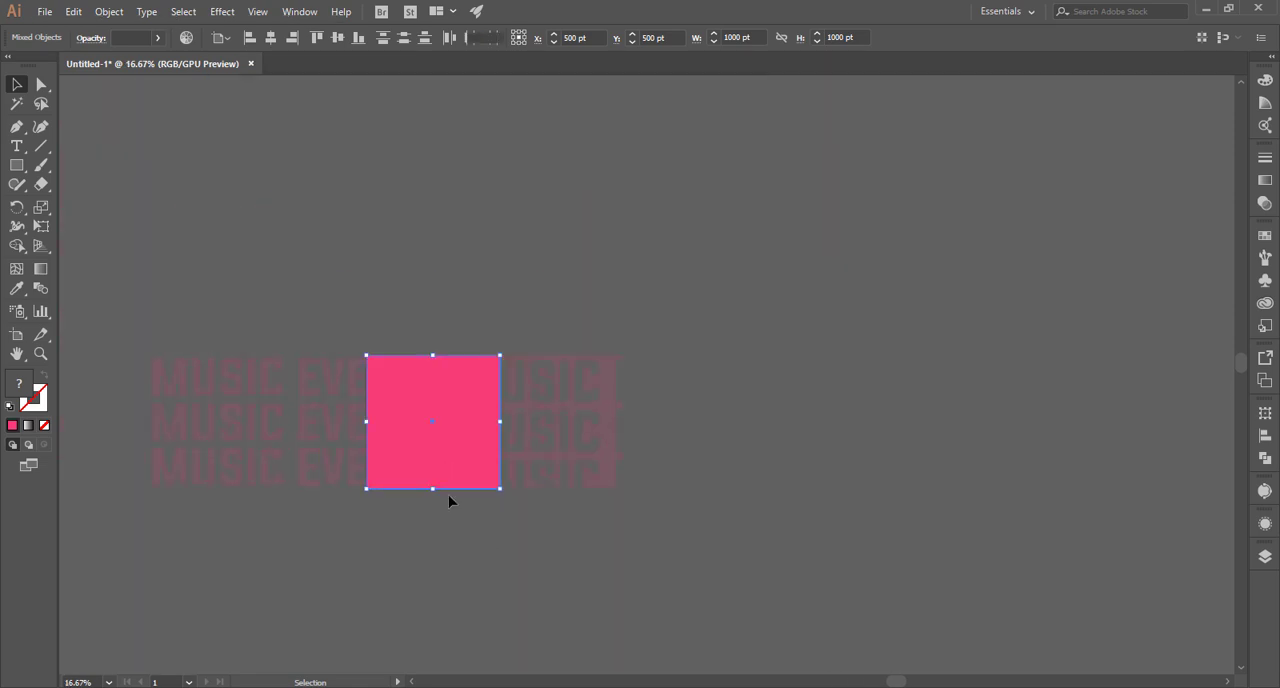
{"action": "left_click", "coordinate": [731, 583]}
{"action": "key", "text": "ctrl+alt+2"}
{"action": "right_click", "coordinate": [391, 426]}
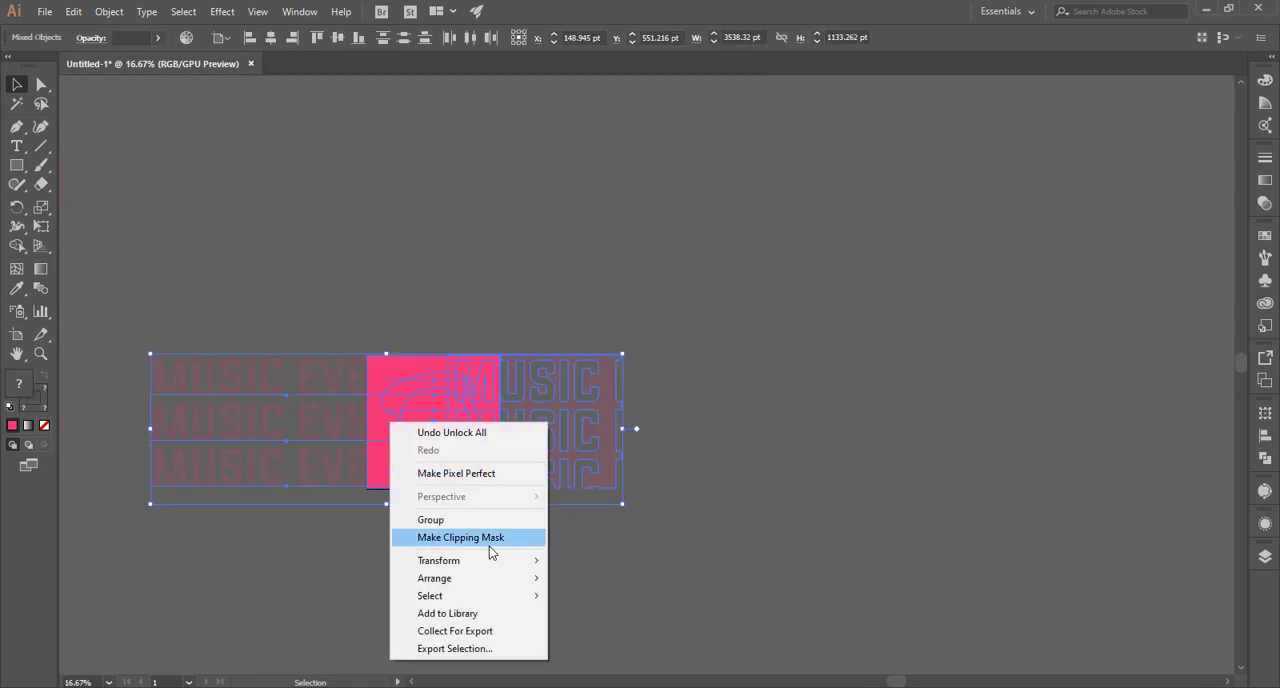
{"action": "left_click", "coordinate": [489, 545]}
{"action": "left_click", "coordinate": [490, 525]}
{"action": "key", "text": "ctrl+0"}
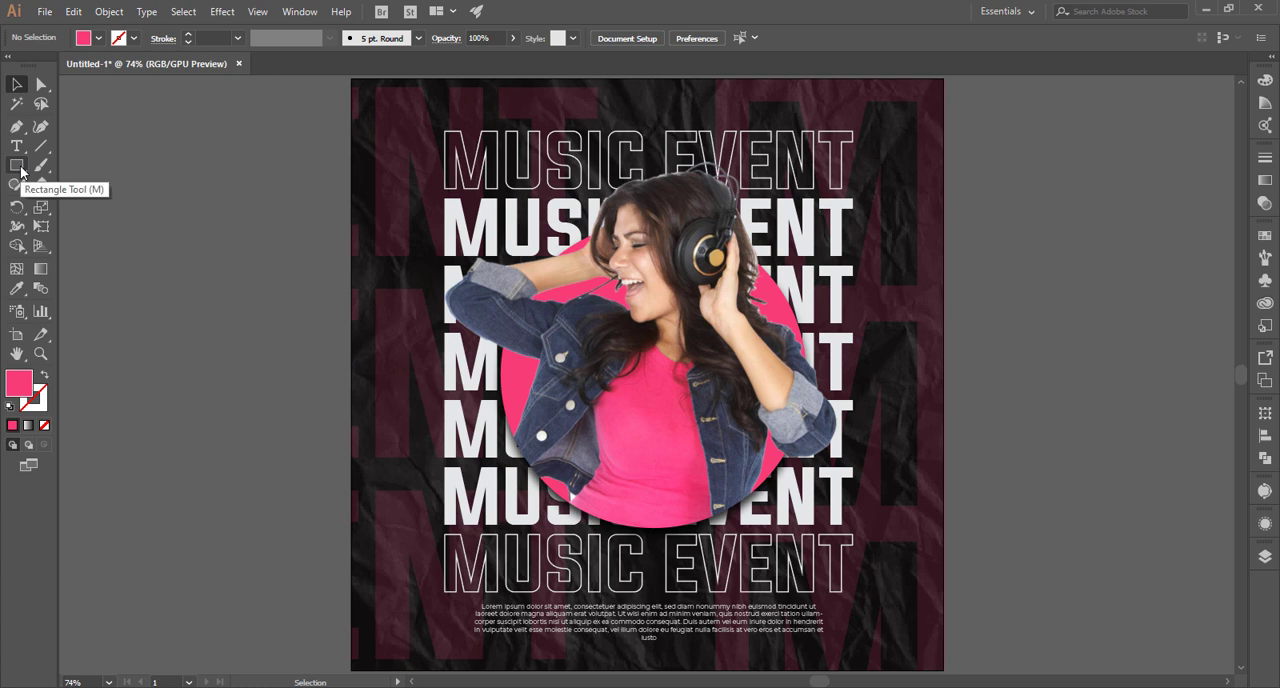
Draw a circle about 11 pt wide on the empty canvas left of the poster and fill it with a near-white swatch.
{"action": "left_click_drag", "start_coordinate": [21, 168], "coordinate": [87, 200]}
{"action": "left_click_drag", "start_coordinate": [171, 212], "coordinate": [174, 214]}
{"action": "key", "text": "v"}
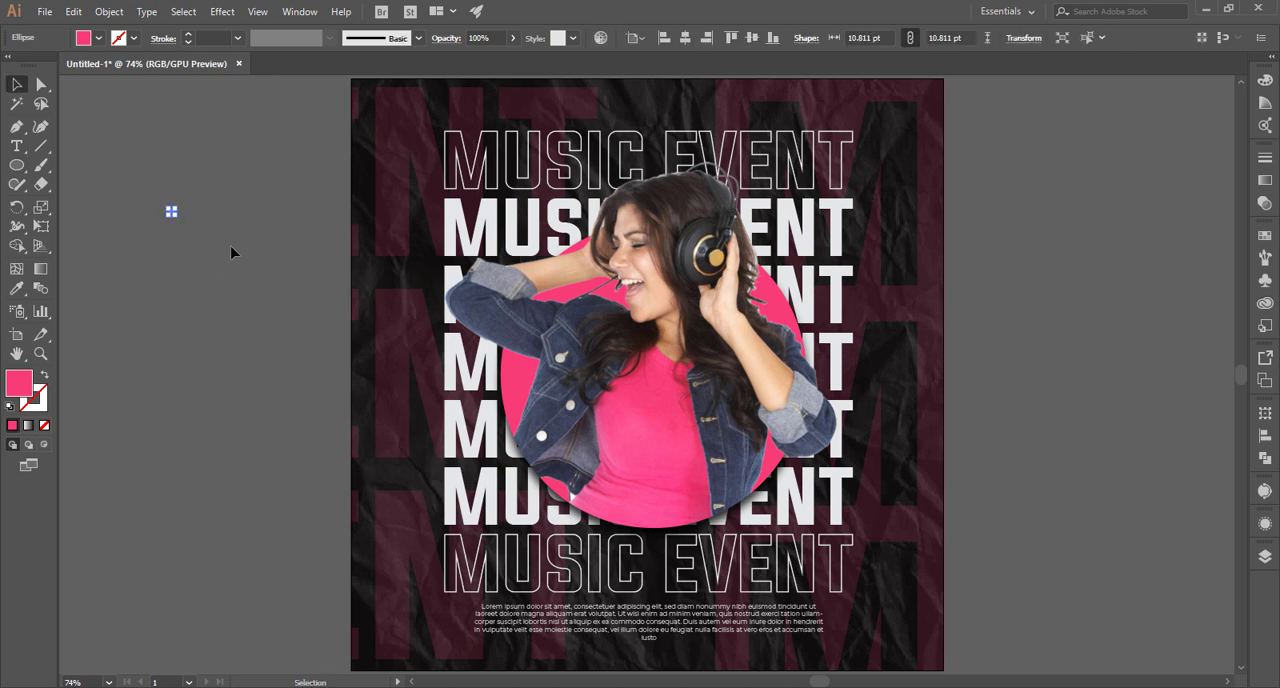
{"action": "left_click", "coordinate": [177, 196]}
{"action": "left_click", "coordinate": [171, 212]}
{"action": "left_click", "coordinate": [98, 39]}
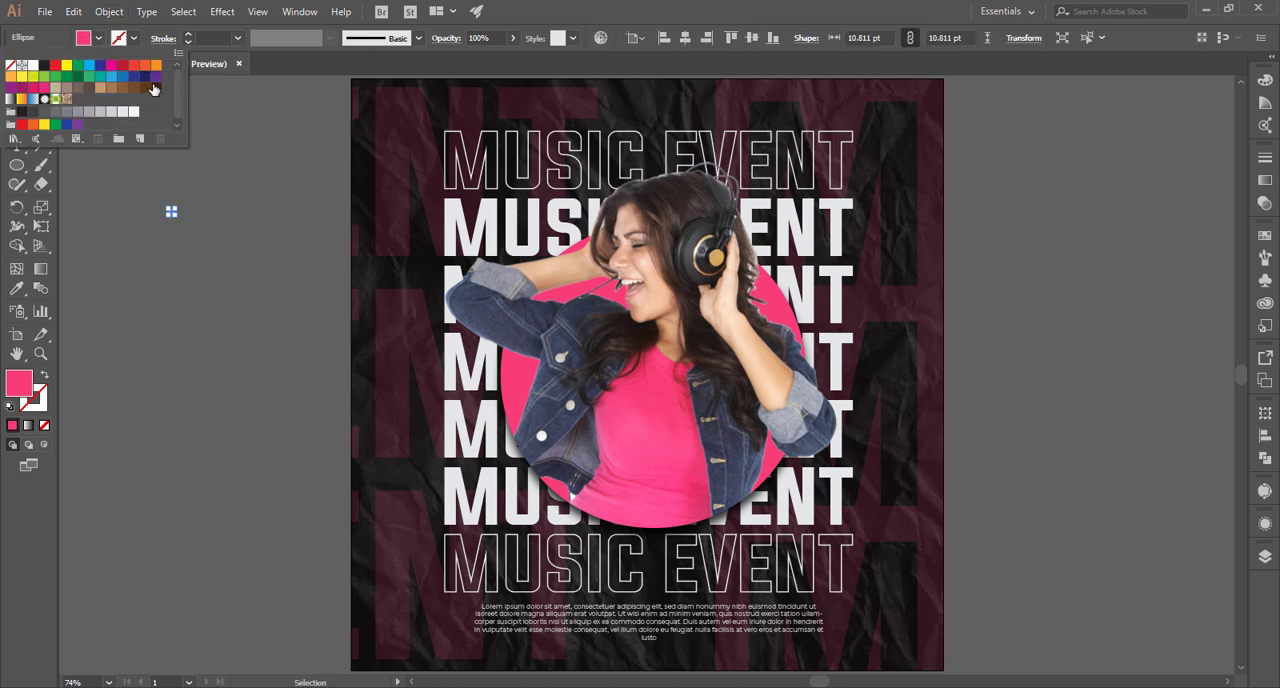
{"action": "left_click", "coordinate": [133, 111]}
{"action": "left_click", "coordinate": [286, 205]}
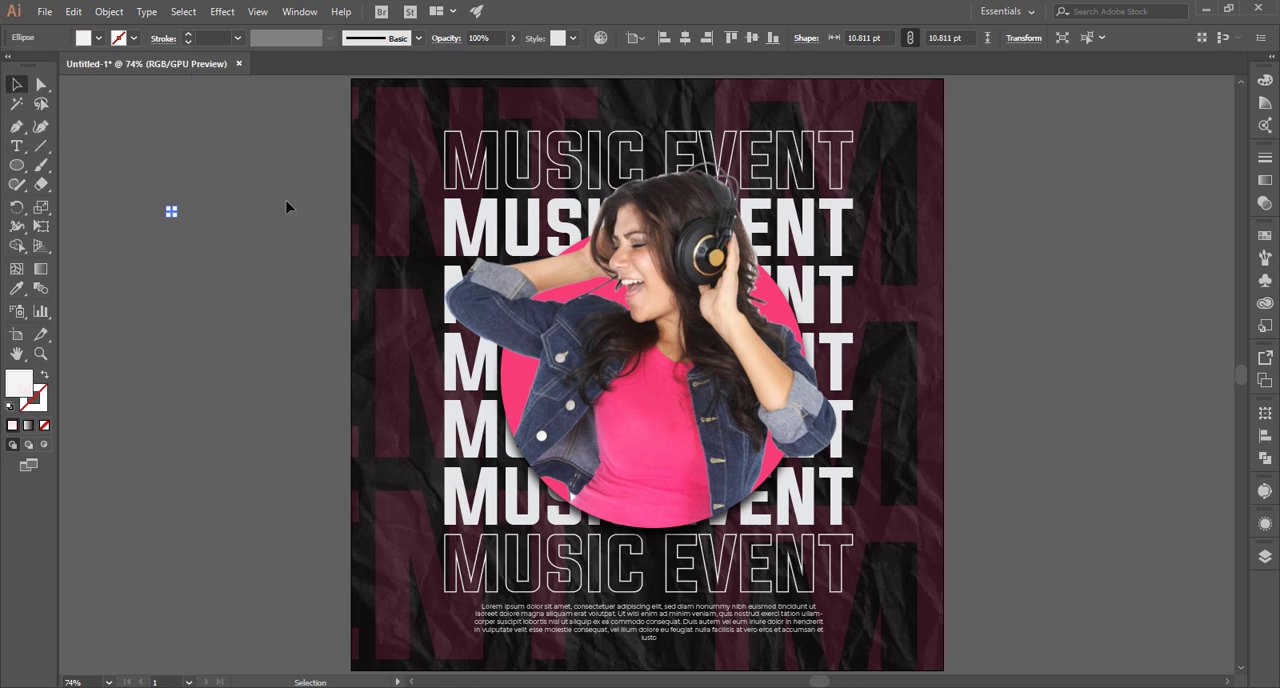
Enlarge the small circle and duplicate it downwards into an evenly spaced column of five dots.
{"action": "left_click", "coordinate": [171, 212]}
{"action": "scroll", "coordinate": [171, 212], "scroll_direction": "up", "scroll_amount": 2}
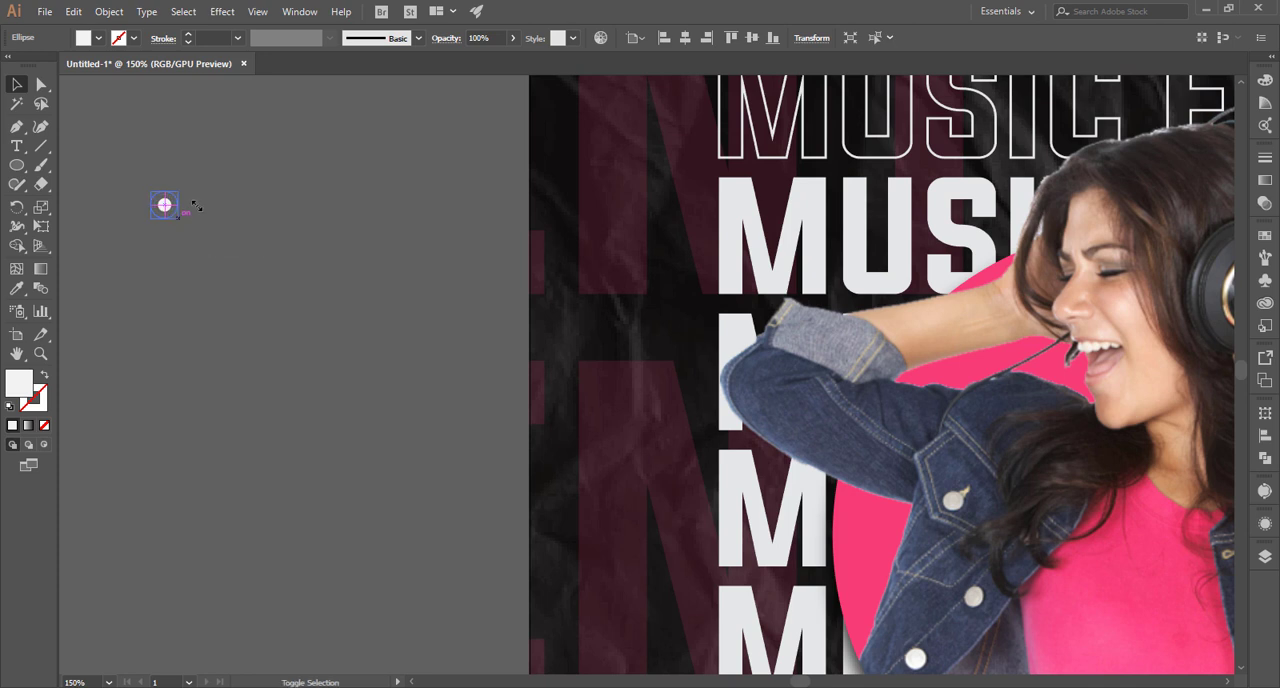
{"action": "left_click", "coordinate": [177, 223]}
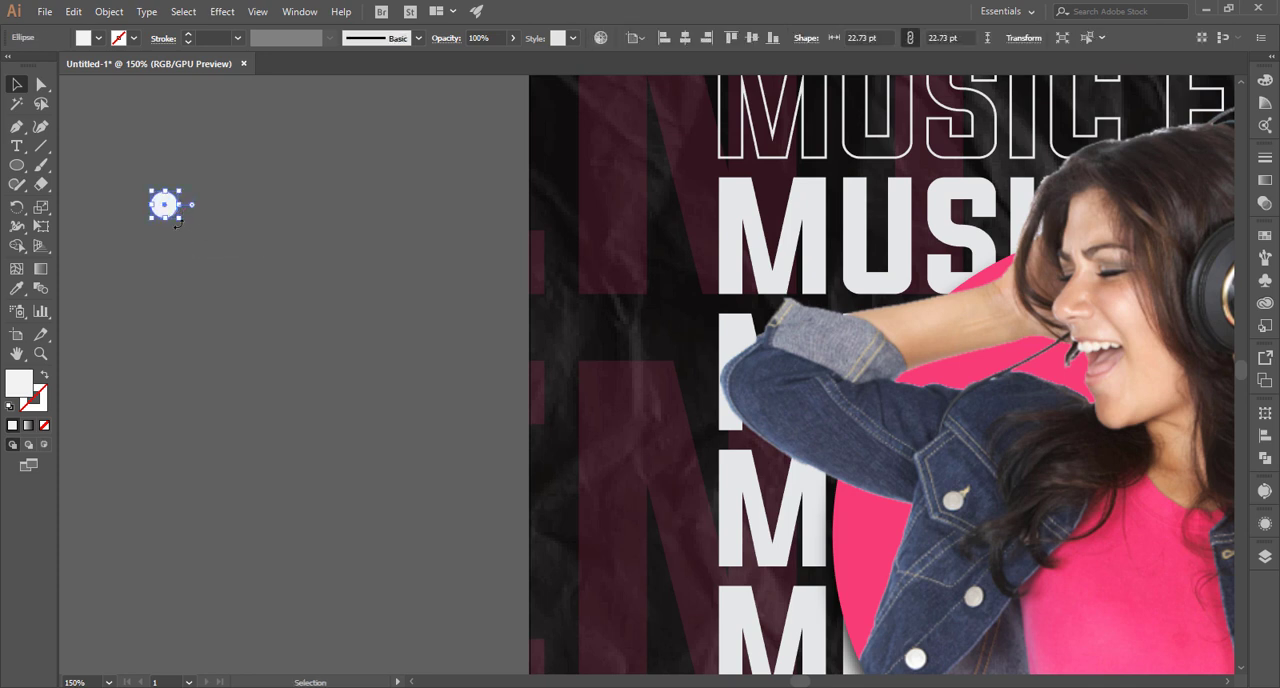
{"action": "left_click_drag", "start_coordinate": [180, 221], "coordinate": [150, 365]}
{"action": "left_click", "coordinate": [194, 212]}
{"action": "key", "text": "ctrl+d"}
{"action": "key", "text": "ctrl+d"}
{"action": "key", "text": "ctrl+d"}
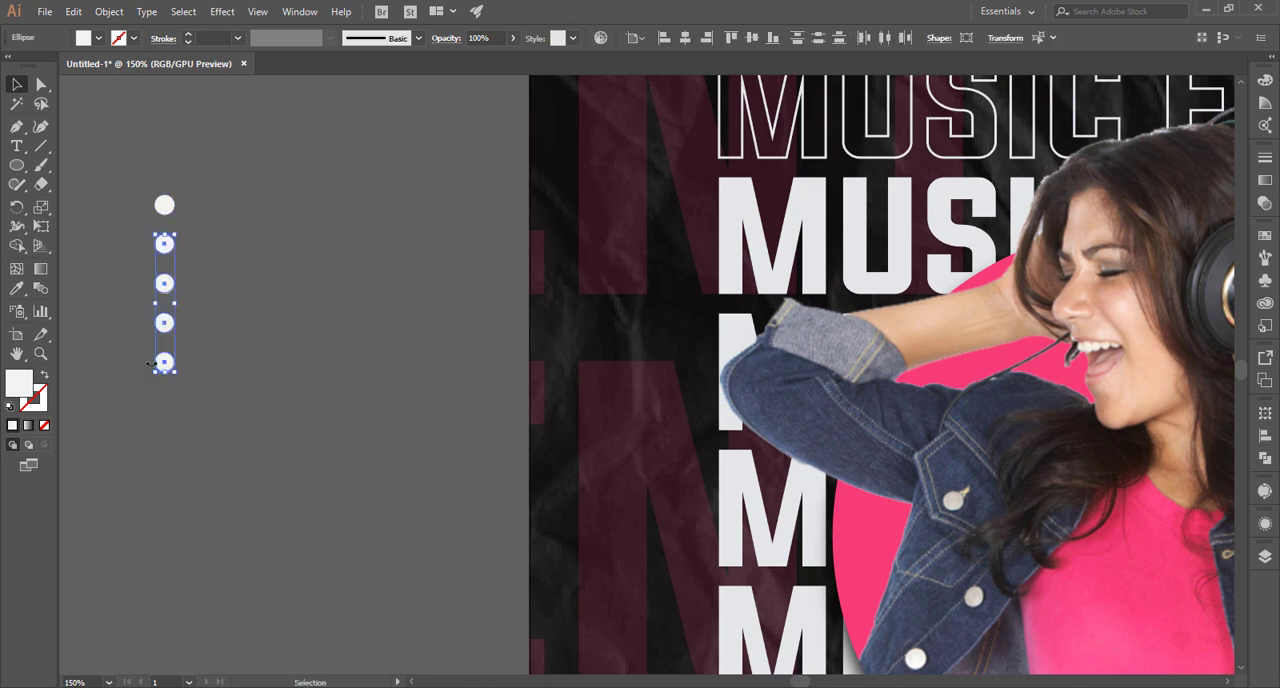
Add a second column of five dots right beside the first, staggered one dot lower.
{"action": "left_click_drag", "start_coordinate": [169, 325], "coordinate": [190, 370]}
{"action": "key", "text": "ctrl+z"}
{"action": "left_click_drag", "start_coordinate": [196, 384], "coordinate": [192, 366]}
{"action": "left_click", "coordinate": [183, 285]}
{"action": "key", "text": "ctrl+0"}
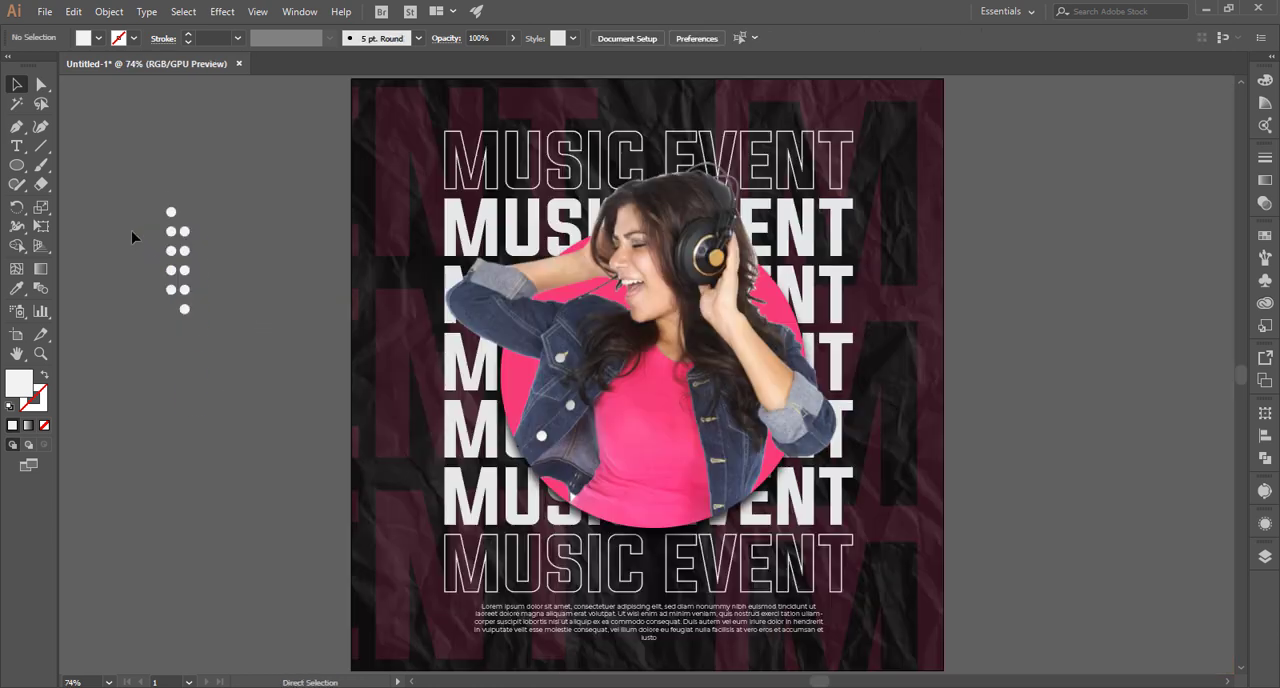
Scale the whole two-column dot pattern down to roughly a third of its size.
{"action": "left_click_drag", "start_coordinate": [120, 180], "coordinate": [203, 356]}
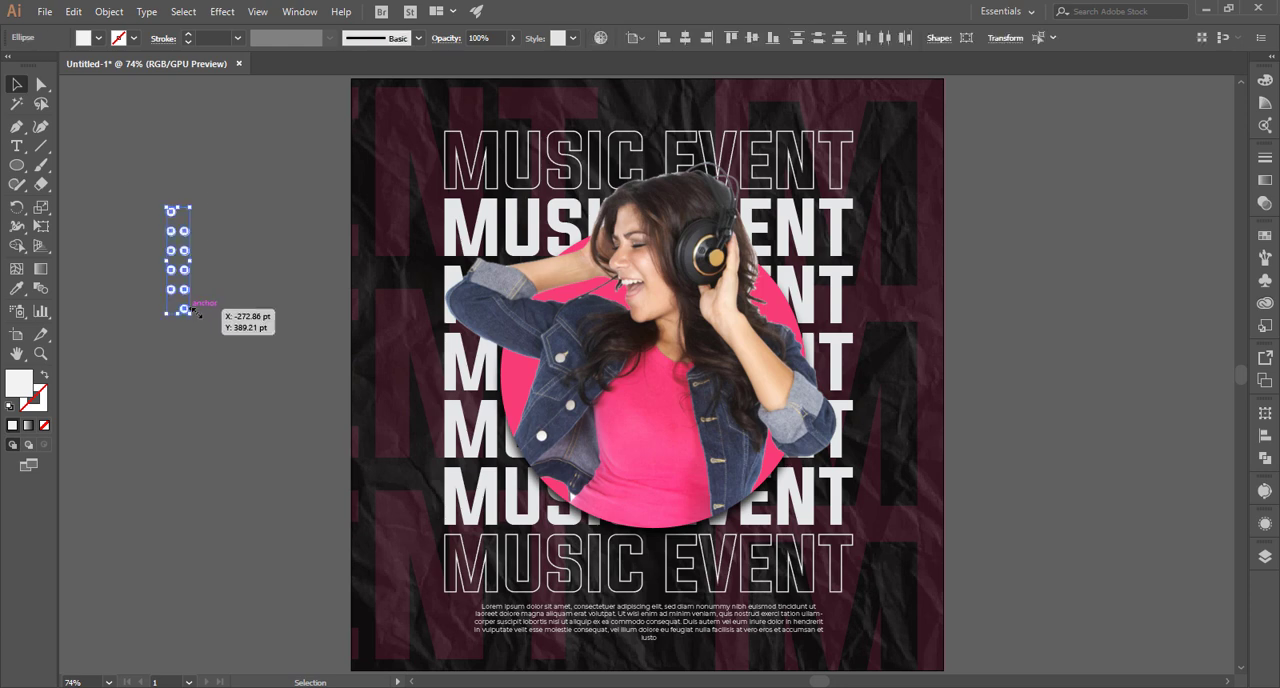
{"action": "scroll", "coordinate": [192, 312], "scroll_direction": "up", "scroll_amount": 6, "text": "alt"}
{"action": "left_click_drag", "start_coordinate": [300, 333], "coordinate": [263, 284]}
{"action": "scroll", "coordinate": [263, 286], "scroll_direction": "down", "scroll_amount": 4, "text": "alt"}
{"action": "scroll", "coordinate": [263, 286], "scroll_direction": "down", "scroll_amount": 3}
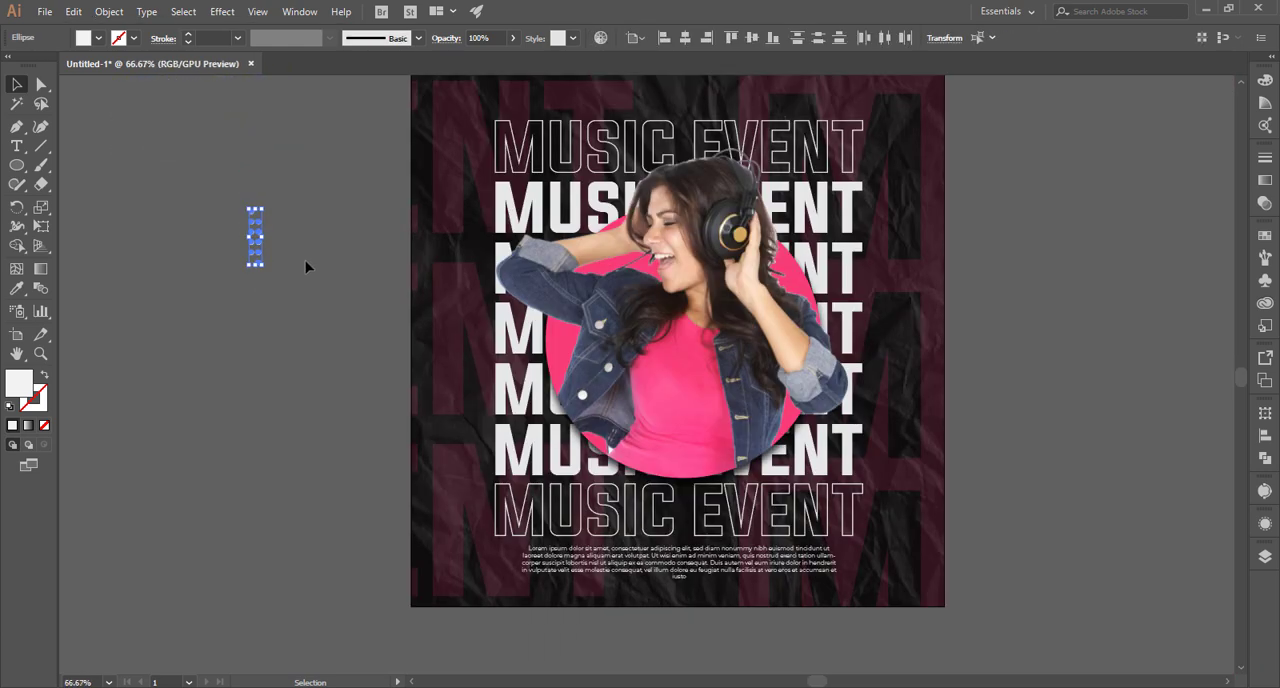
{"action": "left_click", "coordinate": [305, 262]}
{"action": "key", "text": "ctrl+0"}
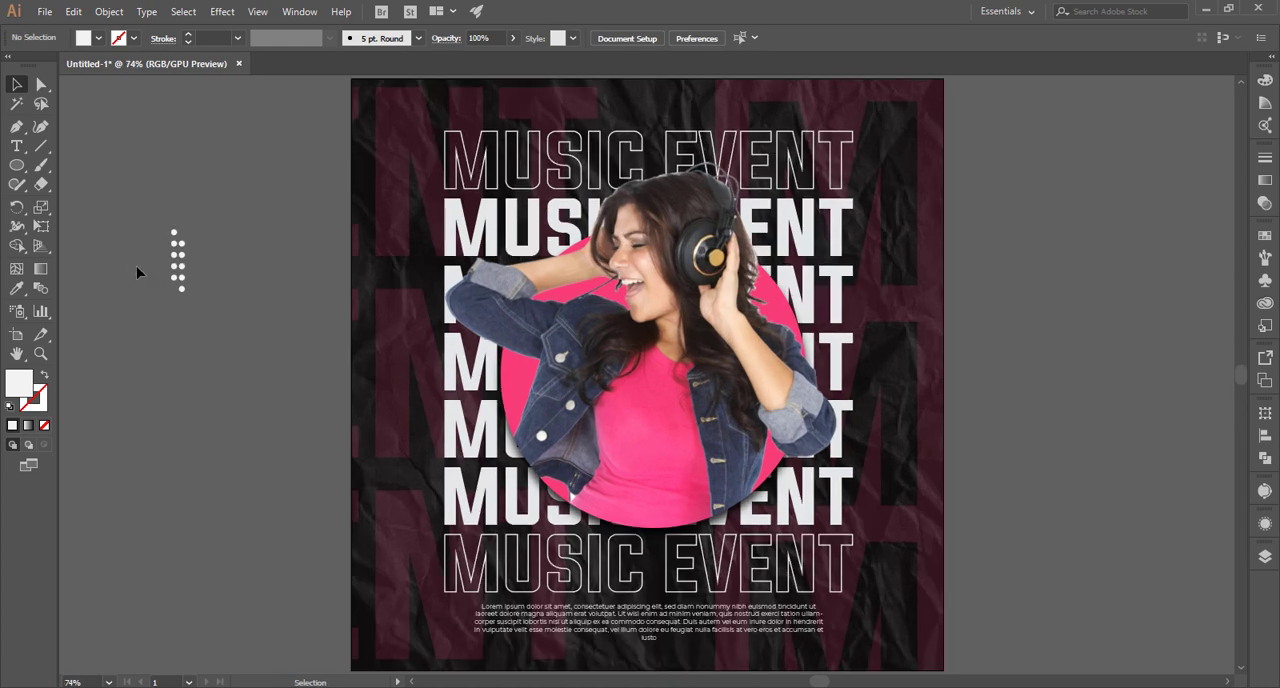
{"action": "scroll", "coordinate": [134, 270], "scroll_direction": "up", "scroll_amount": 4, "text": "alt"}
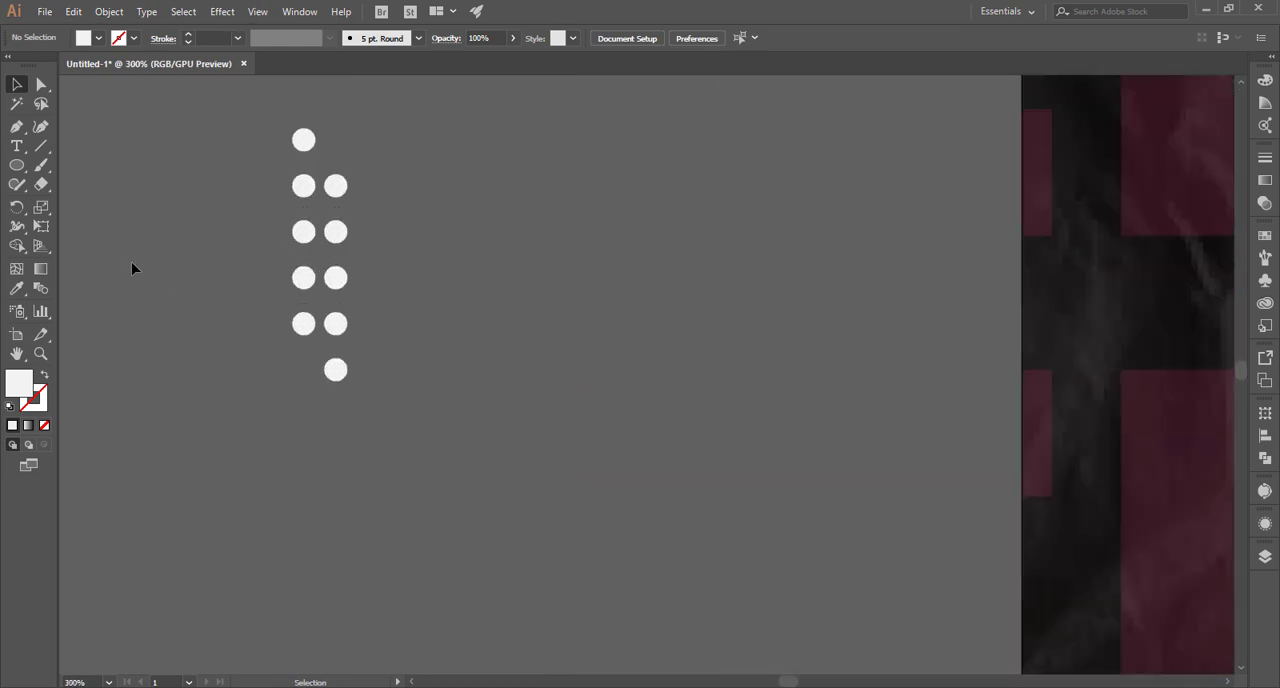
{"action": "key", "text": "ctrl+a"}
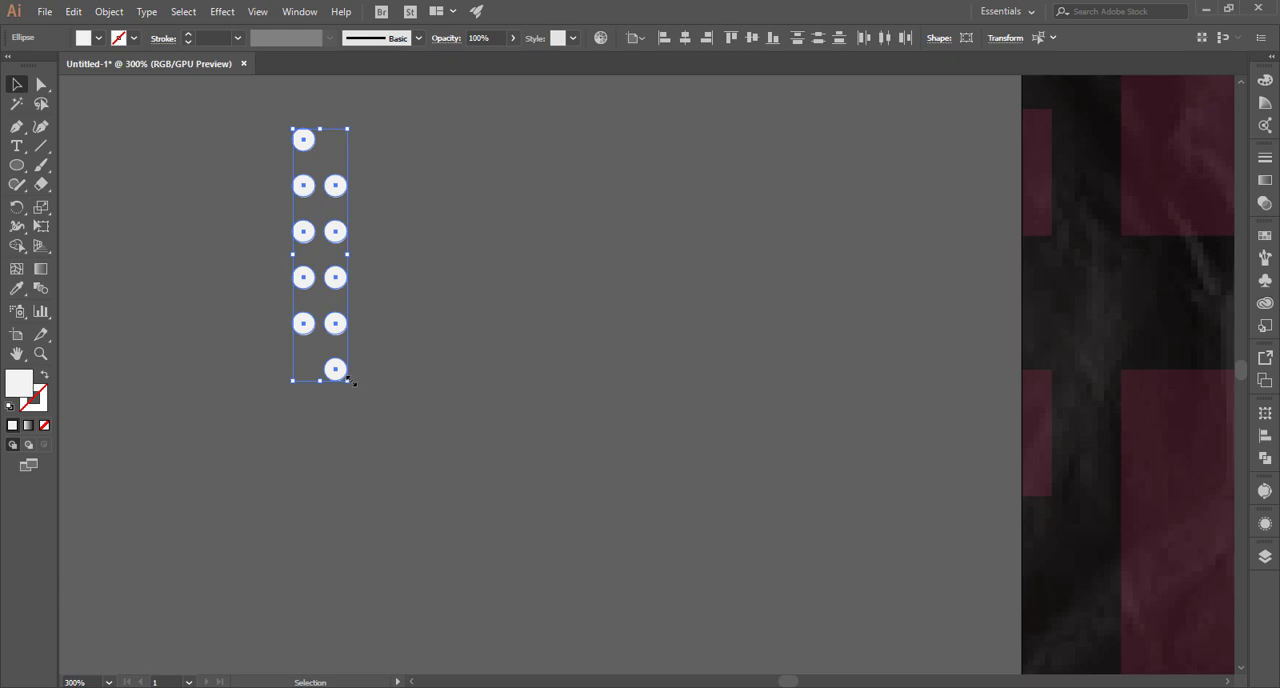
{"action": "left_click_drag", "start_coordinate": [352, 381], "coordinate": [336, 352]}
{"action": "left_click", "coordinate": [334, 369]}
{"action": "key", "text": "ctrl+0"}
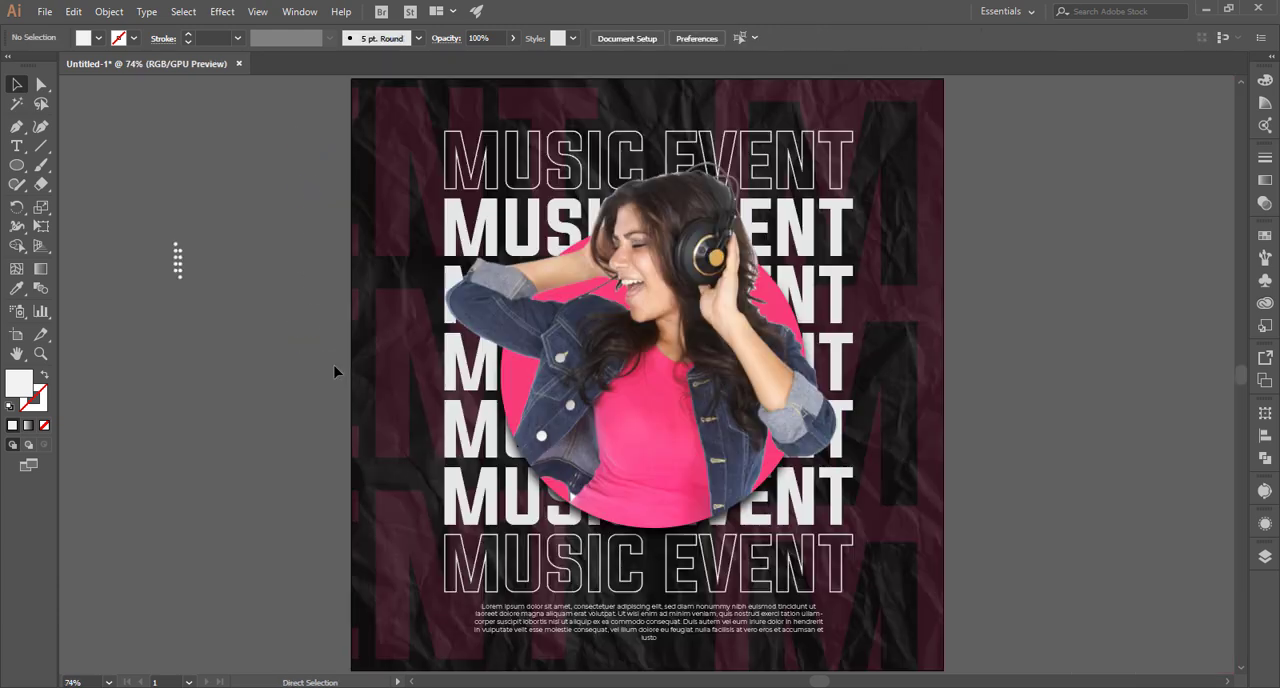
Move the second dot column slightly to the right to widen the gap between the two columns.
{"action": "scroll", "coordinate": [162, 226], "scroll_direction": "up", "scroll_amount": 5, "text": "alt"}
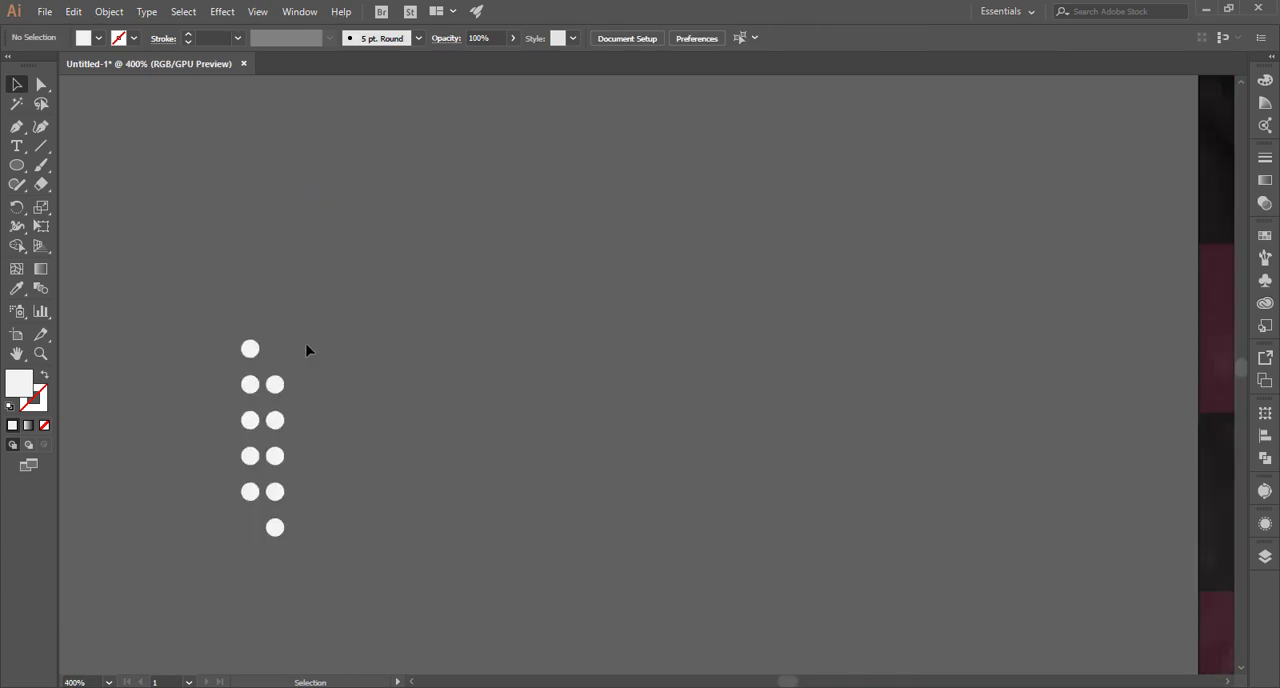
{"action": "left_click_drag", "start_coordinate": [271, 546], "coordinate": [296, 390]}
{"action": "left_click", "coordinate": [181, 302]}
{"action": "key", "text": "ctrl+a"}
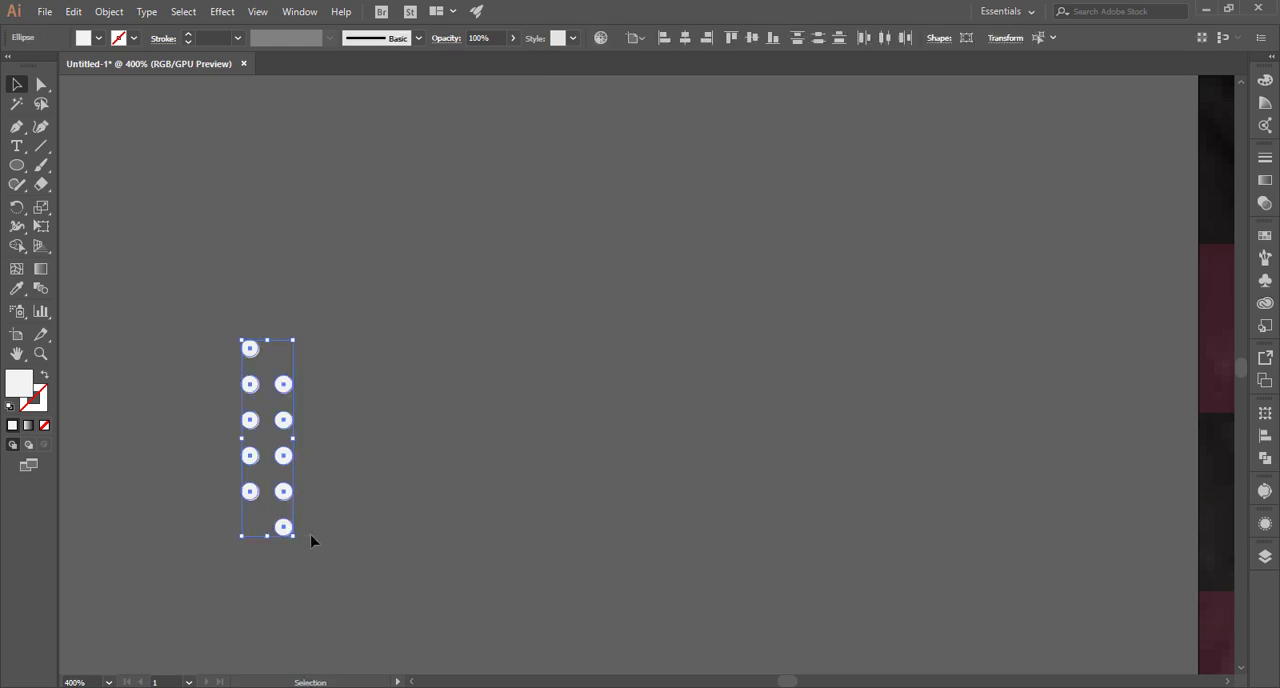
{"action": "key", "text": "ctrl+0"}
{"action": "left_click", "coordinate": [271, 352]}
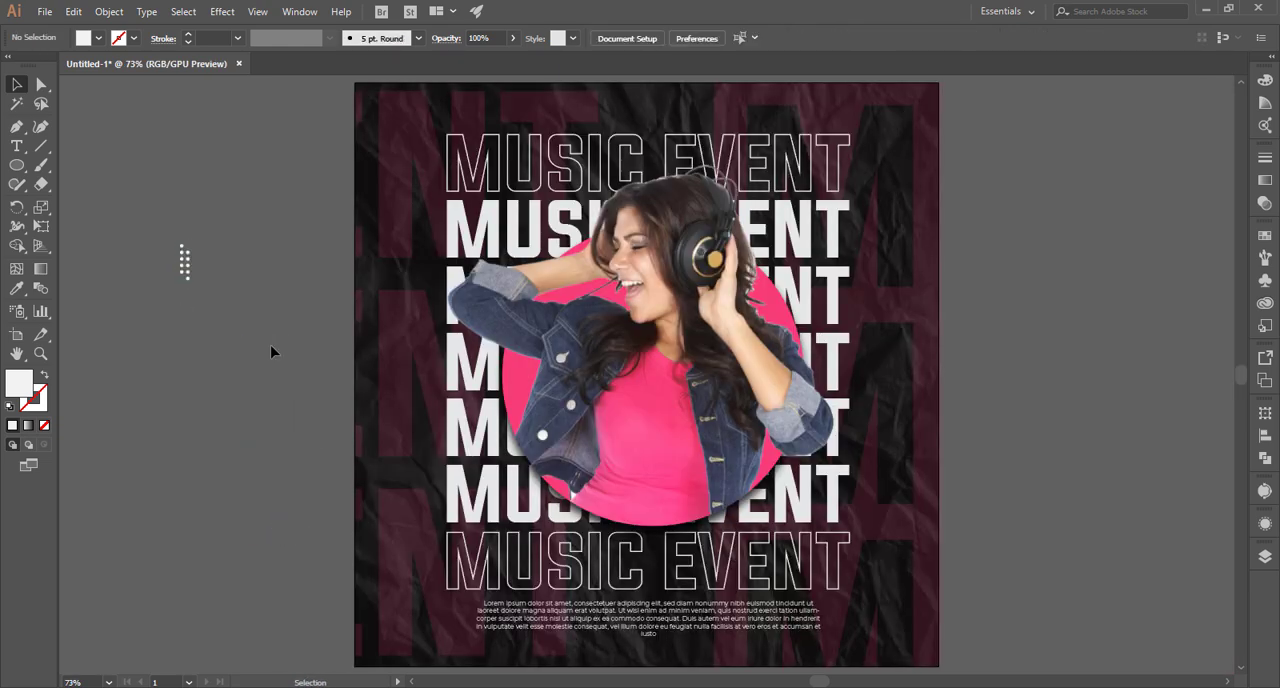
Place the dot pattern, enlarged to dots about 9 pt wide, near the poster's upper left edge and a copy near its lower right corner.
{"action": "left_click_drag", "start_coordinate": [190, 278], "coordinate": [385, 266]}
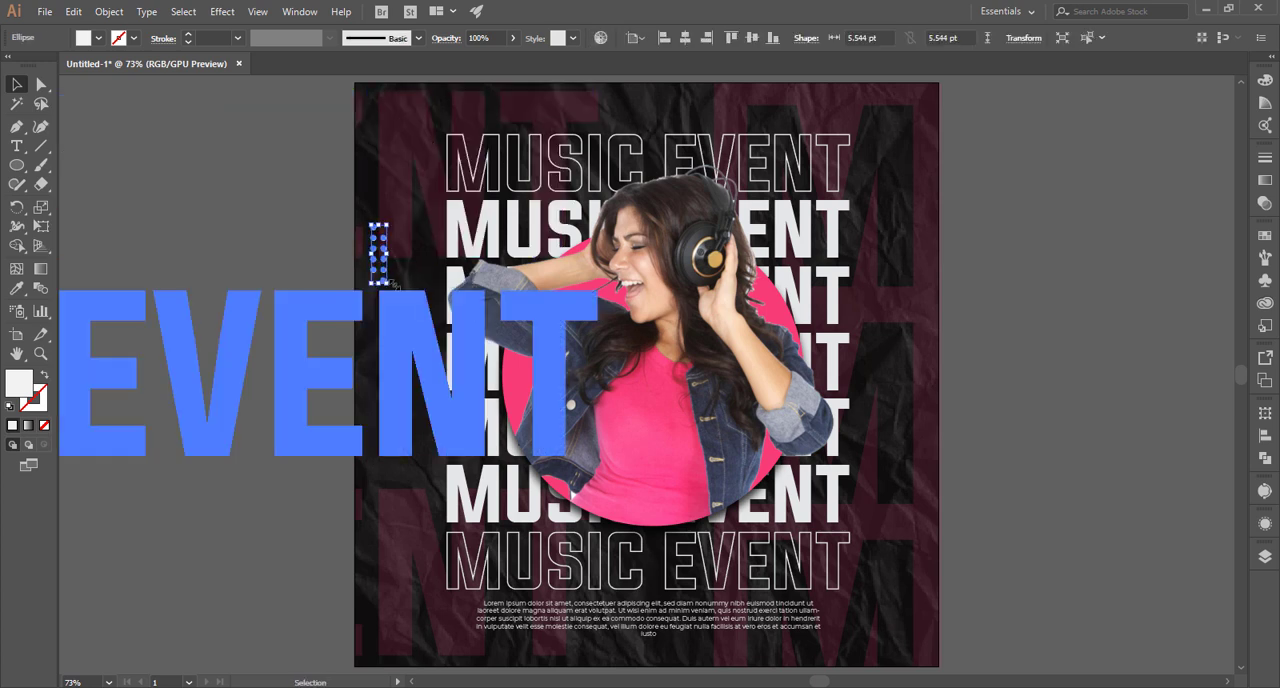
{"action": "left_click", "coordinate": [400, 330]}
{"action": "left_click_drag", "start_coordinate": [377, 257], "coordinate": [908, 612]}
{"action": "left_click", "coordinate": [1026, 509]}
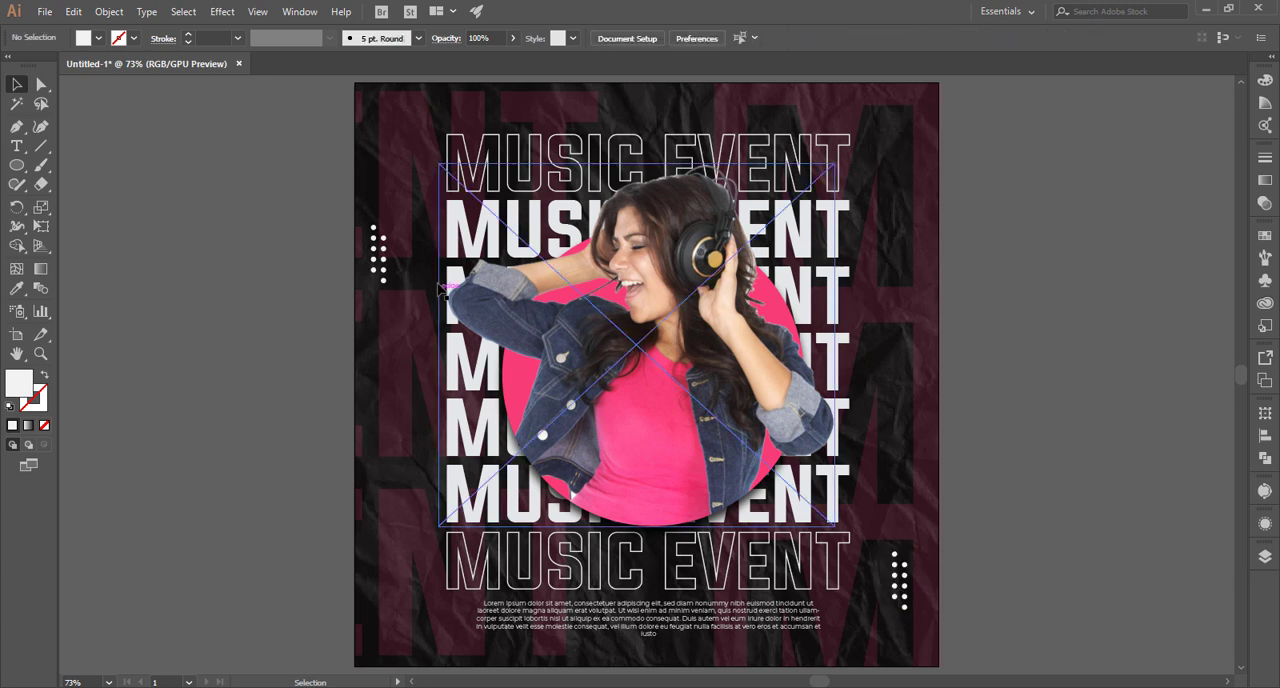
{"action": "left_click", "coordinate": [390, 258]}
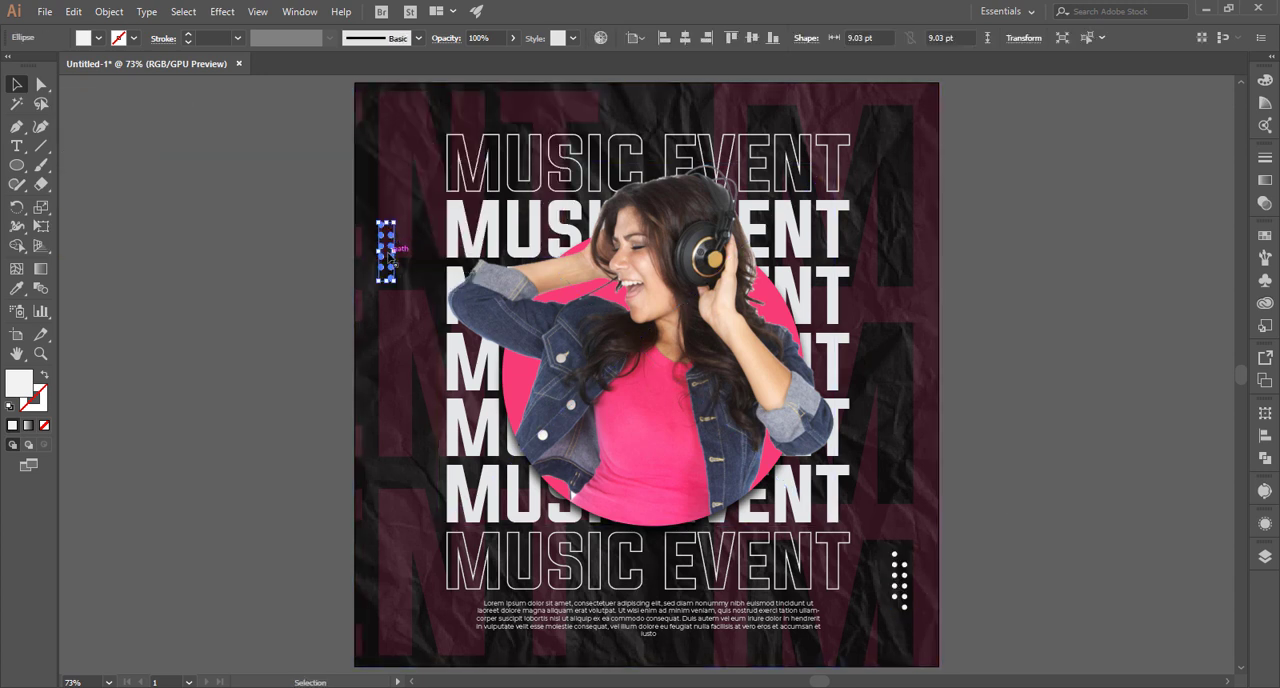
{"action": "left_click", "coordinate": [313, 201]}
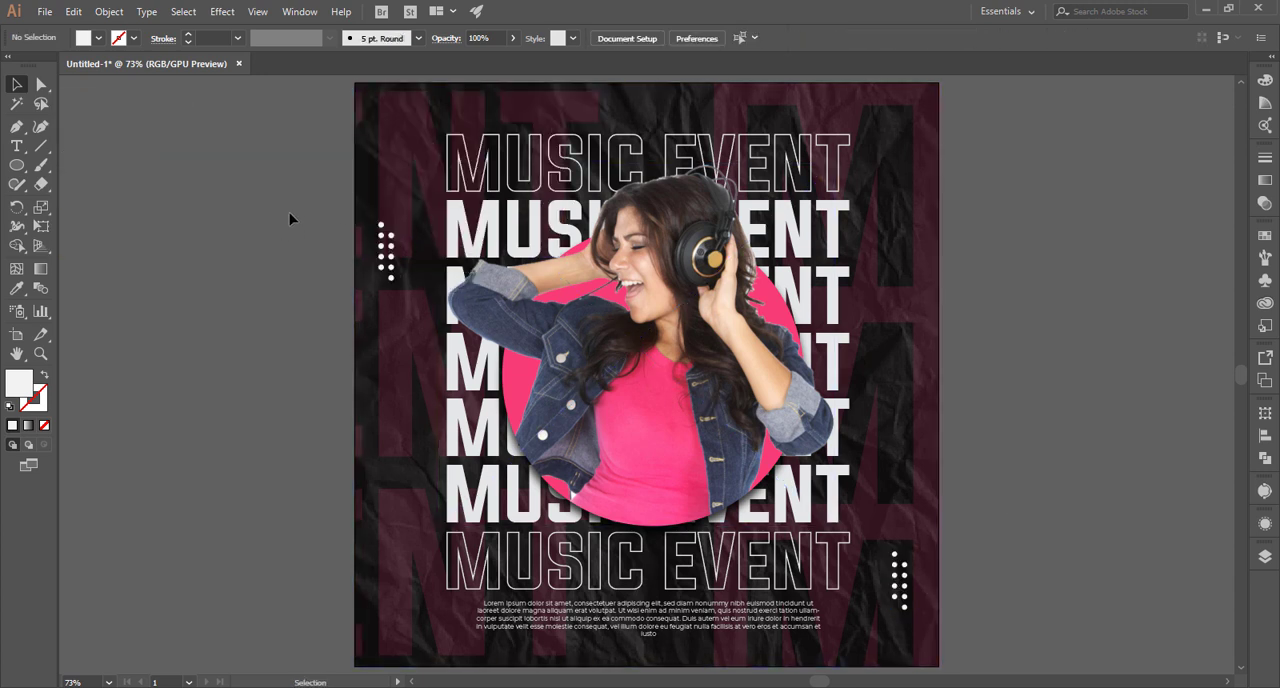